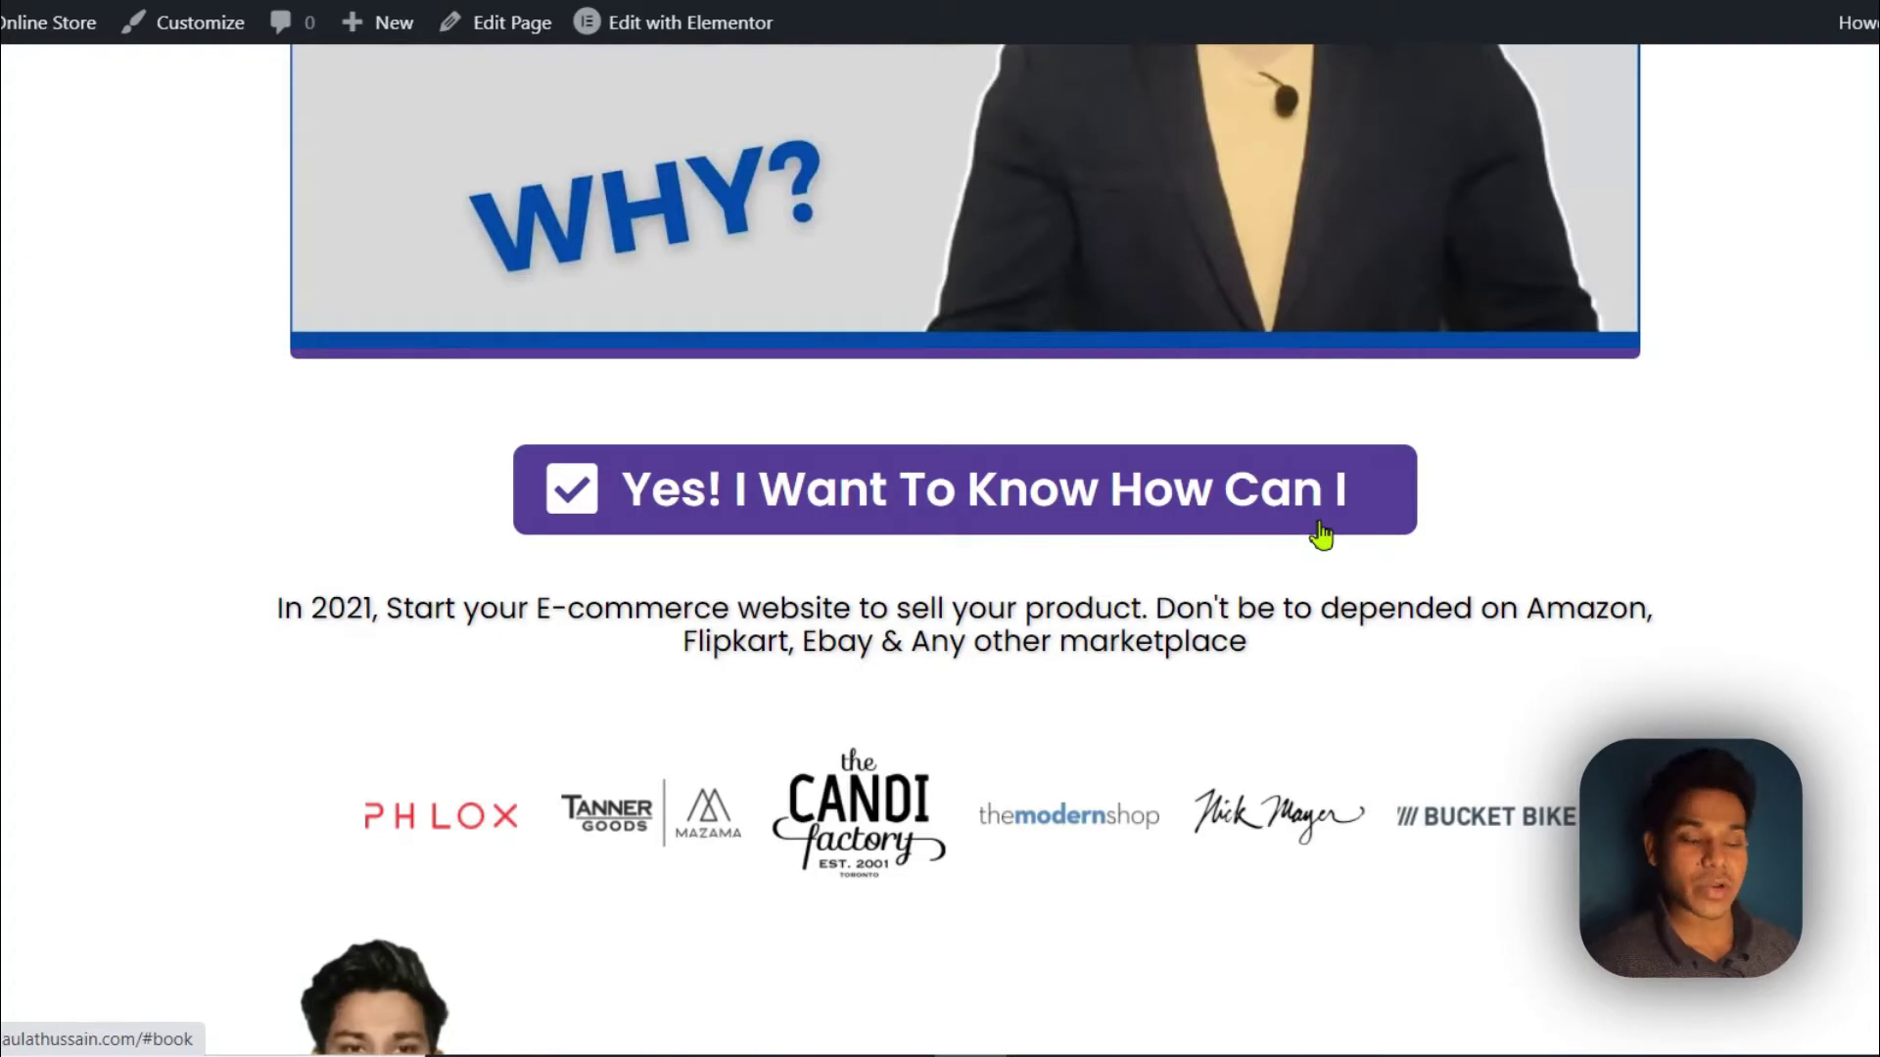
pyautogui.click(1116, 497)
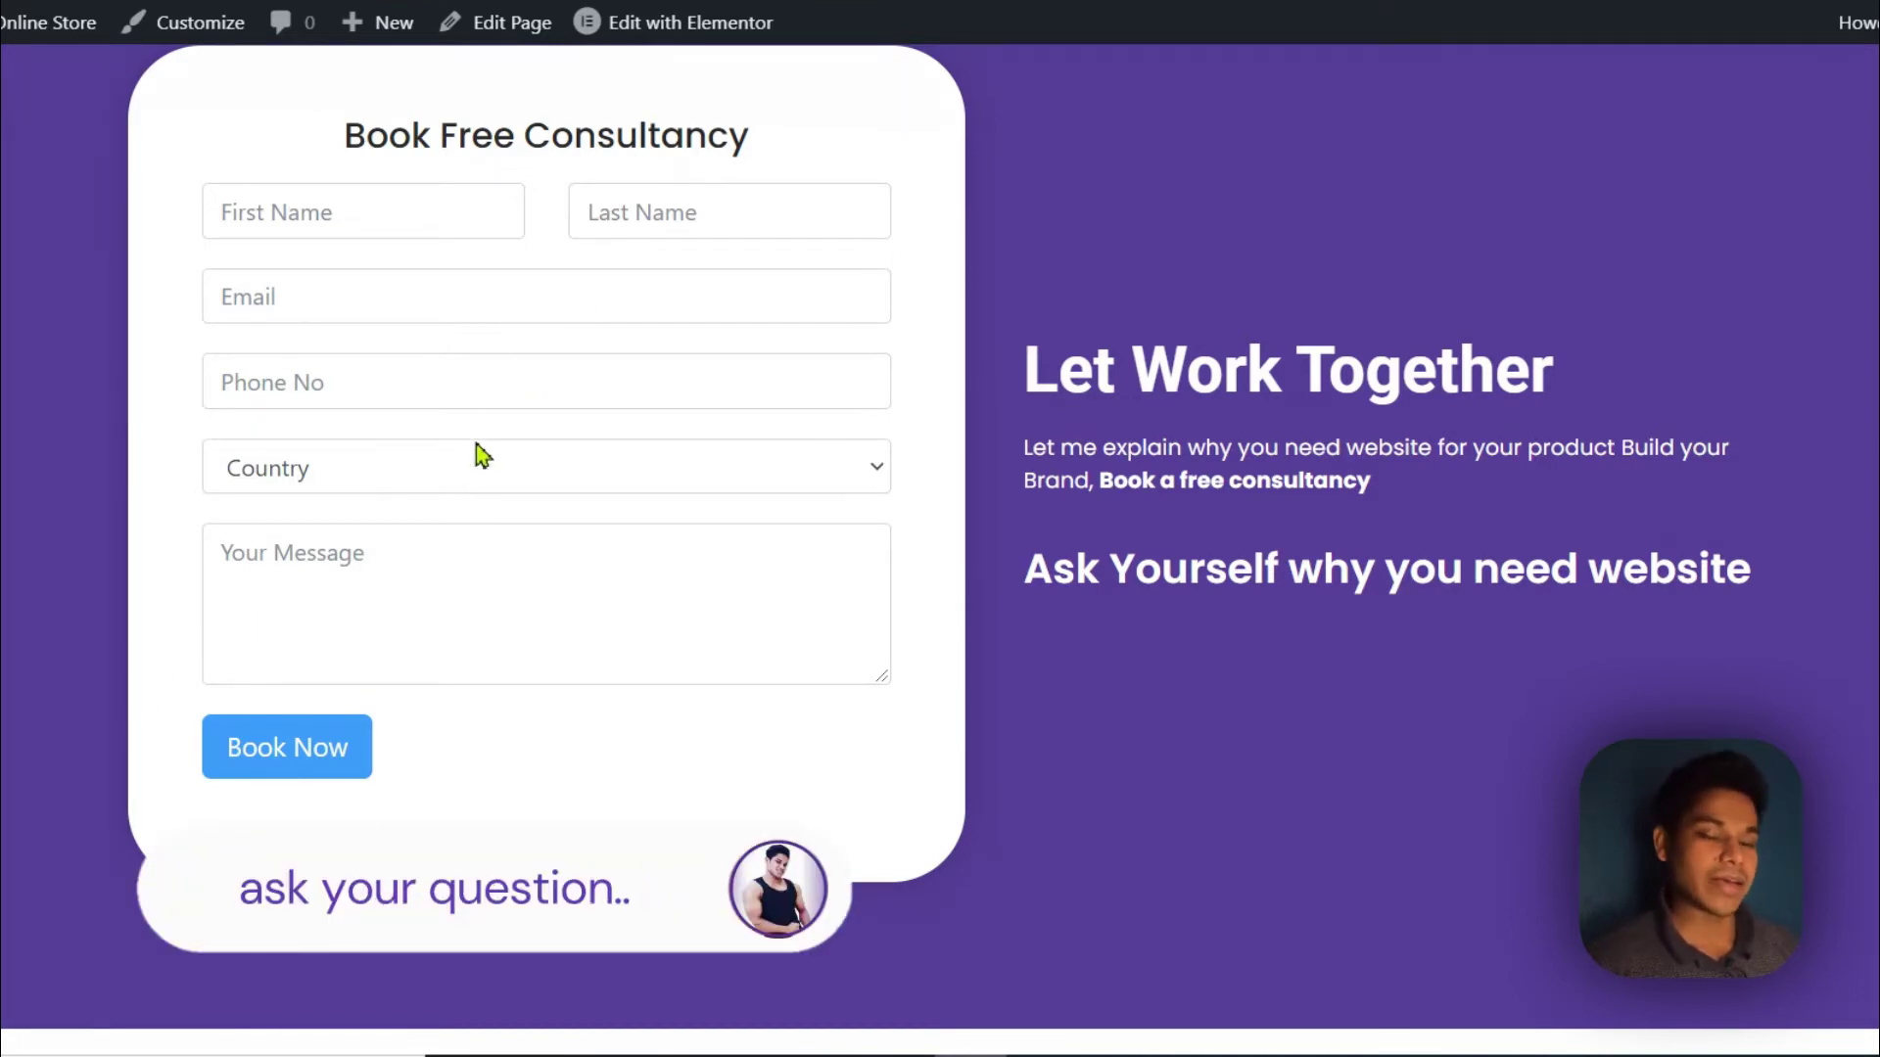
pyautogui.scroll(20, 482, 455)
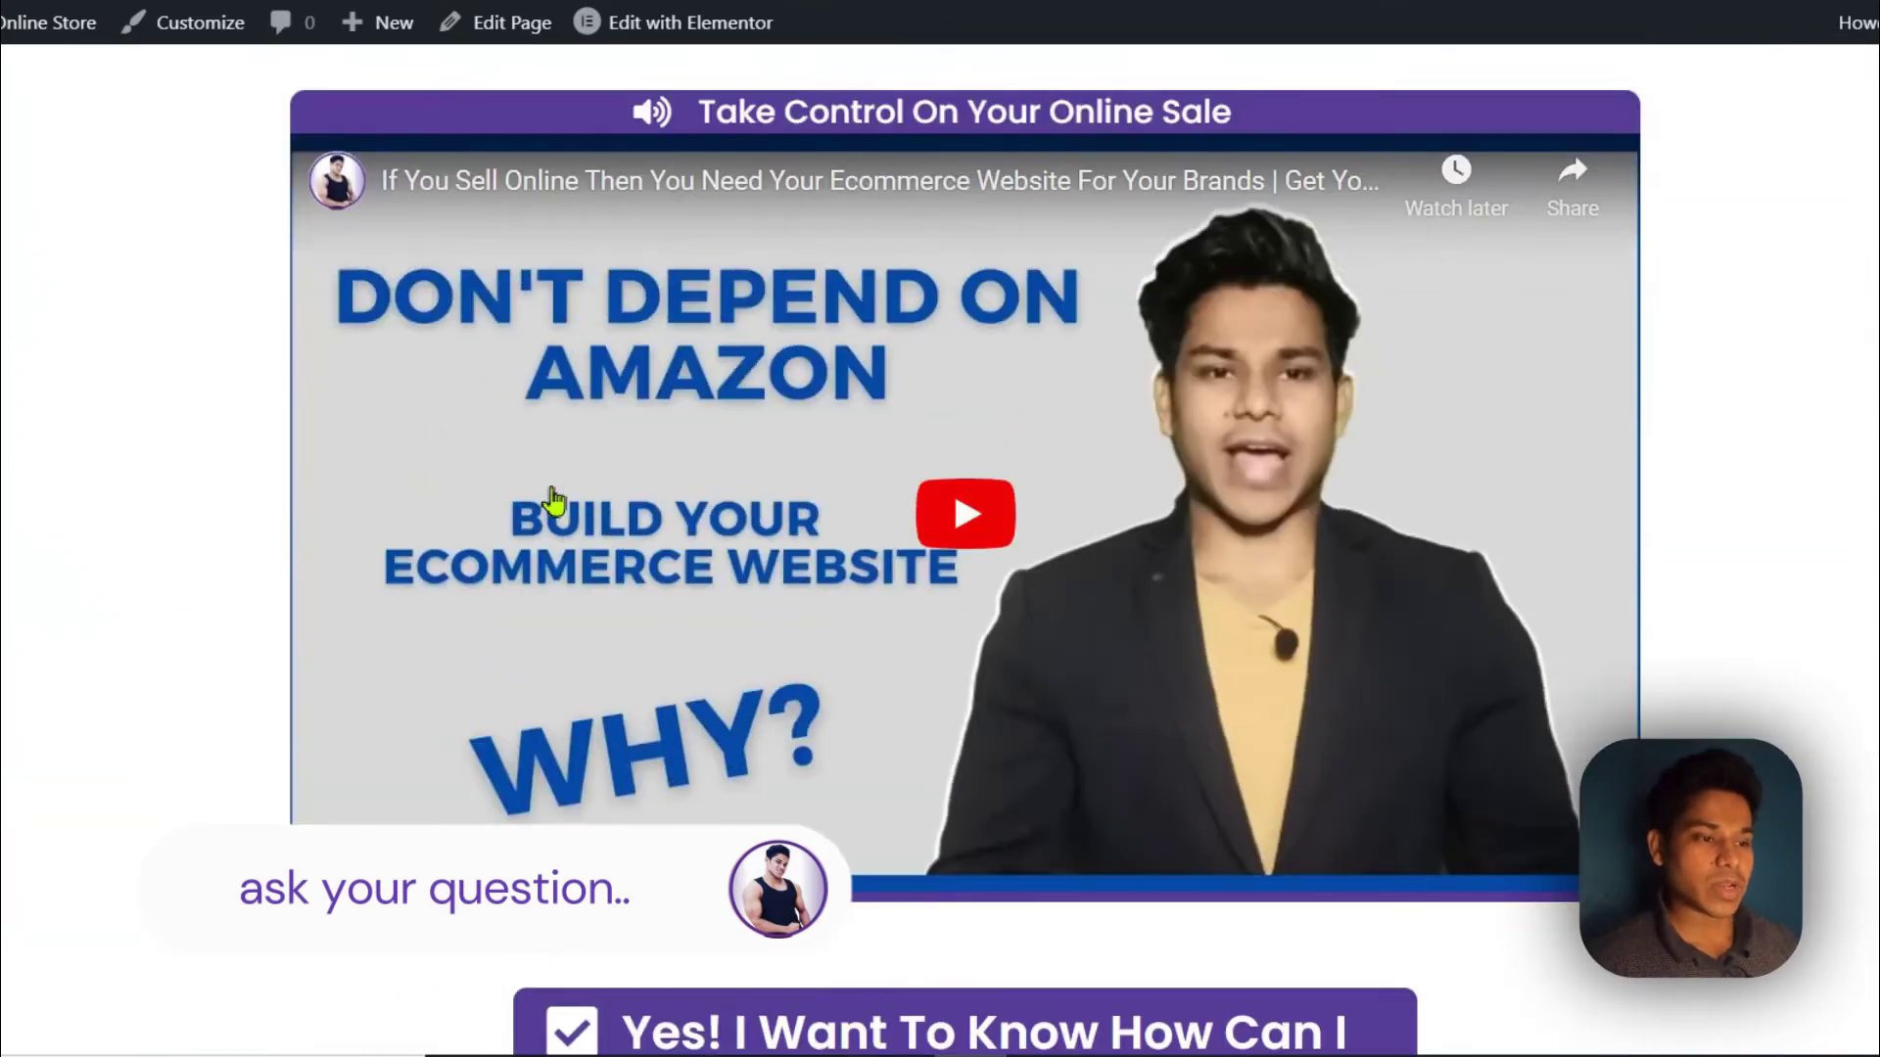
pyautogui.scroll(-1, 554, 502)
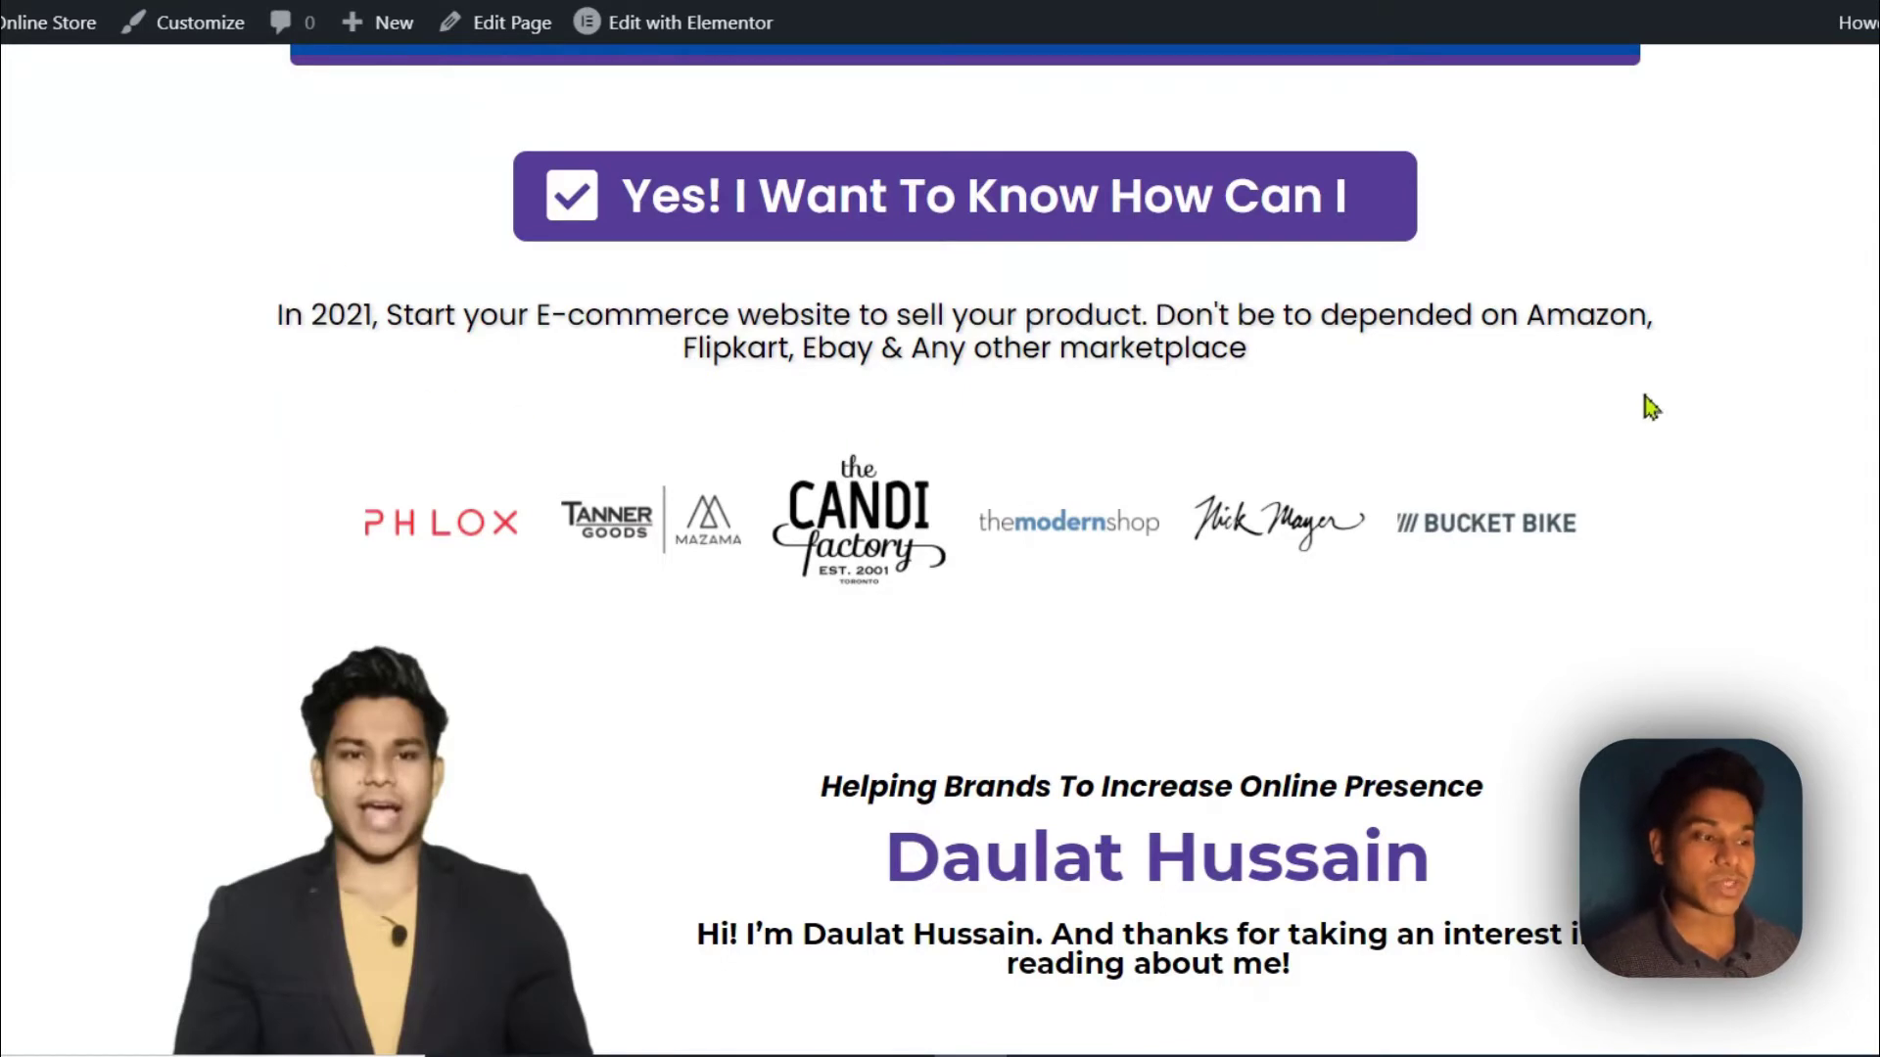
pyautogui.scroll(-3, 239, 327)
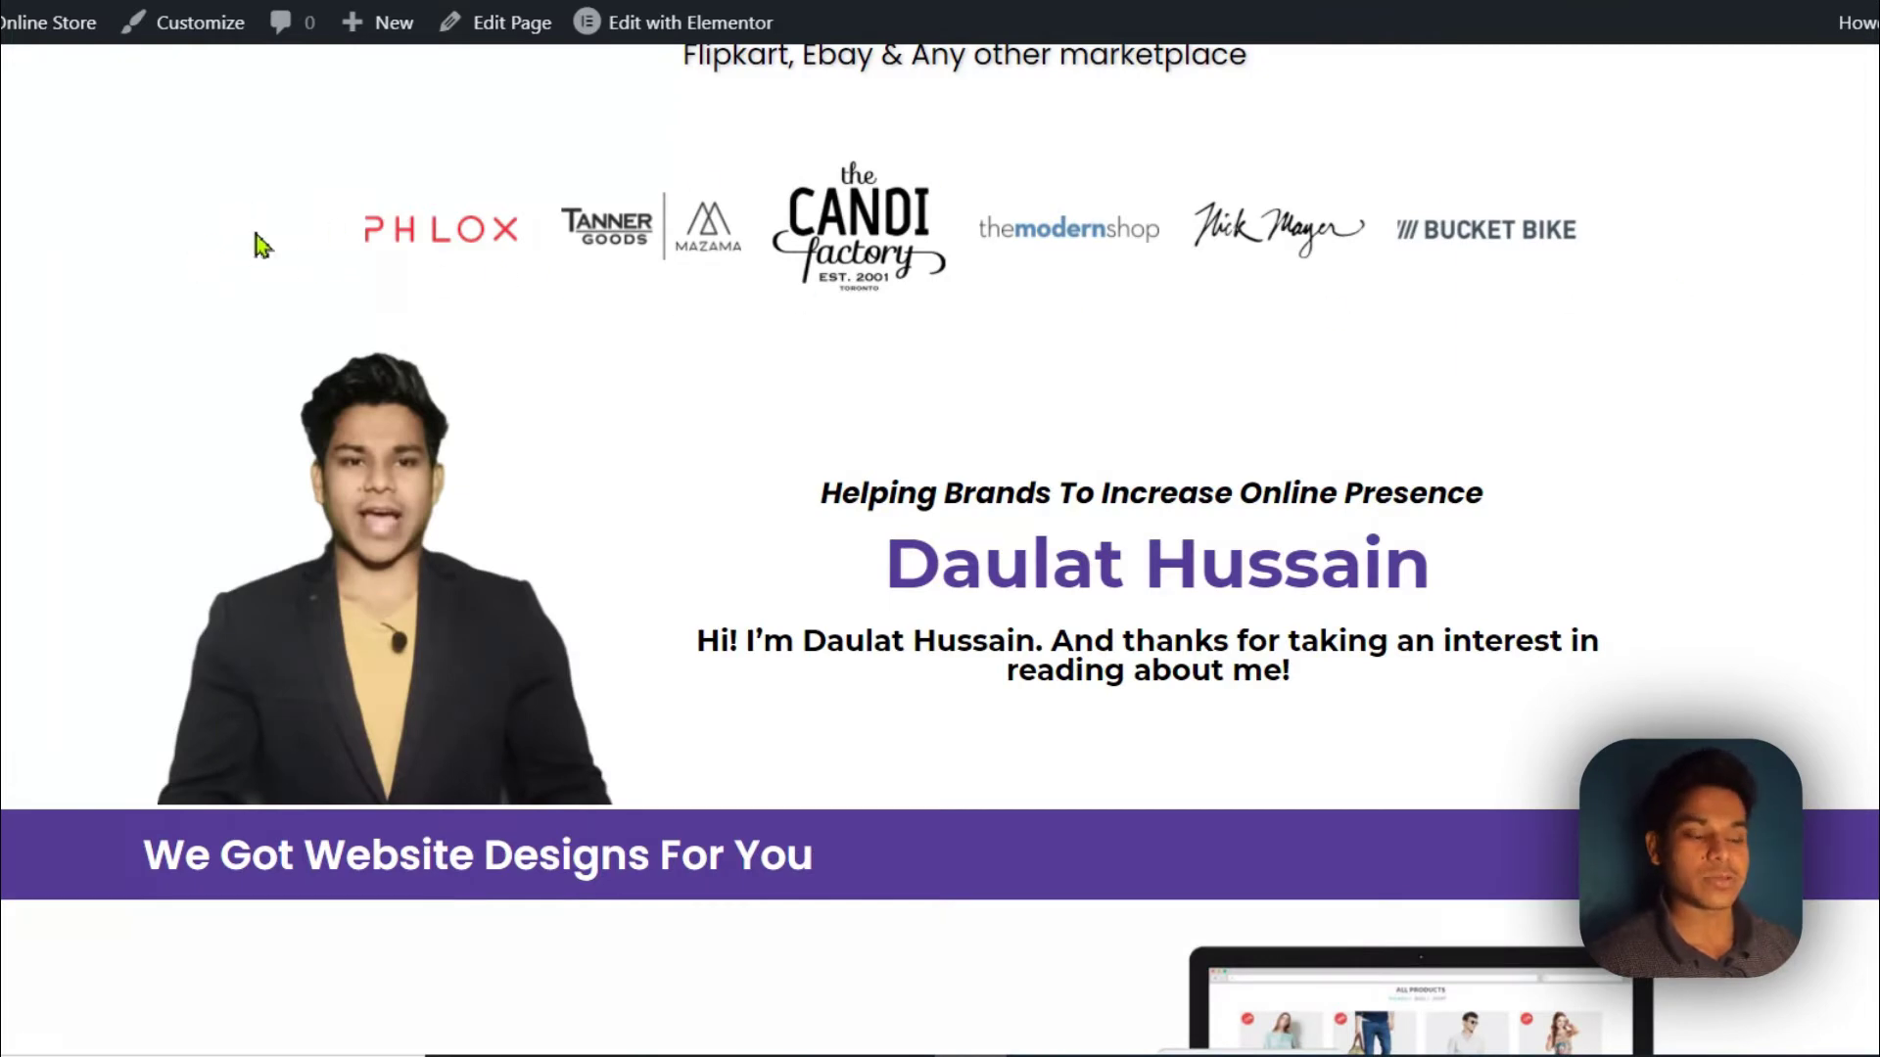
pyautogui.scroll(-2, 871, 315)
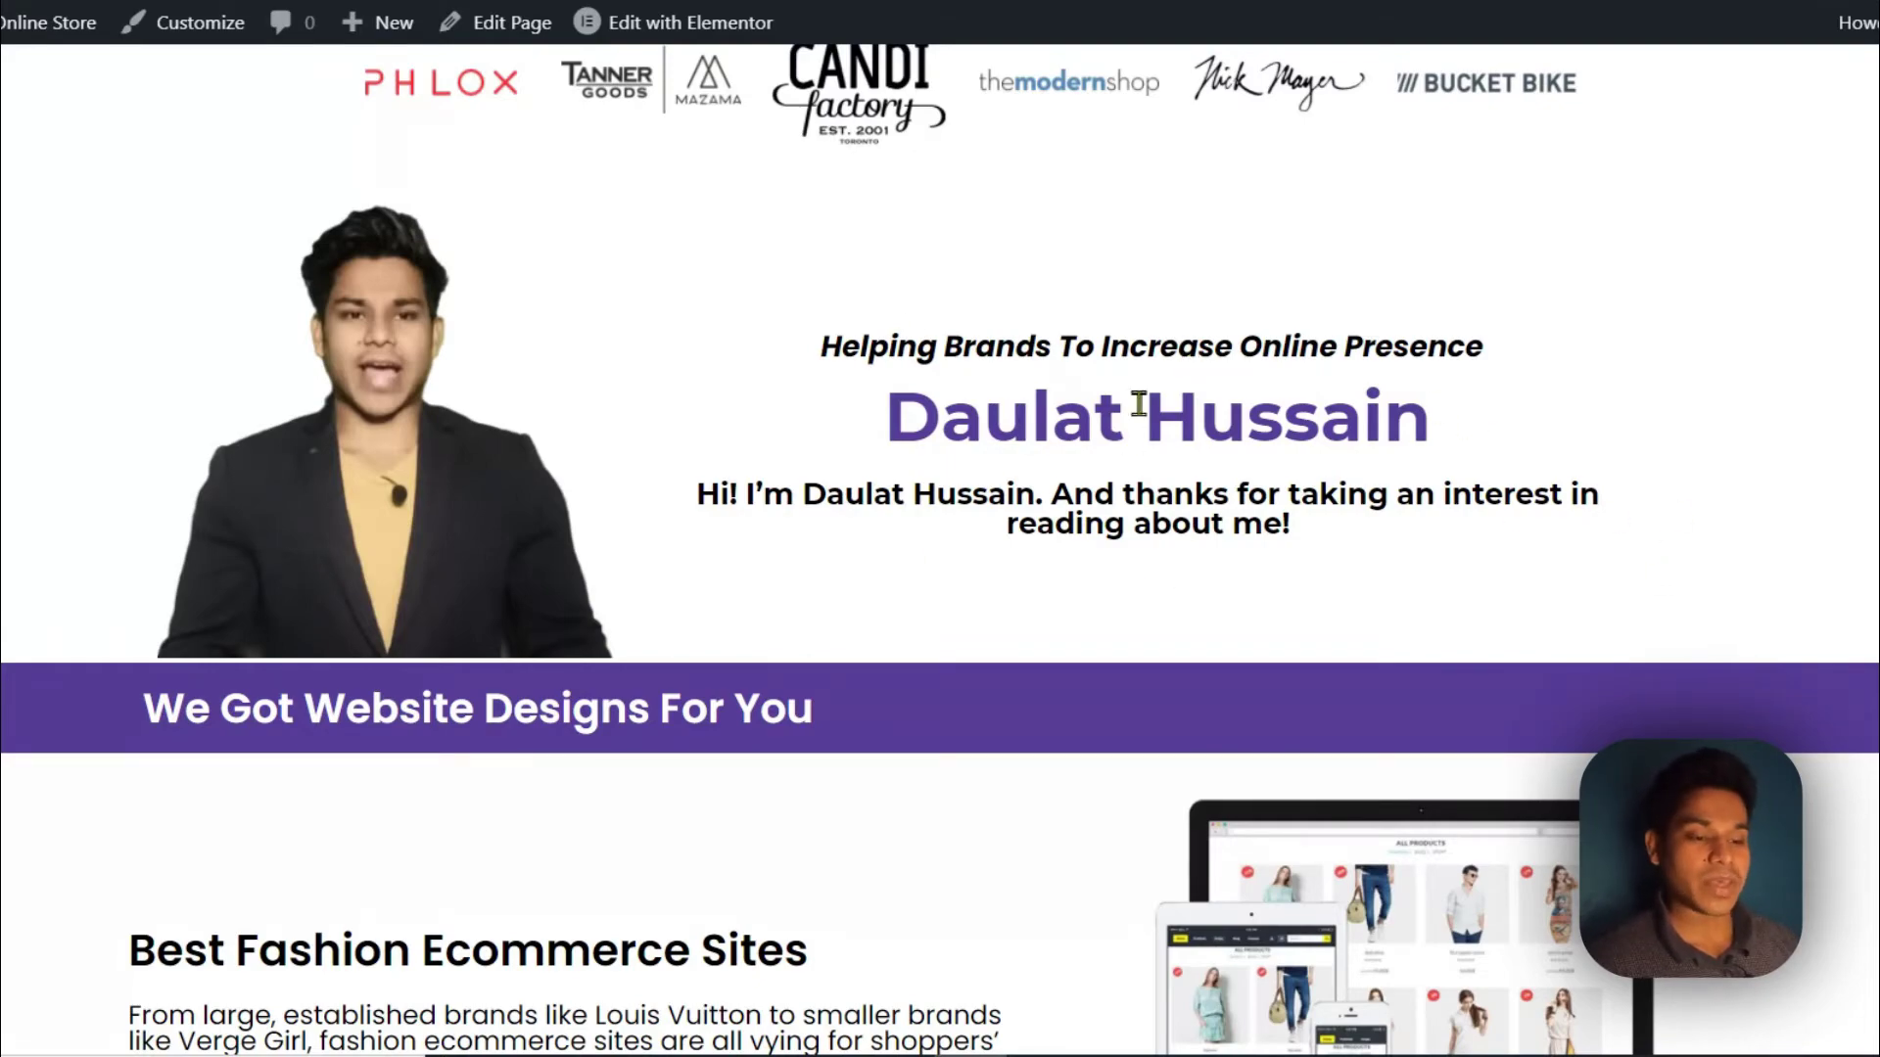
pyautogui.scroll(12, 827, 293)
pyautogui.scroll(-1, 827, 295)
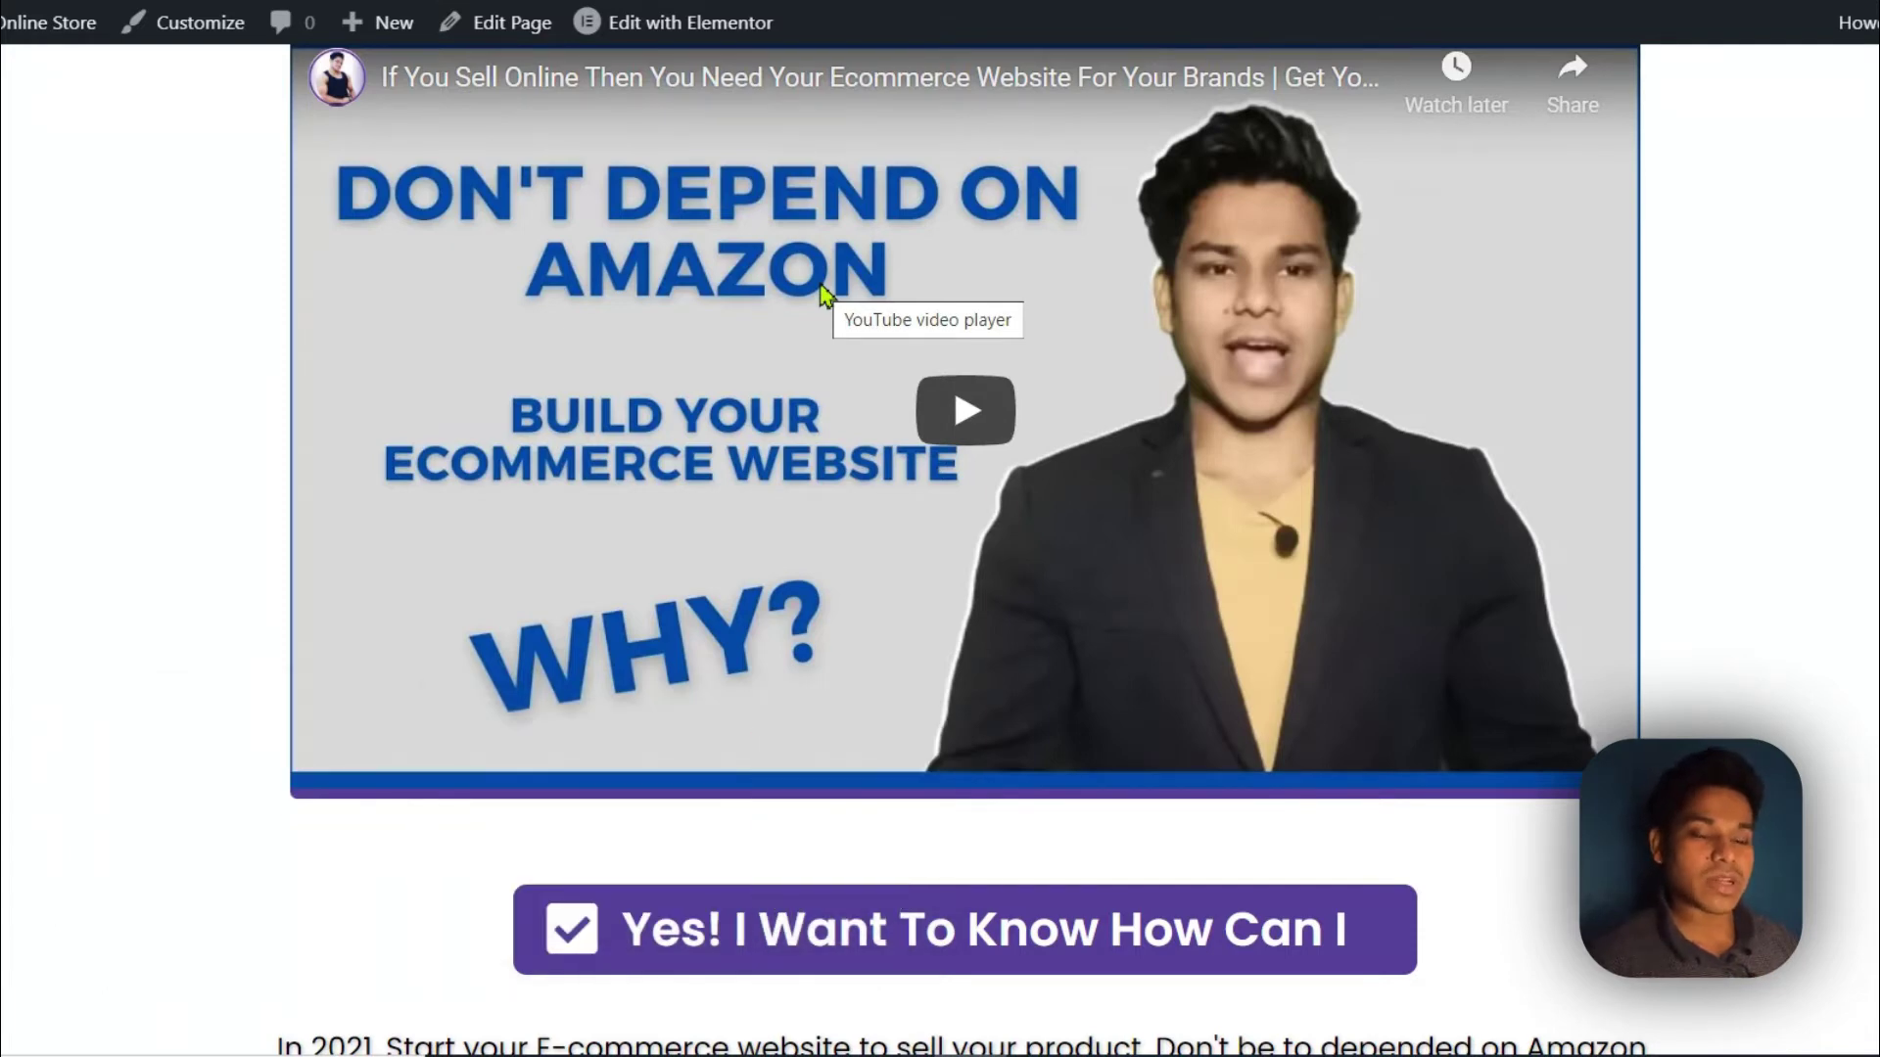
pyautogui.scroll(2, 821, 294)
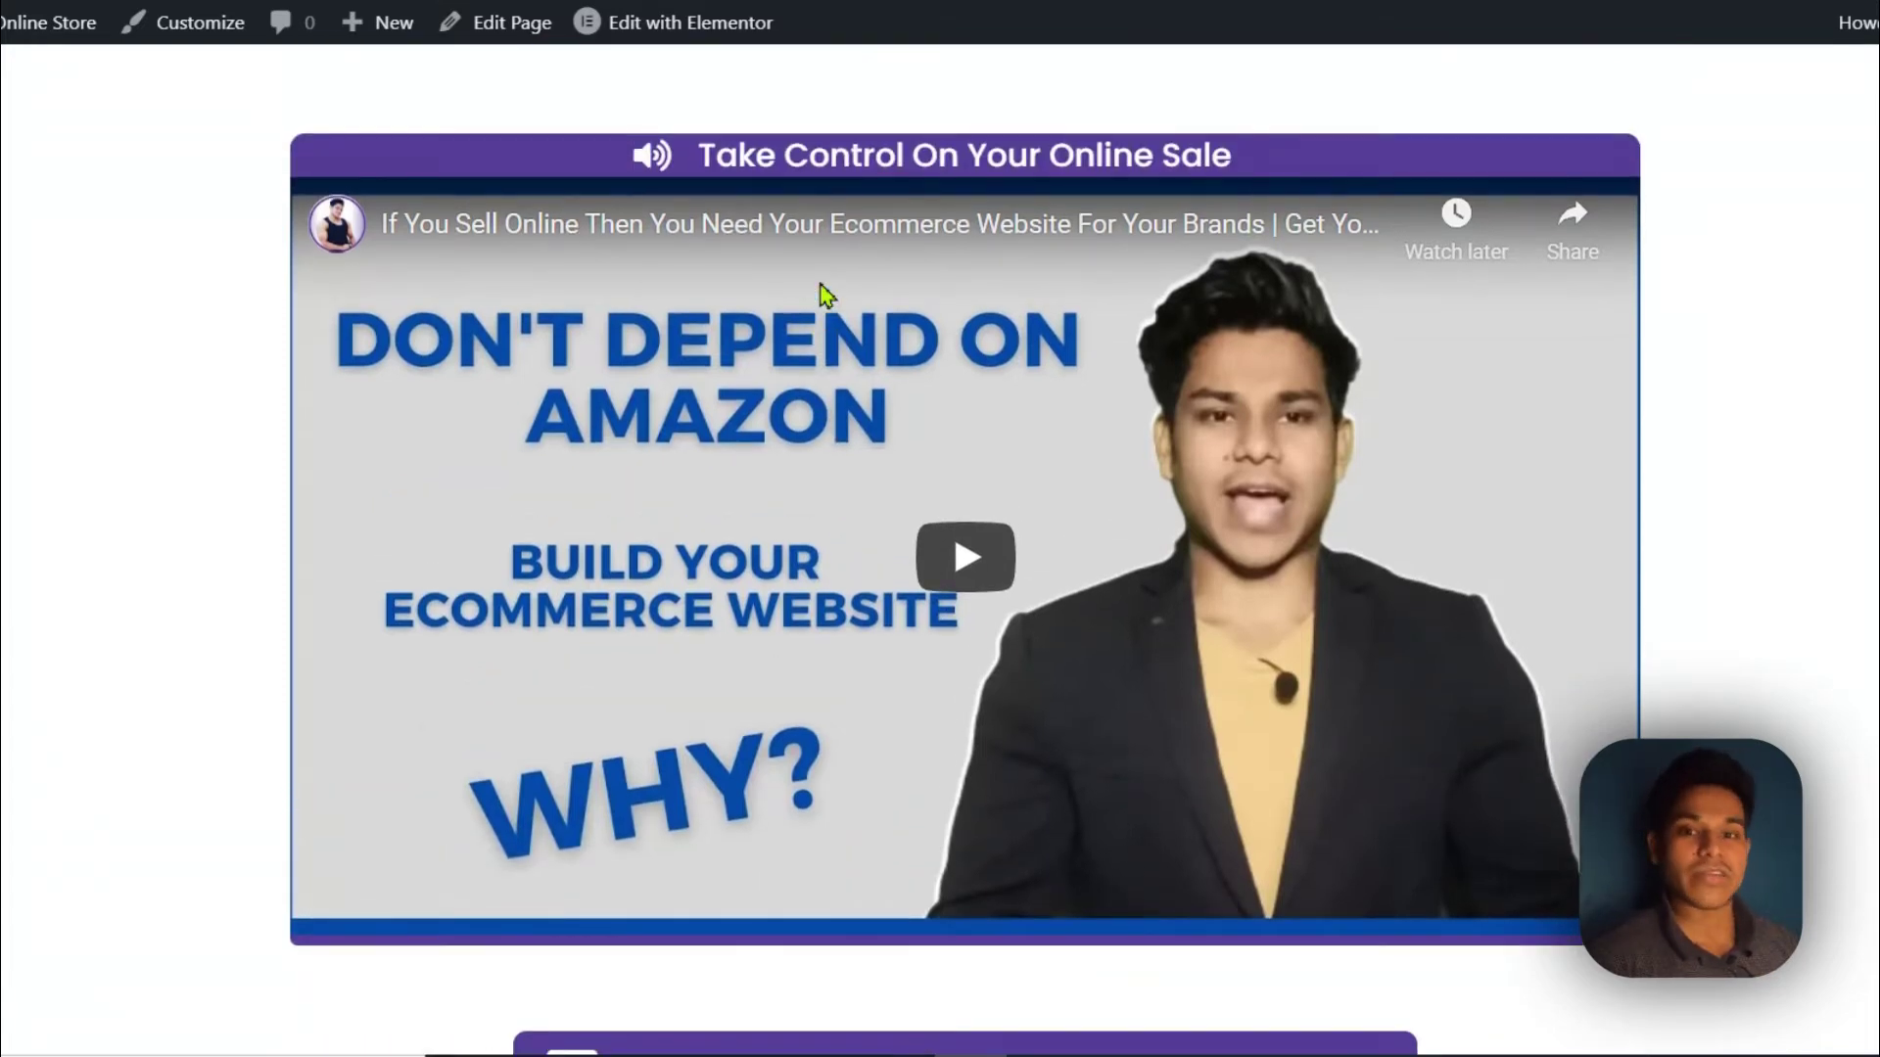
pyautogui.scroll(-15, 825, 294)
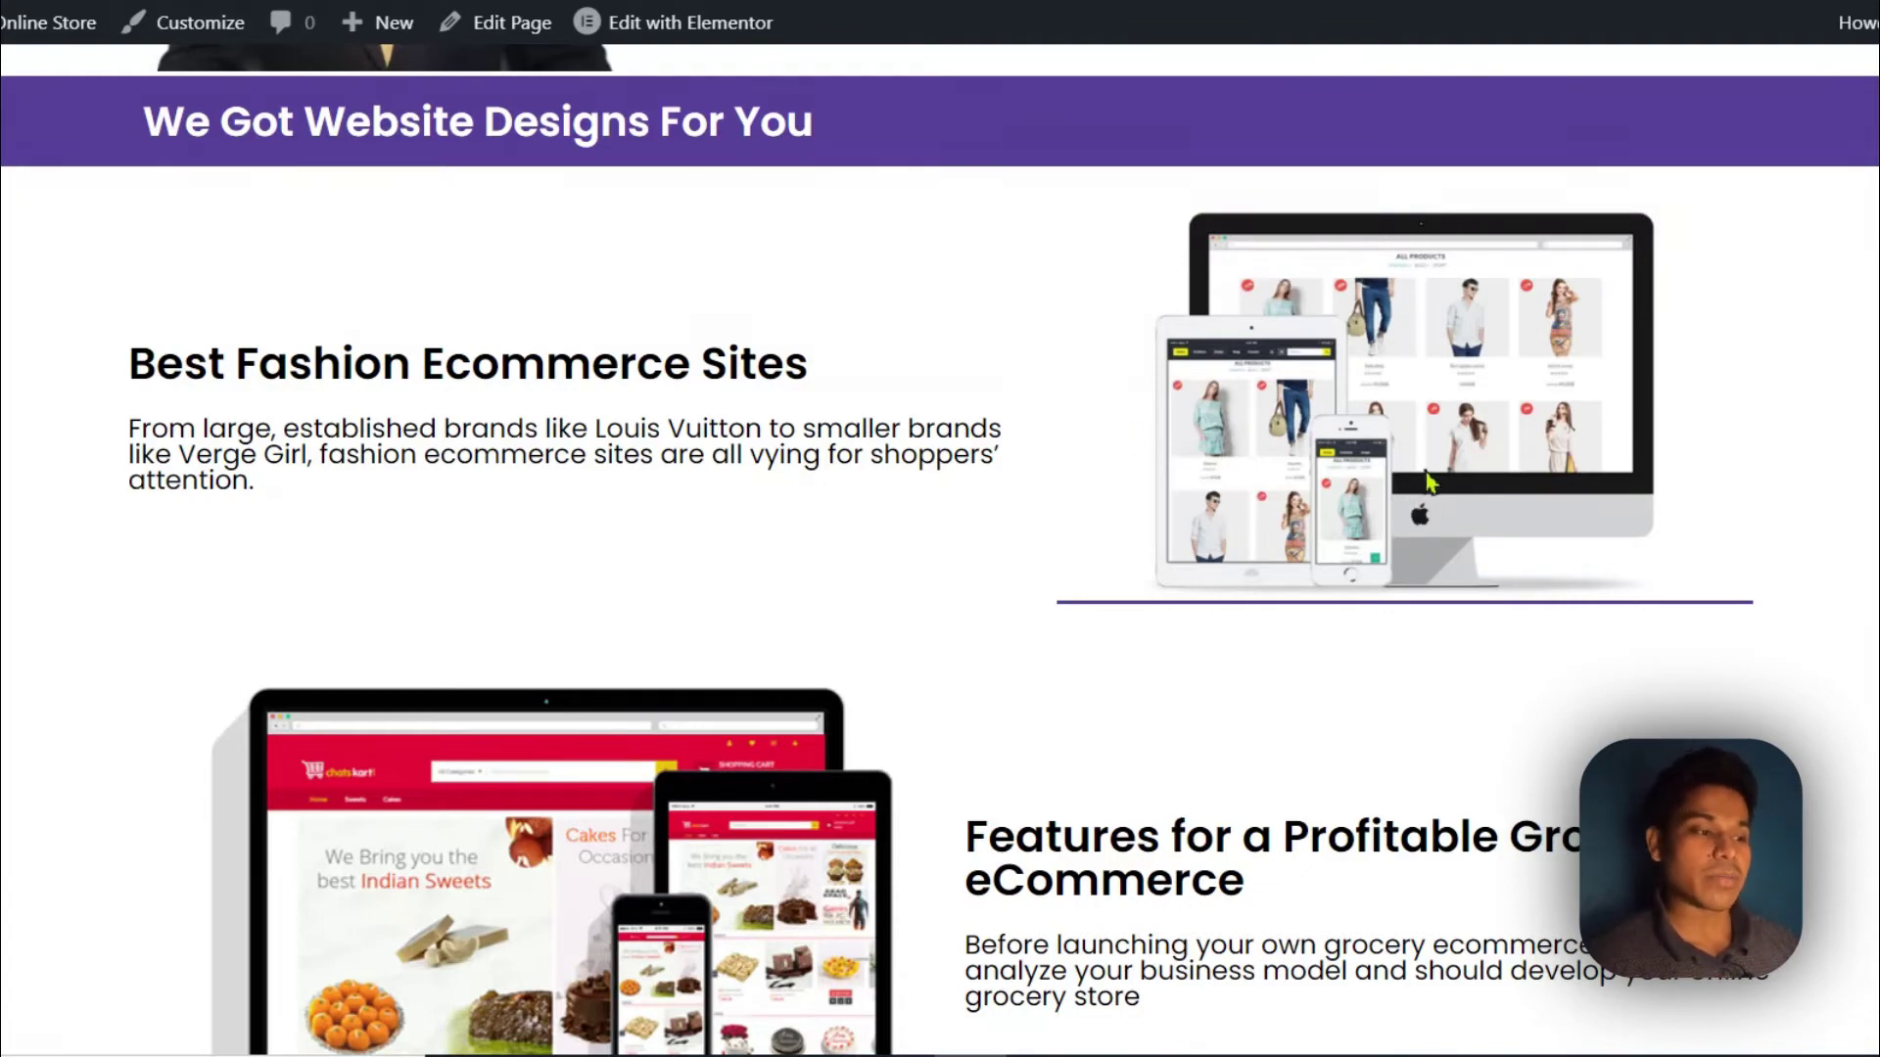
pyautogui.scroll(-5, 1503, 403)
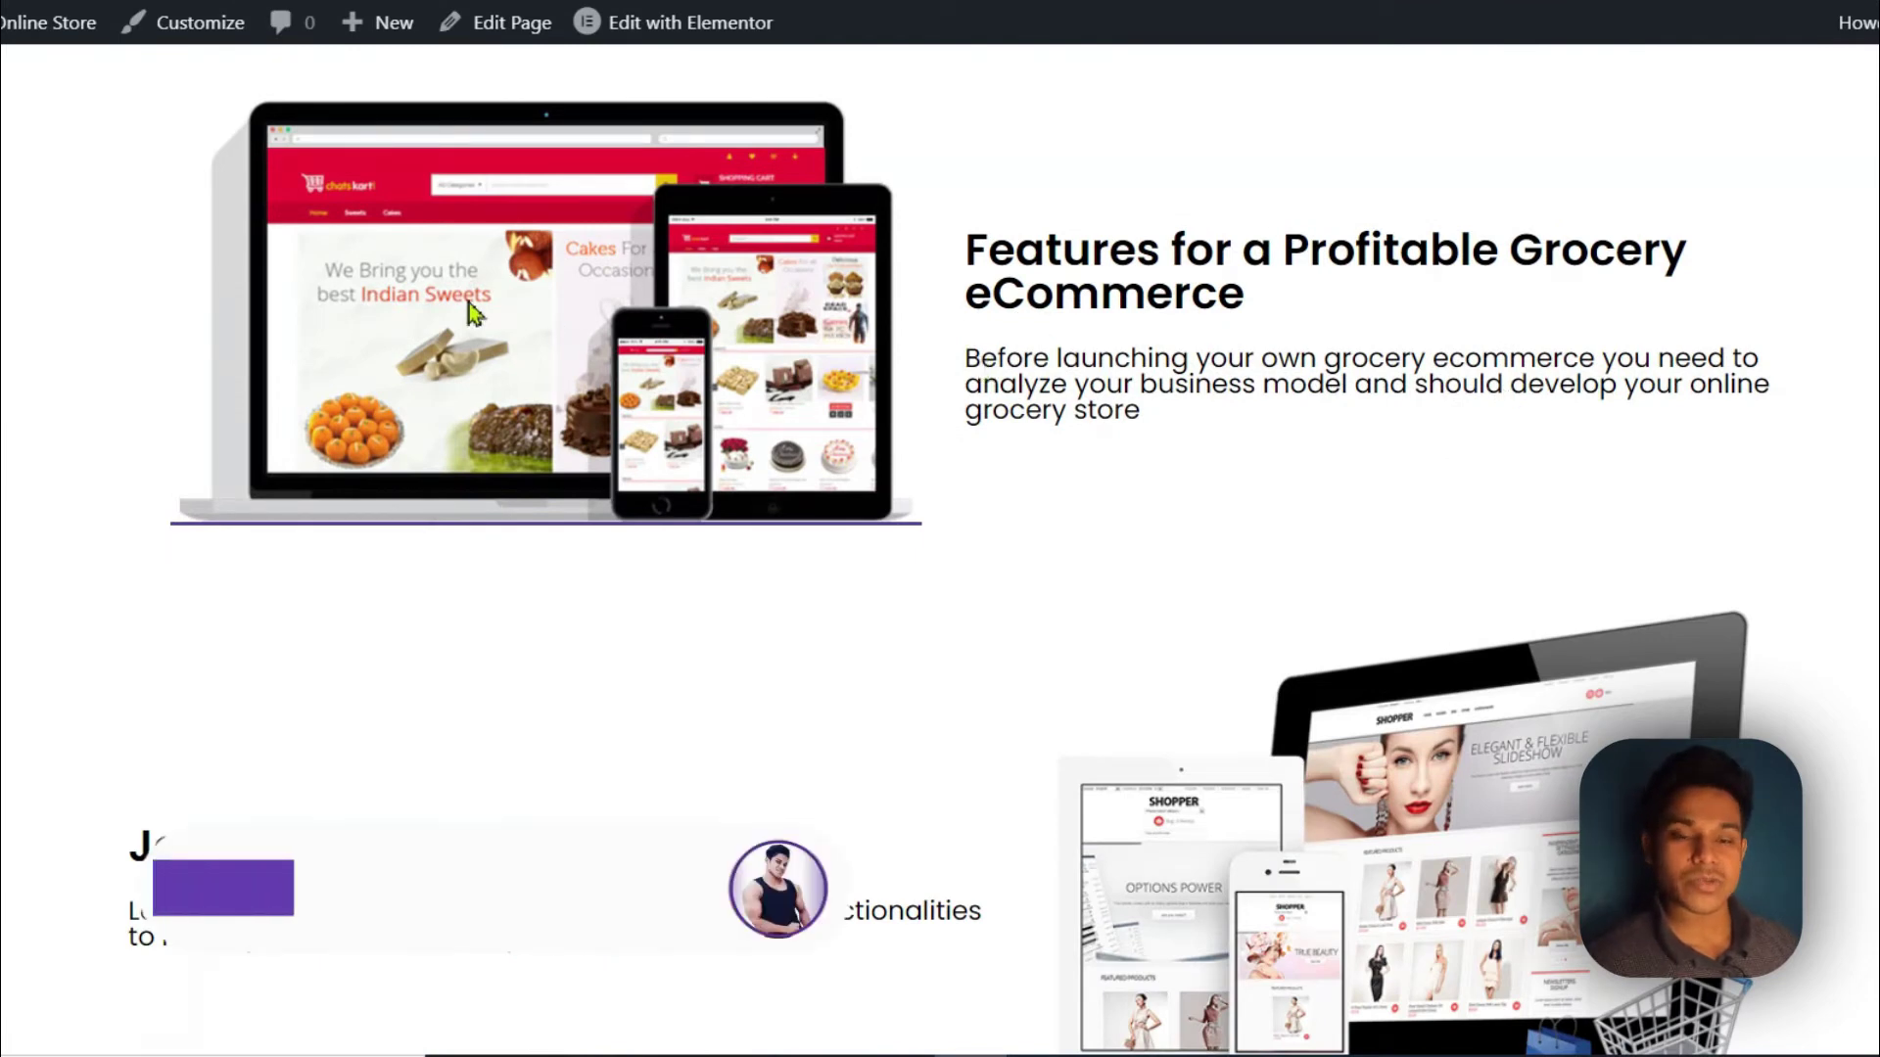
pyautogui.scroll(-4, 503, 328)
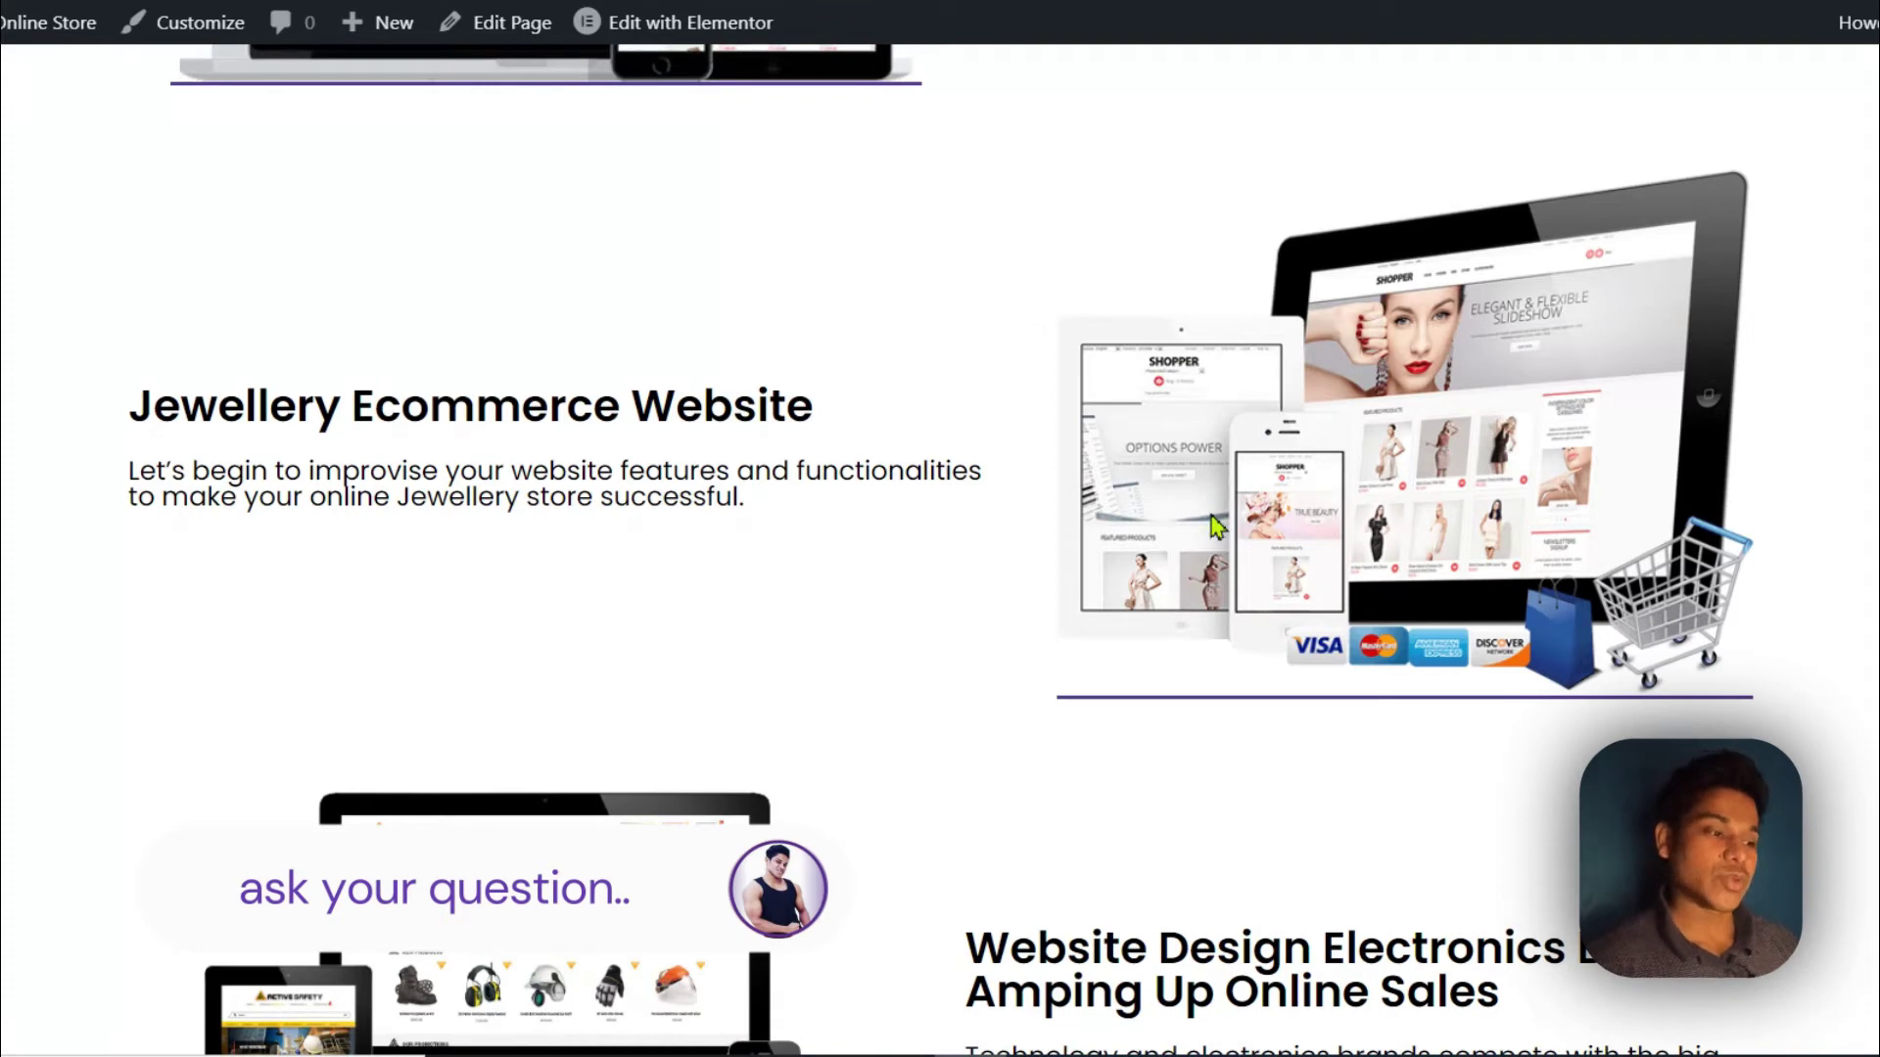
pyautogui.scroll(-4, 1449, 333)
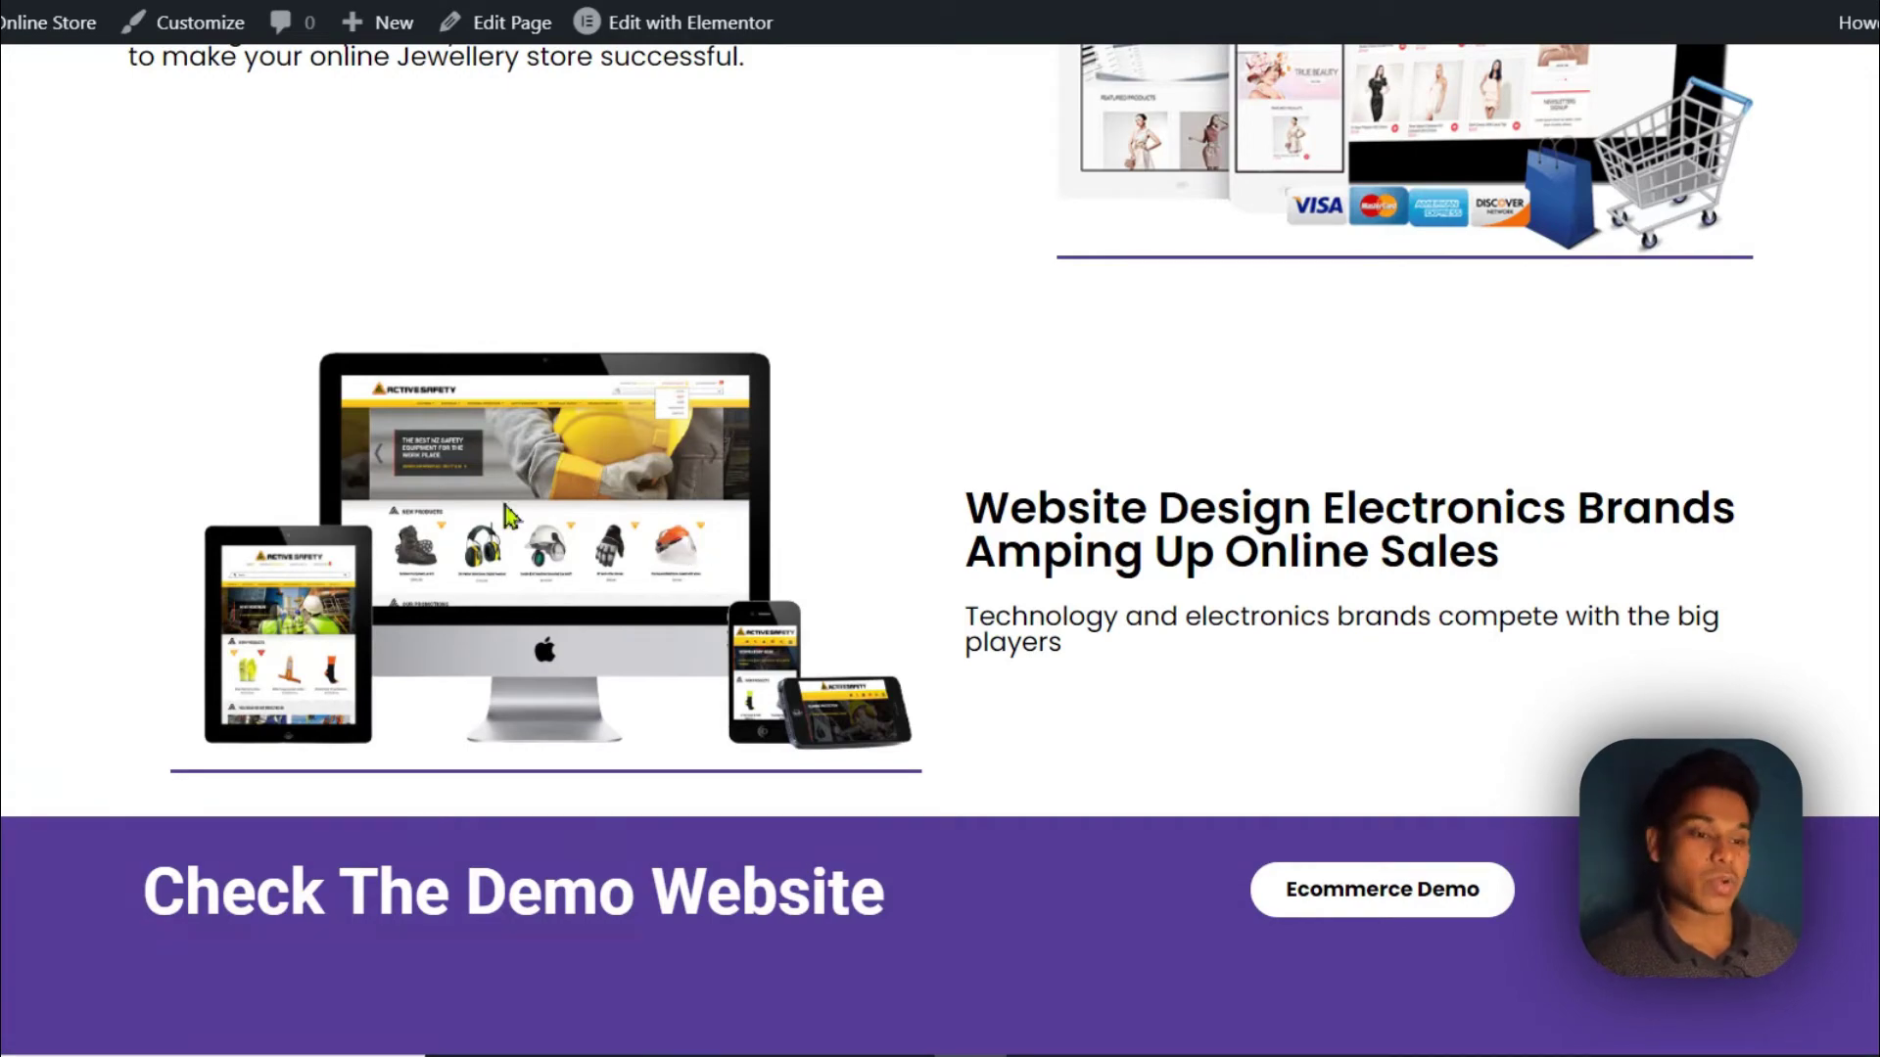
pyautogui.scroll(-4, 781, 468)
pyautogui.scroll(-5, 780, 468)
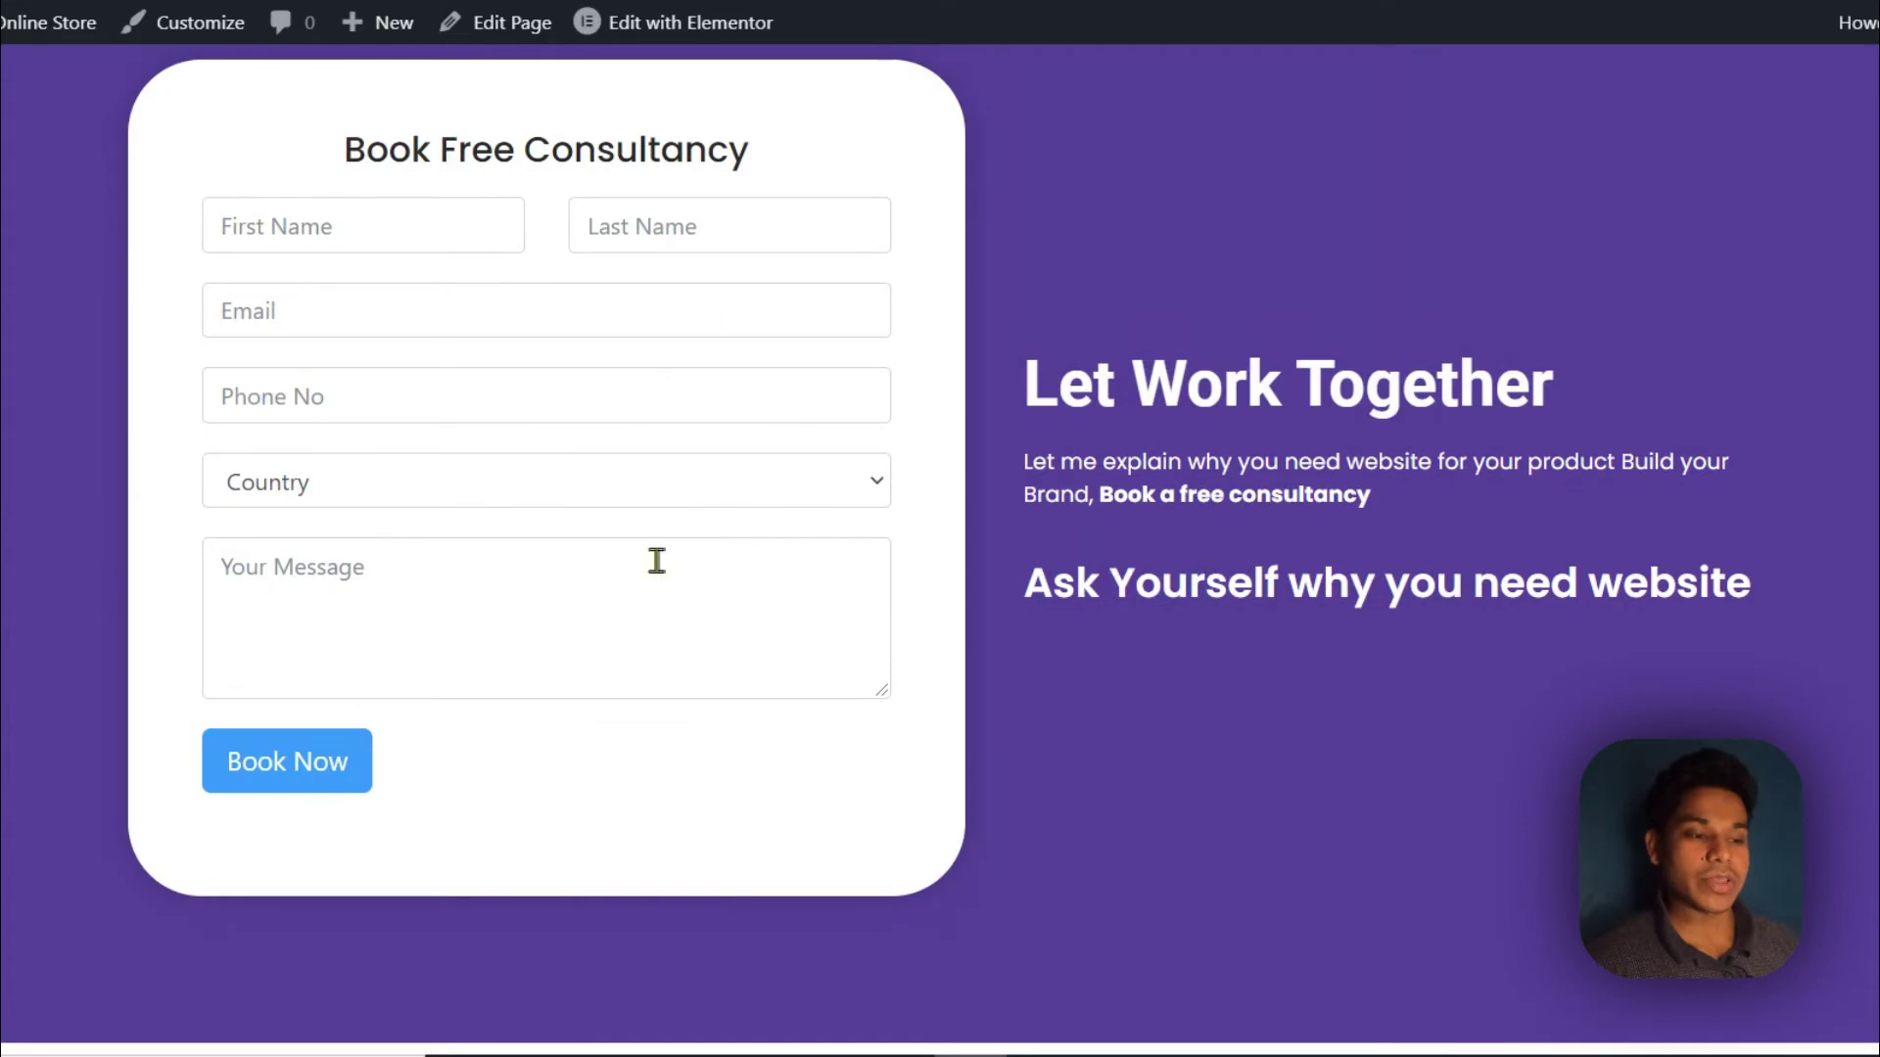
pyautogui.scroll(-8, 1665, 455)
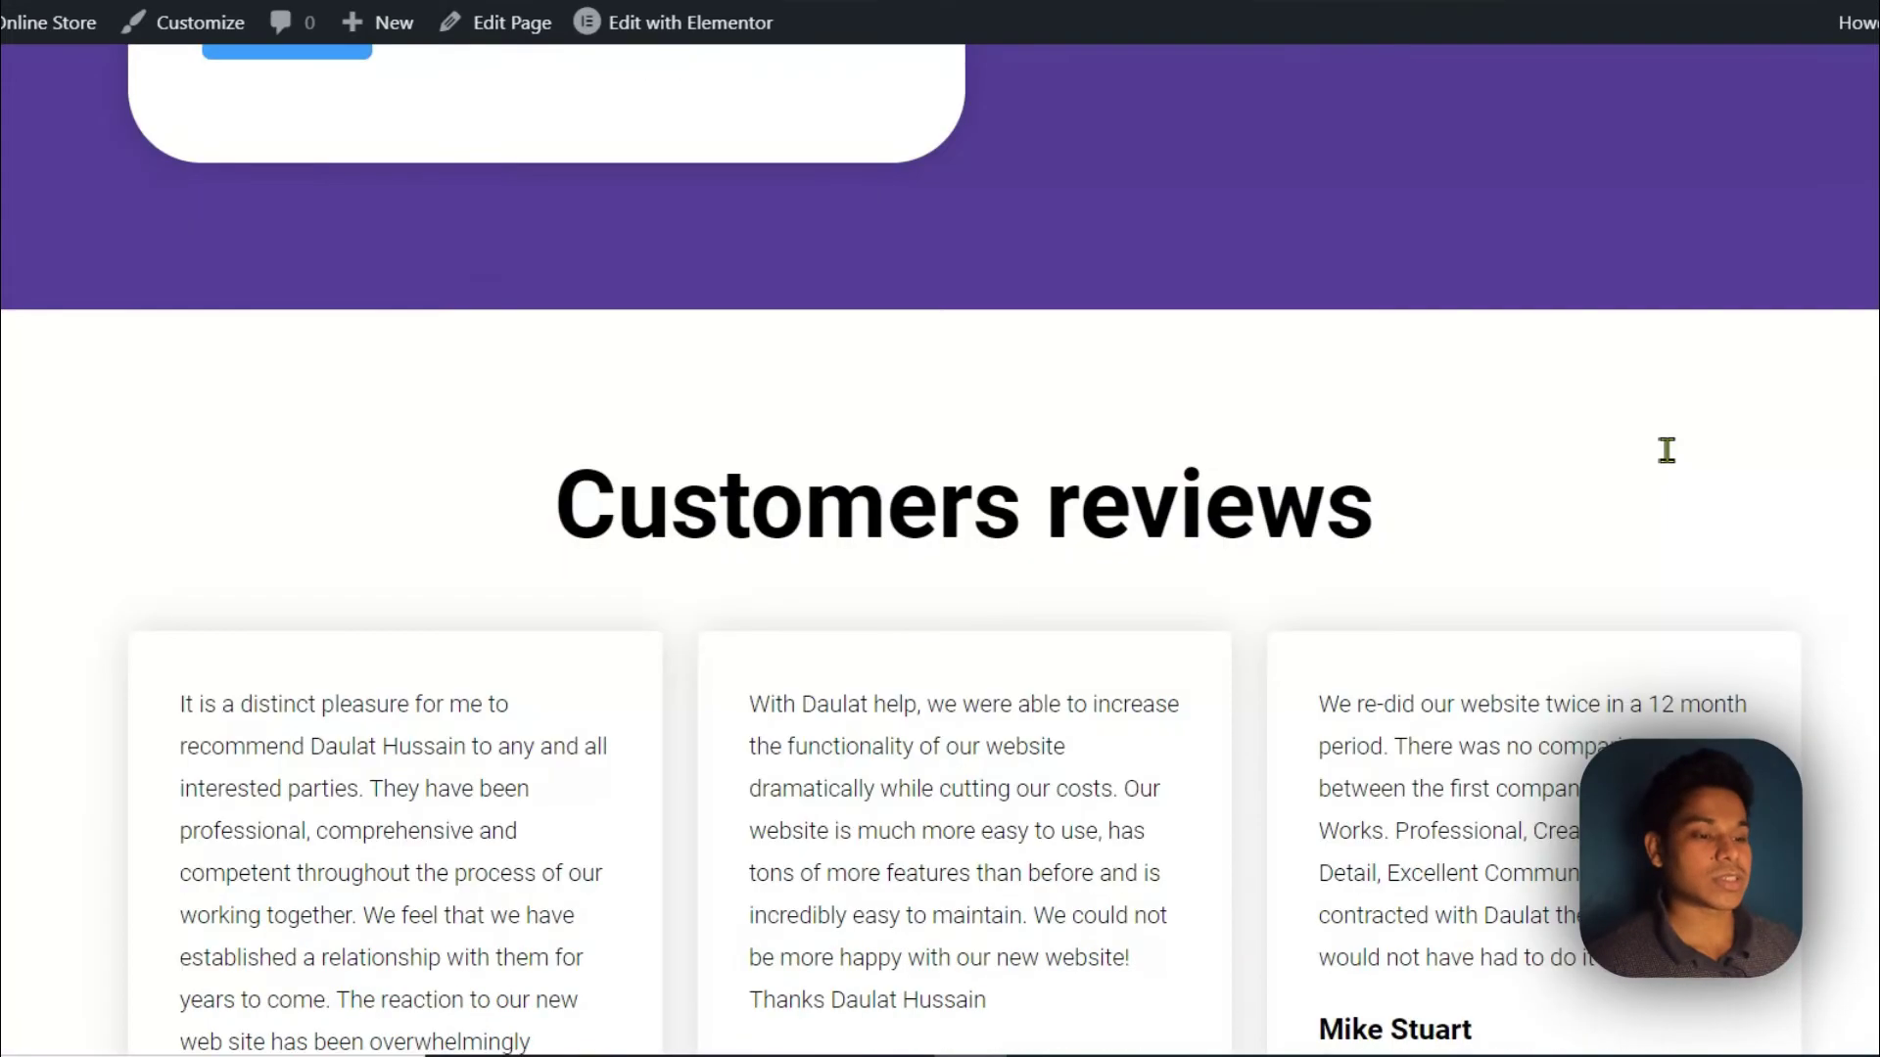
pyautogui.scroll(-1, 402, 755)
pyautogui.scroll(5, 1250, 541)
pyautogui.scroll(-1, 1115, 543)
pyautogui.scroll(-3, 1237, 483)
pyautogui.scroll(20, 1230, 491)
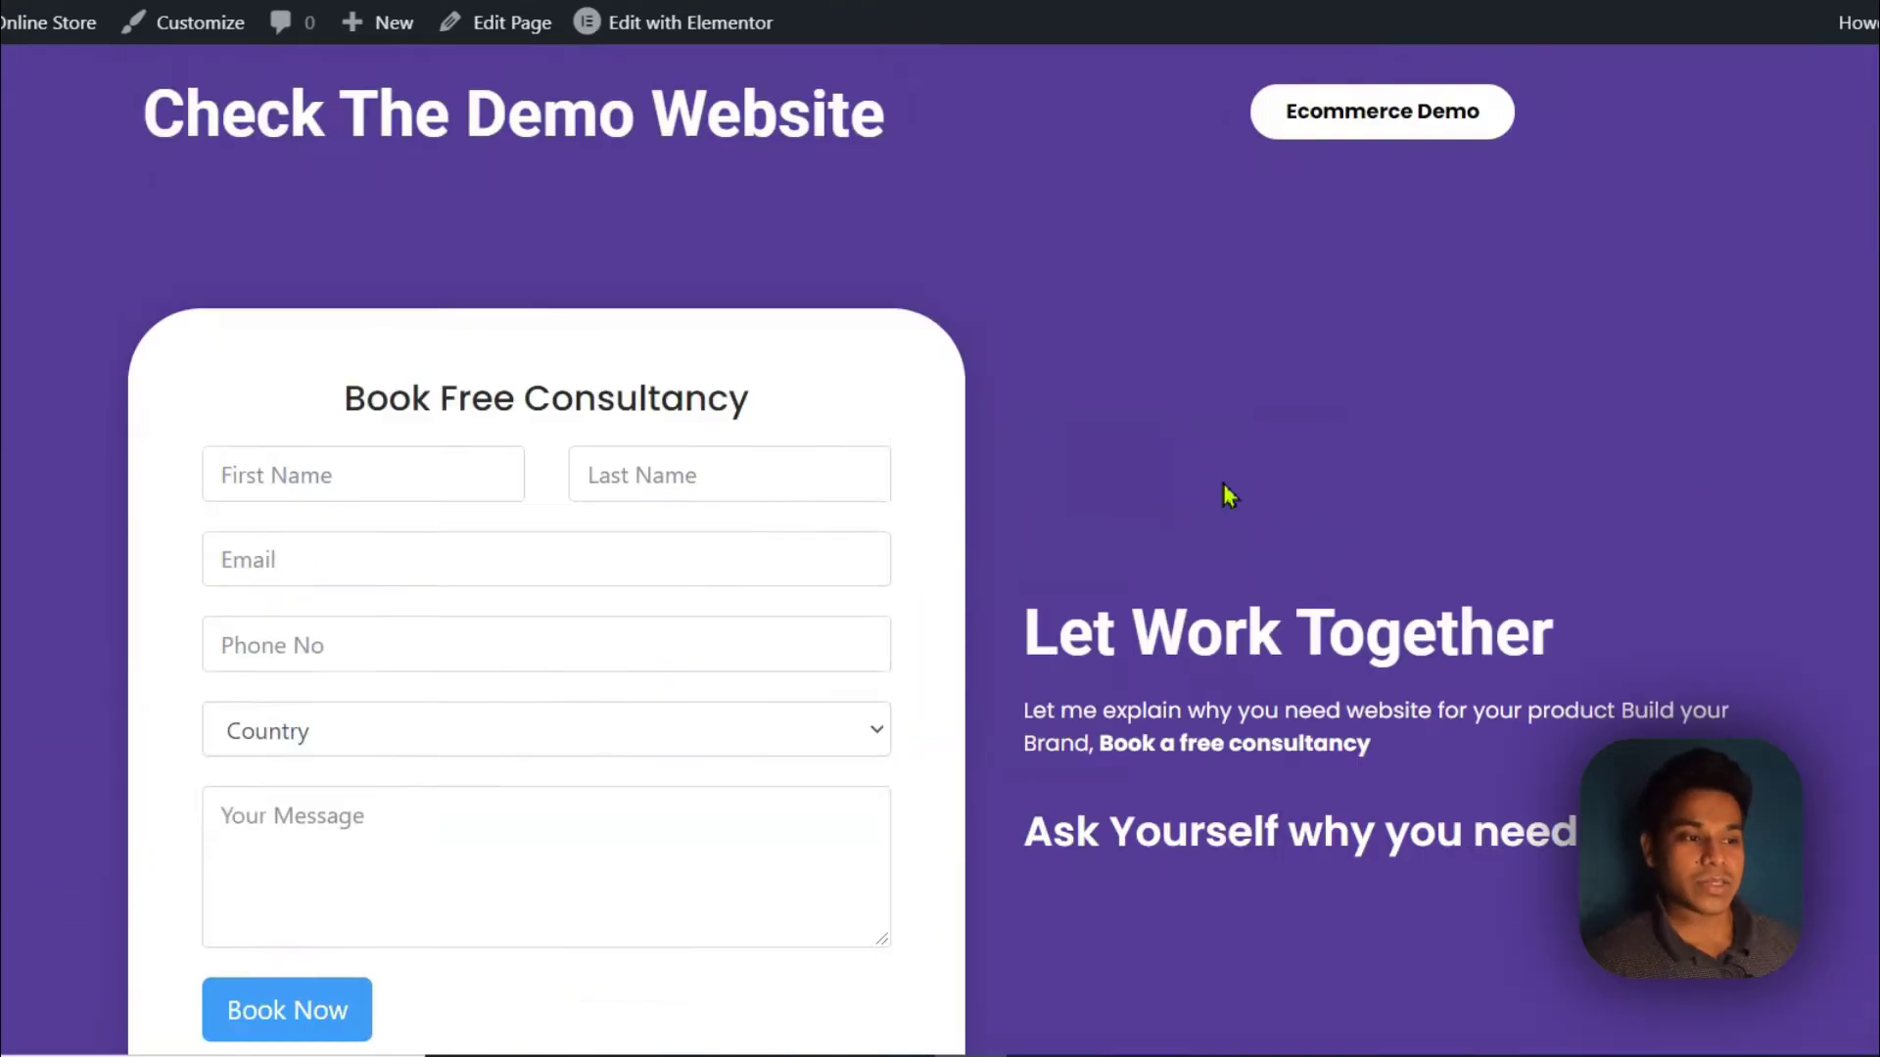
pyautogui.scroll(9, 1214, 509)
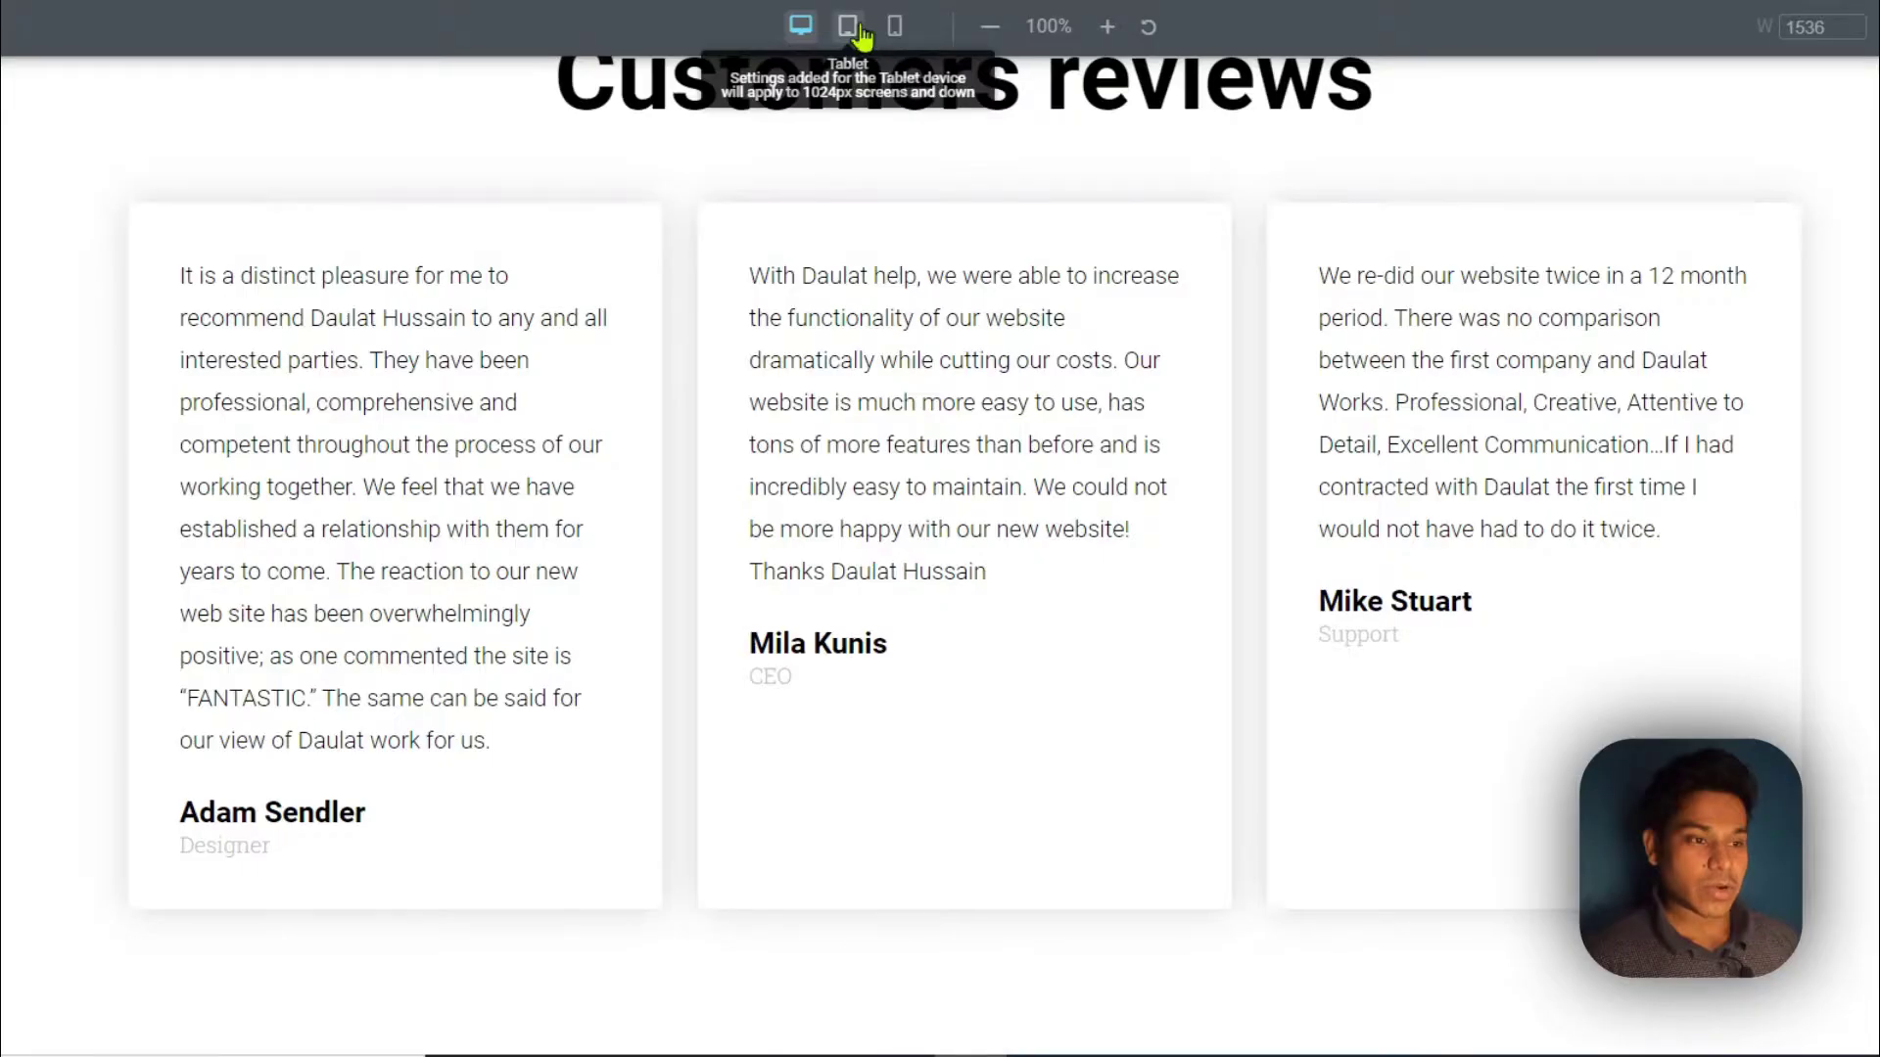
# Preview the landing page at tablet width and scroll through it.
pyautogui.click(848, 26)
pyautogui.scroll(20, 896, 193)
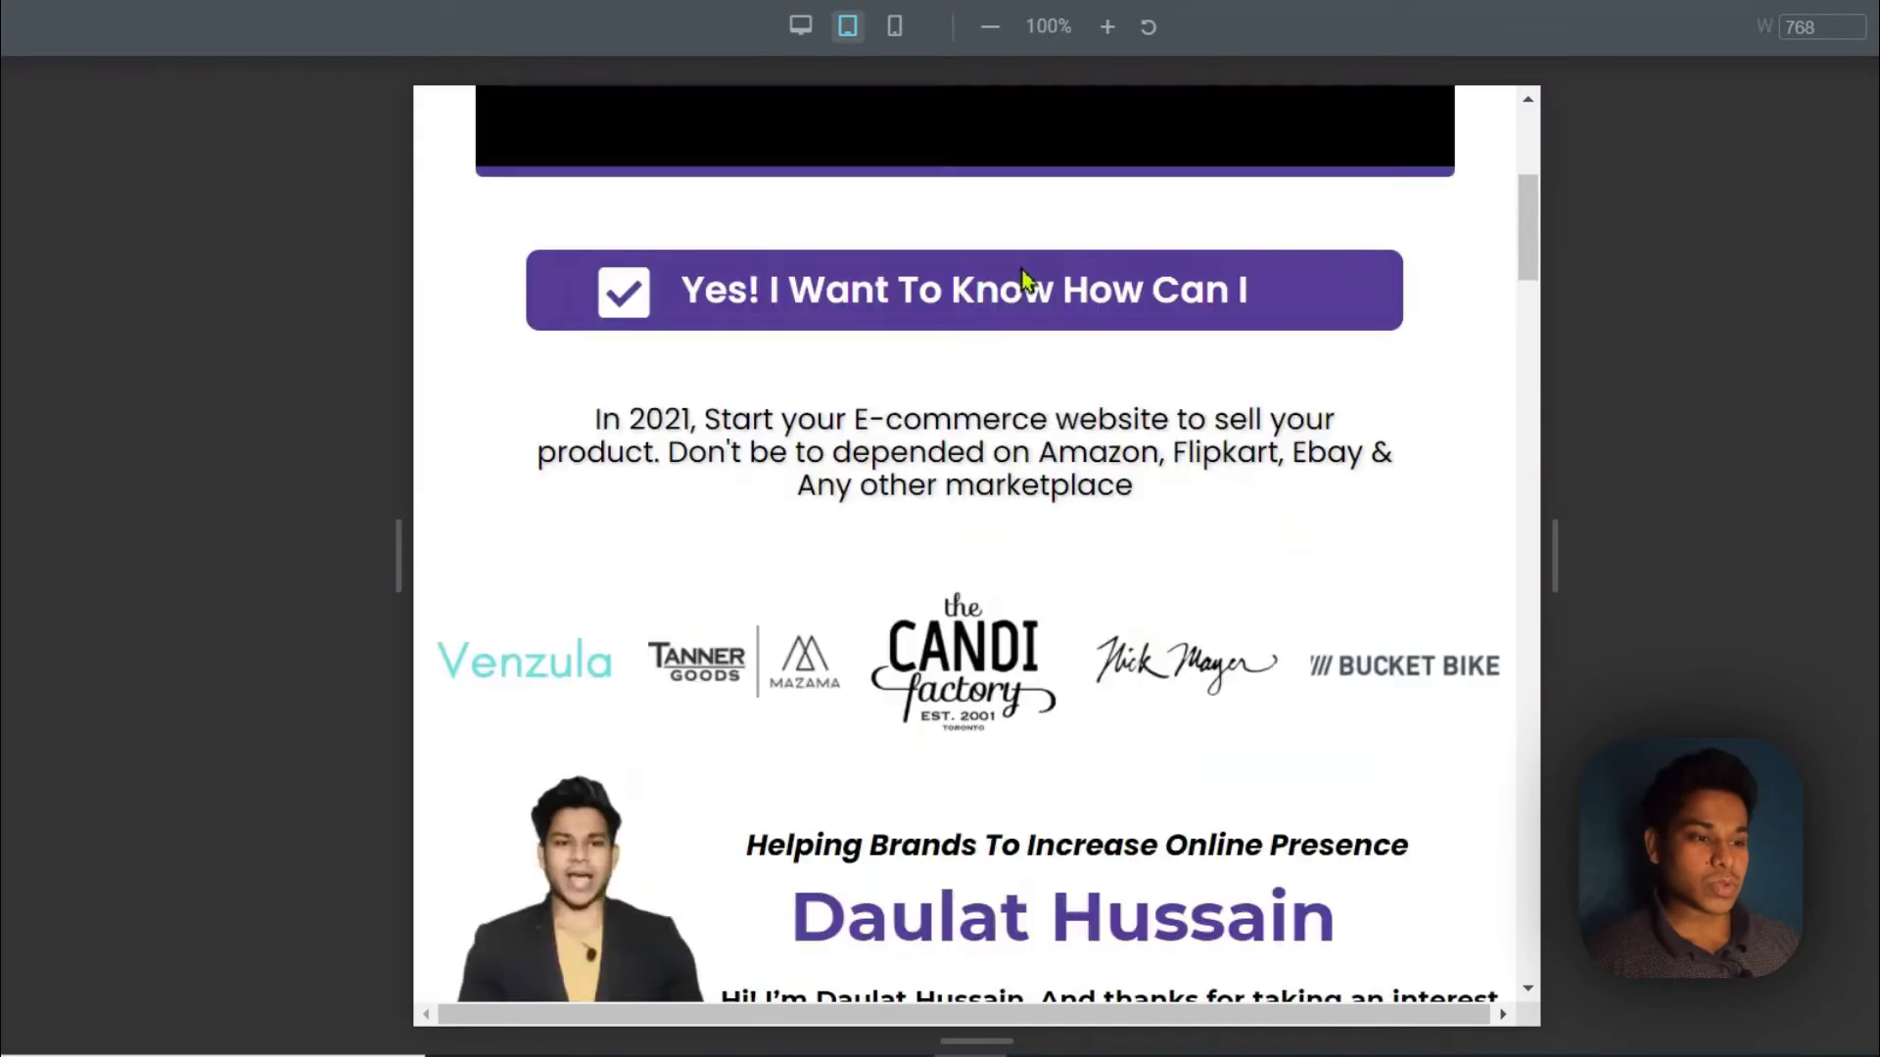
pyautogui.scroll(-20, 1037, 264)
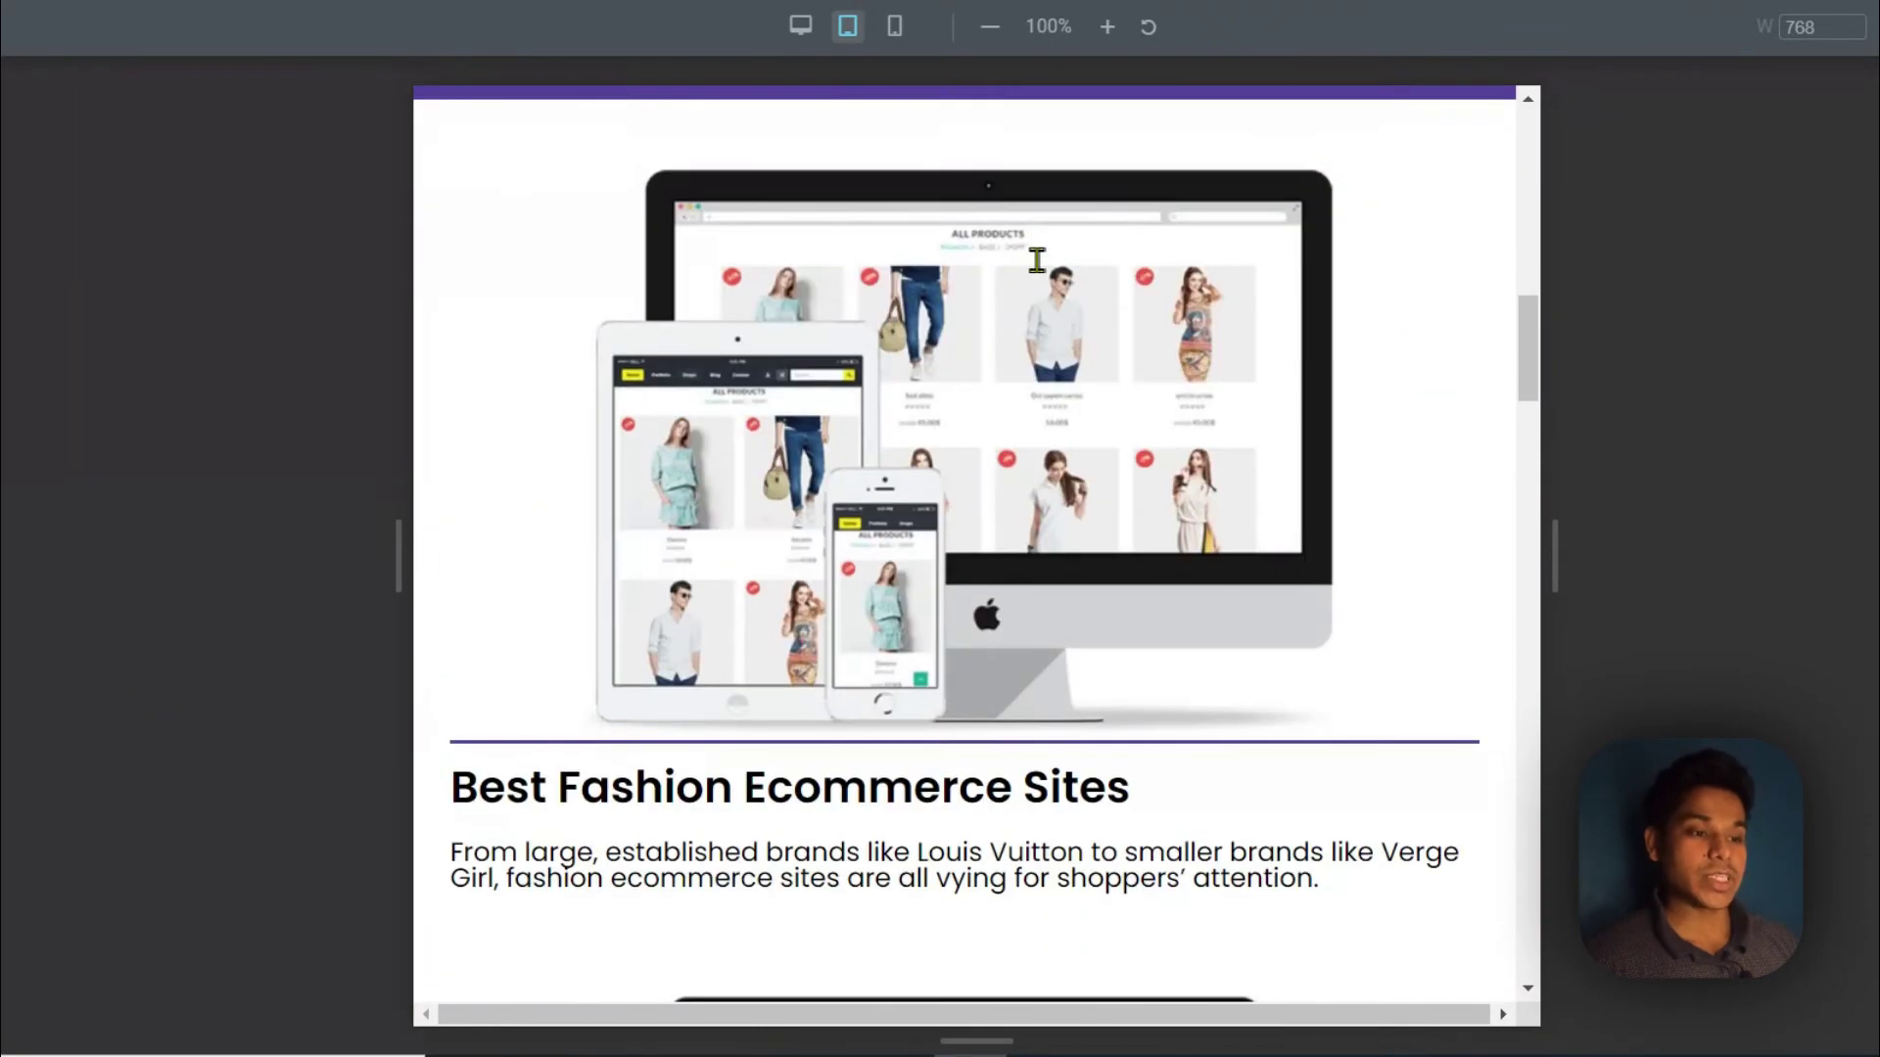
pyautogui.scroll(-15, 1028, 279)
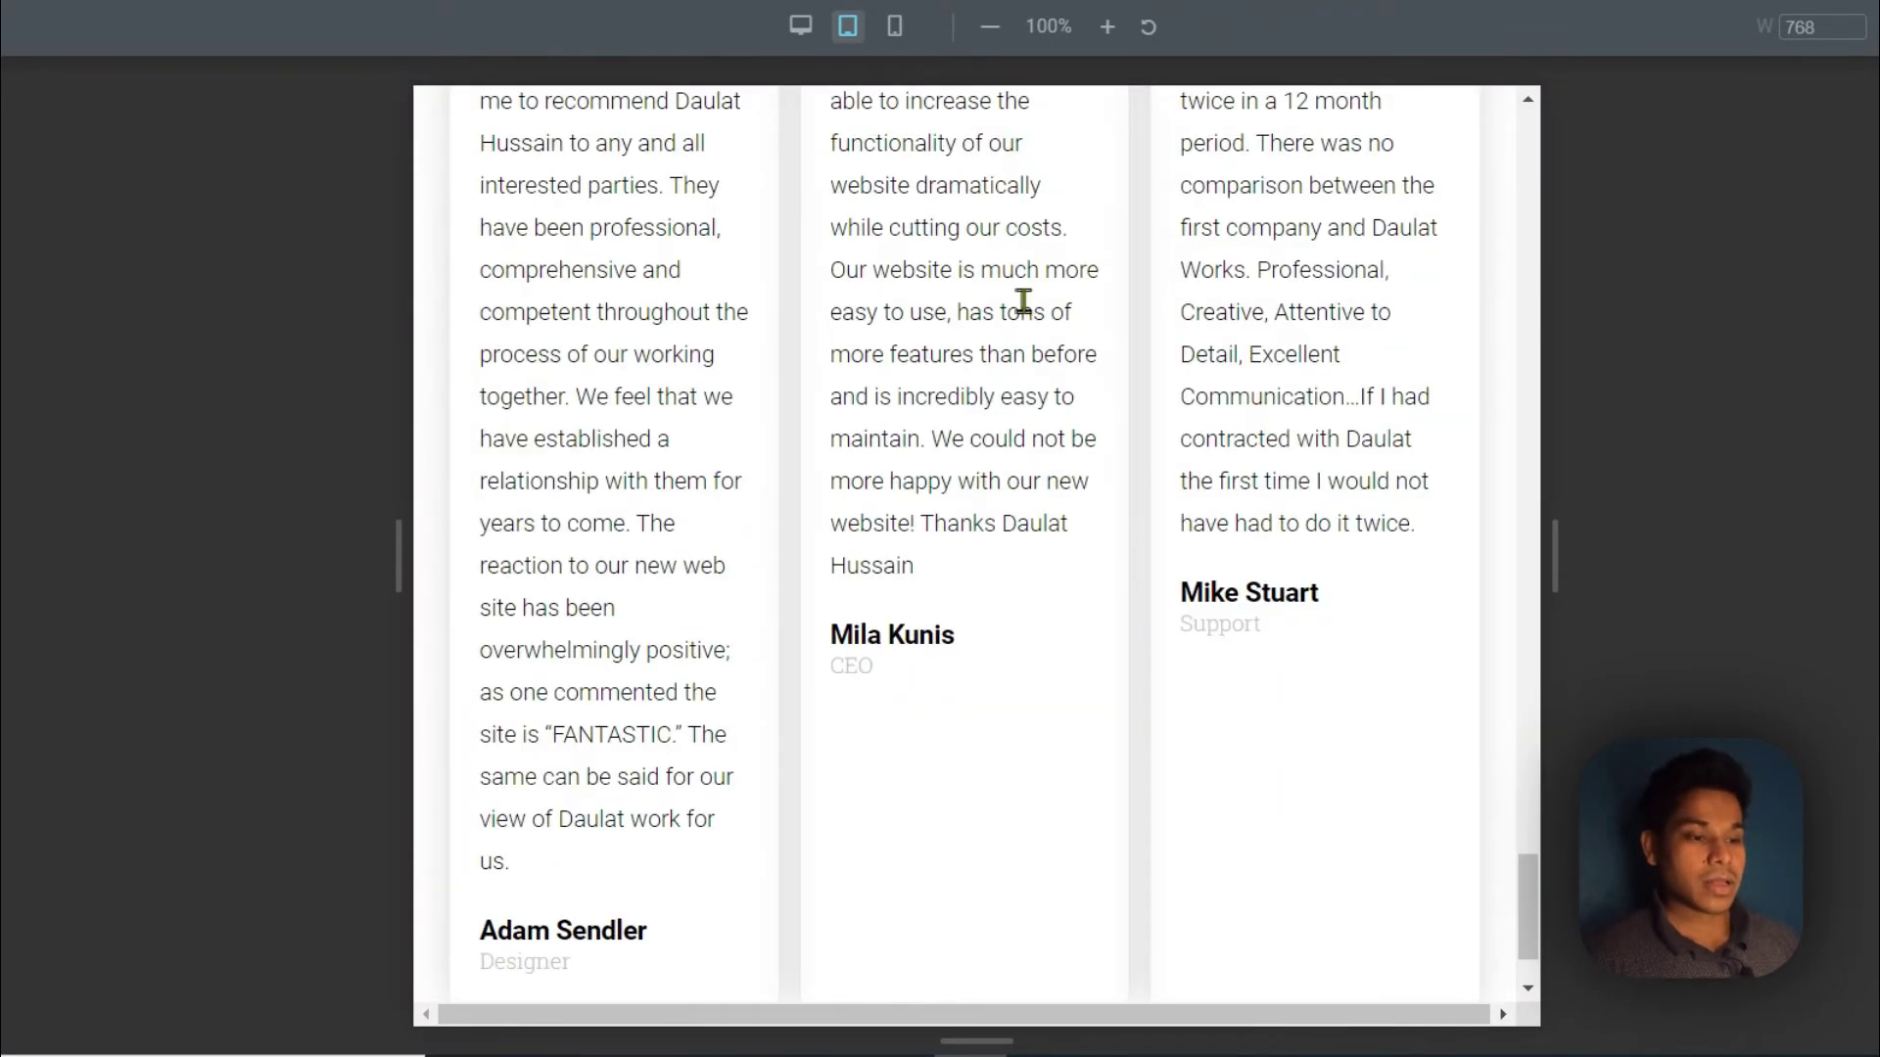
pyautogui.scroll(6, 1018, 293)
pyautogui.scroll(3, 1018, 293)
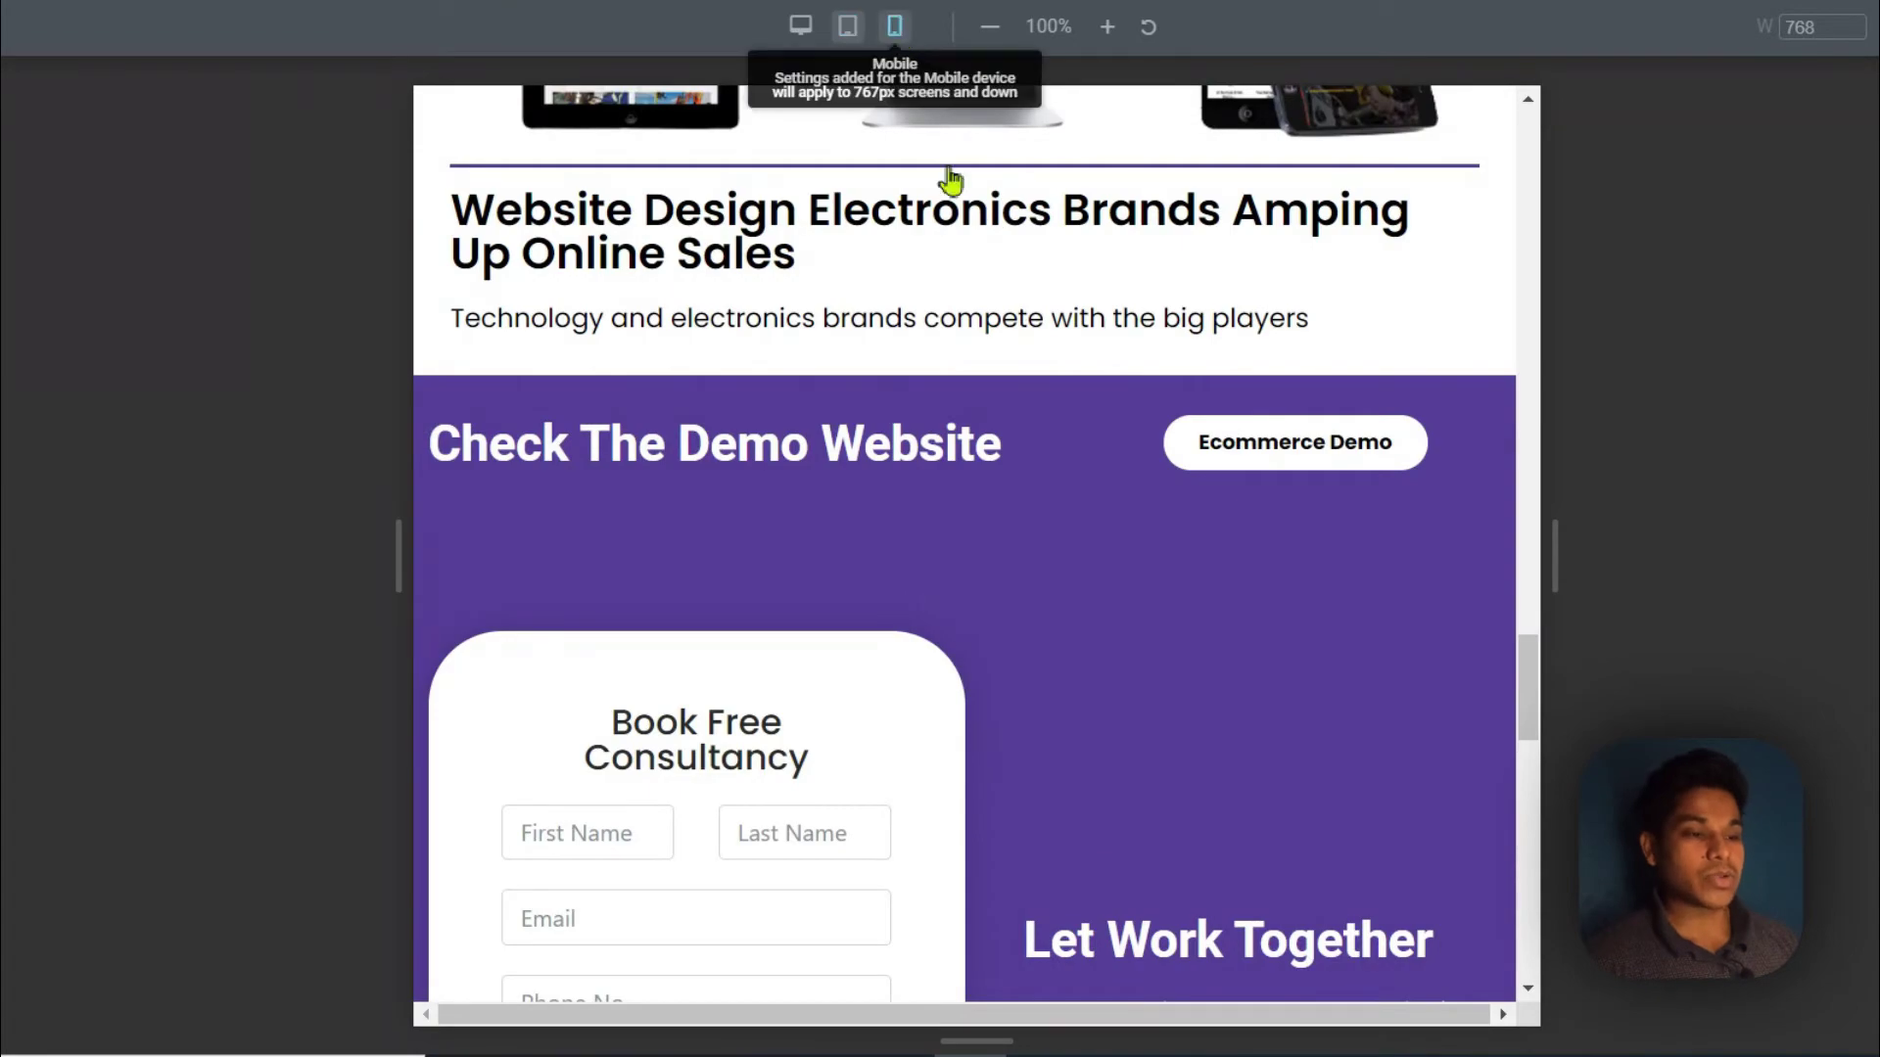
# Preview the landing page at mobile width and scroll through its layout.
pyautogui.click(893, 26)
pyautogui.scroll(10, 1098, 397)
pyautogui.scroll(5, 1099, 396)
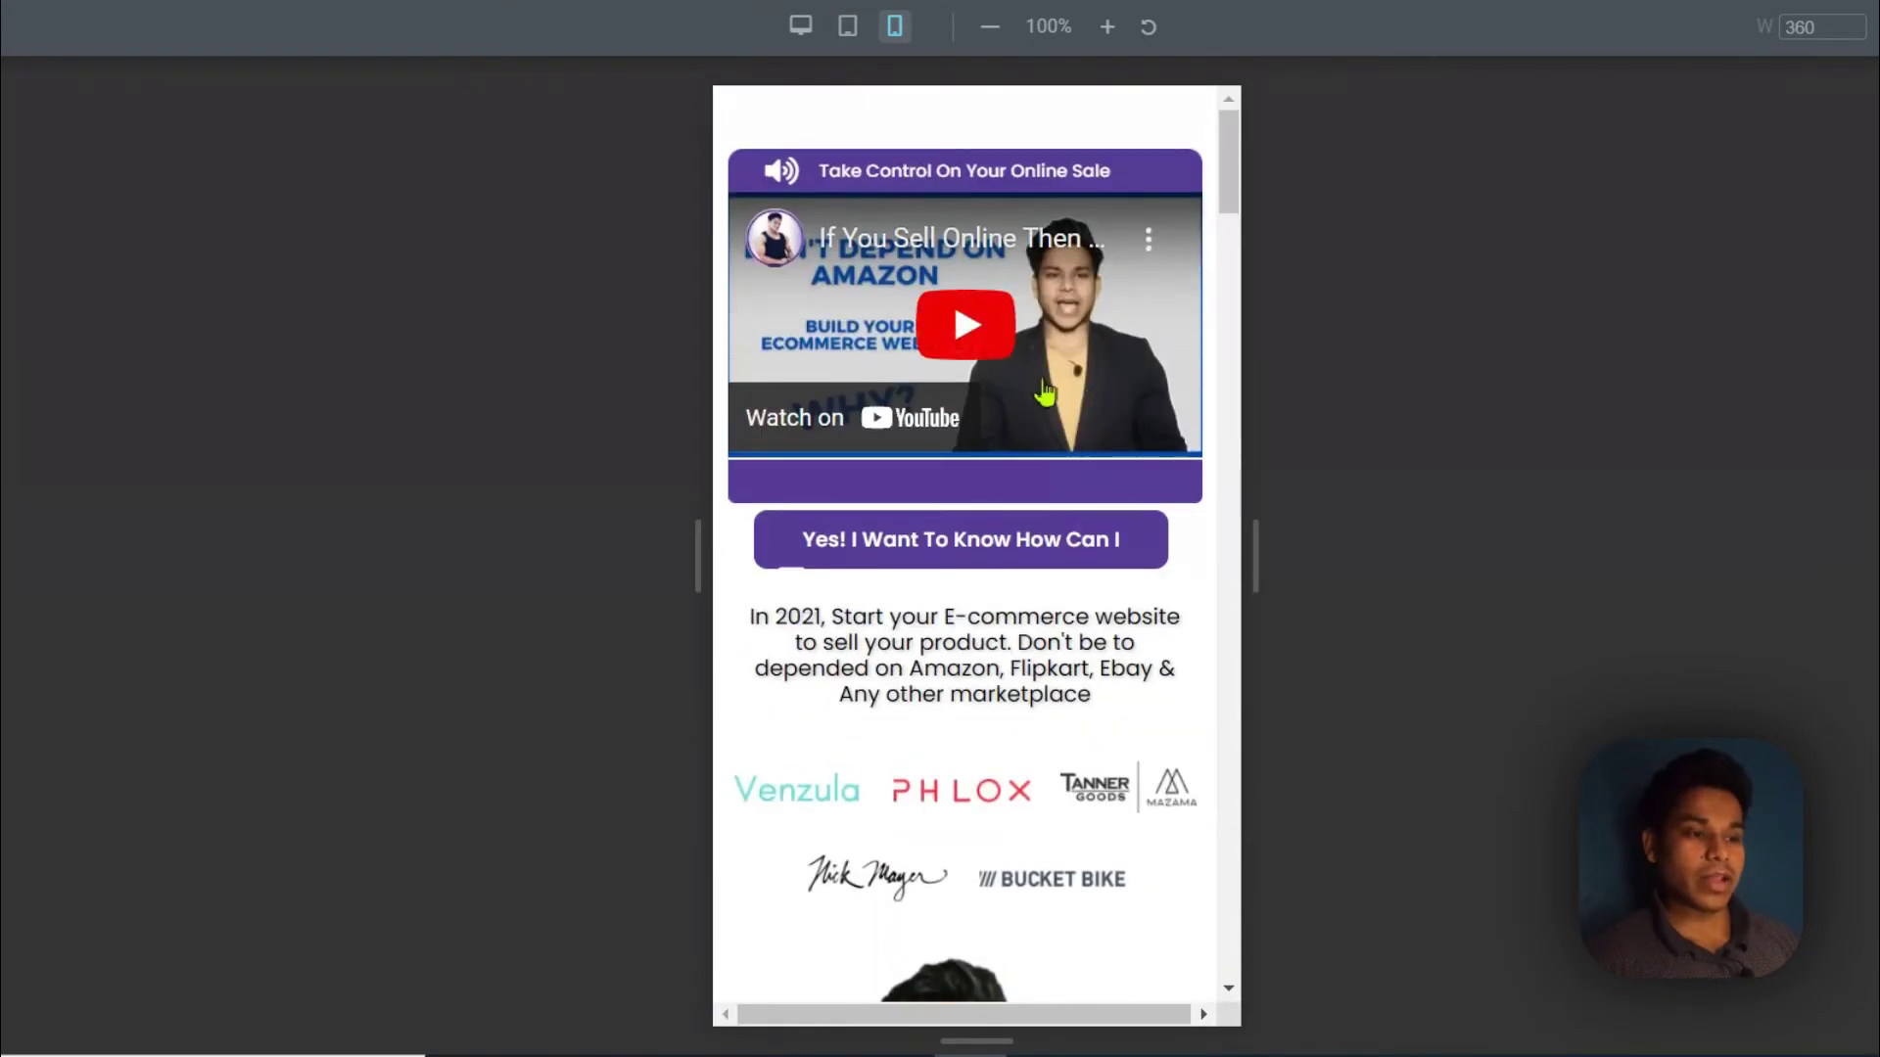
pyautogui.scroll(-15, 955, 323)
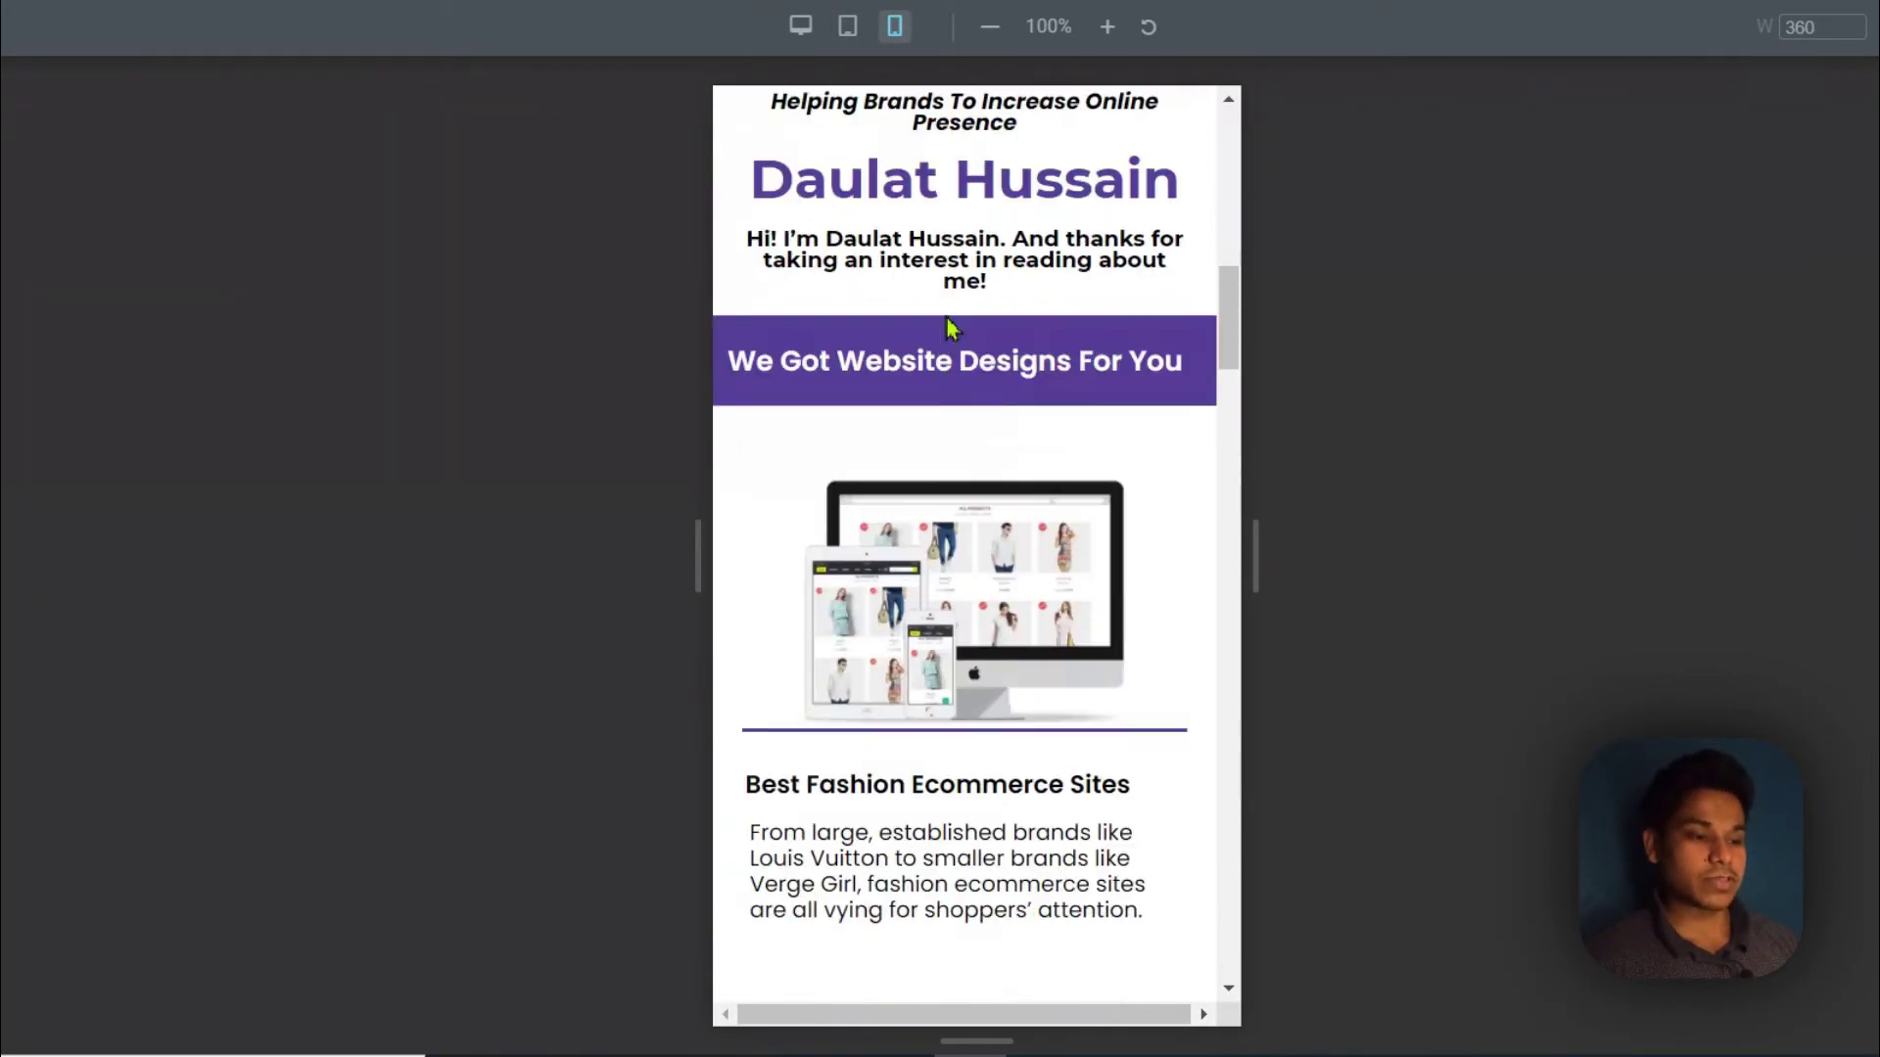
pyautogui.scroll(-20, 948, 328)
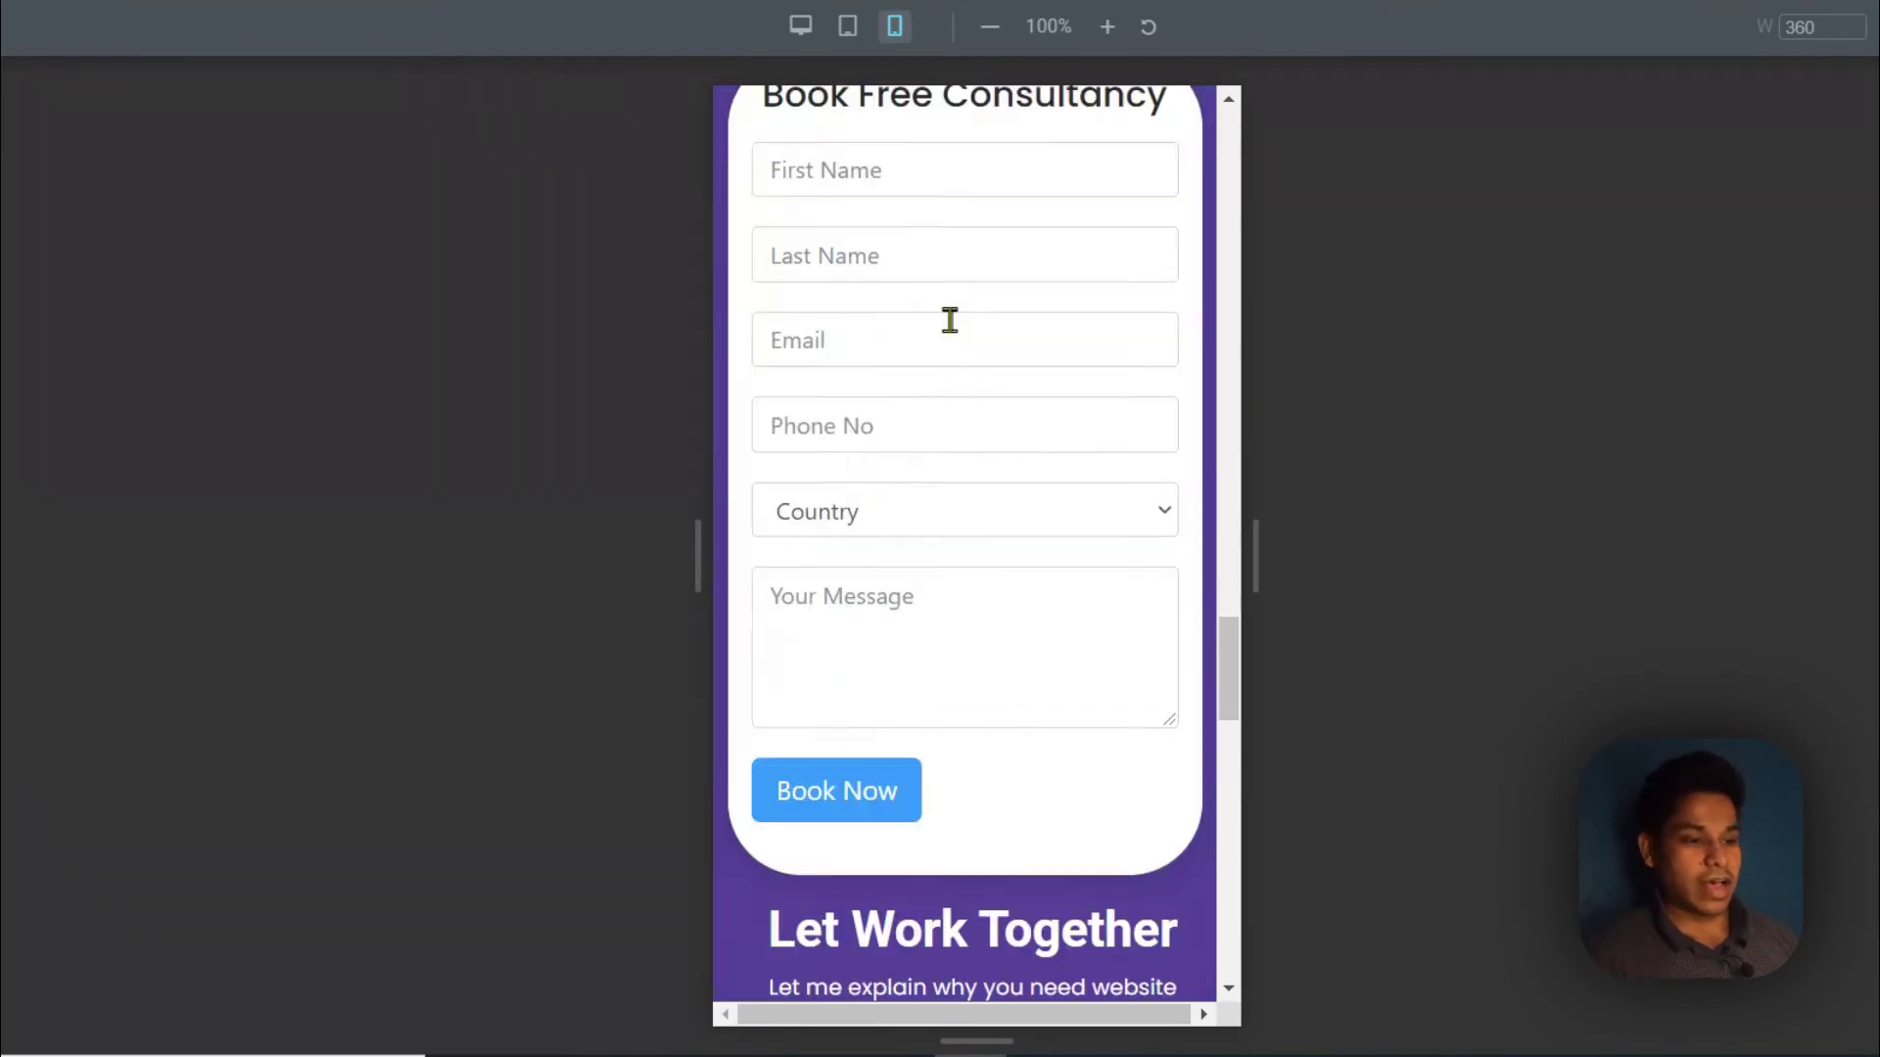
pyautogui.scroll(-4, 945, 326)
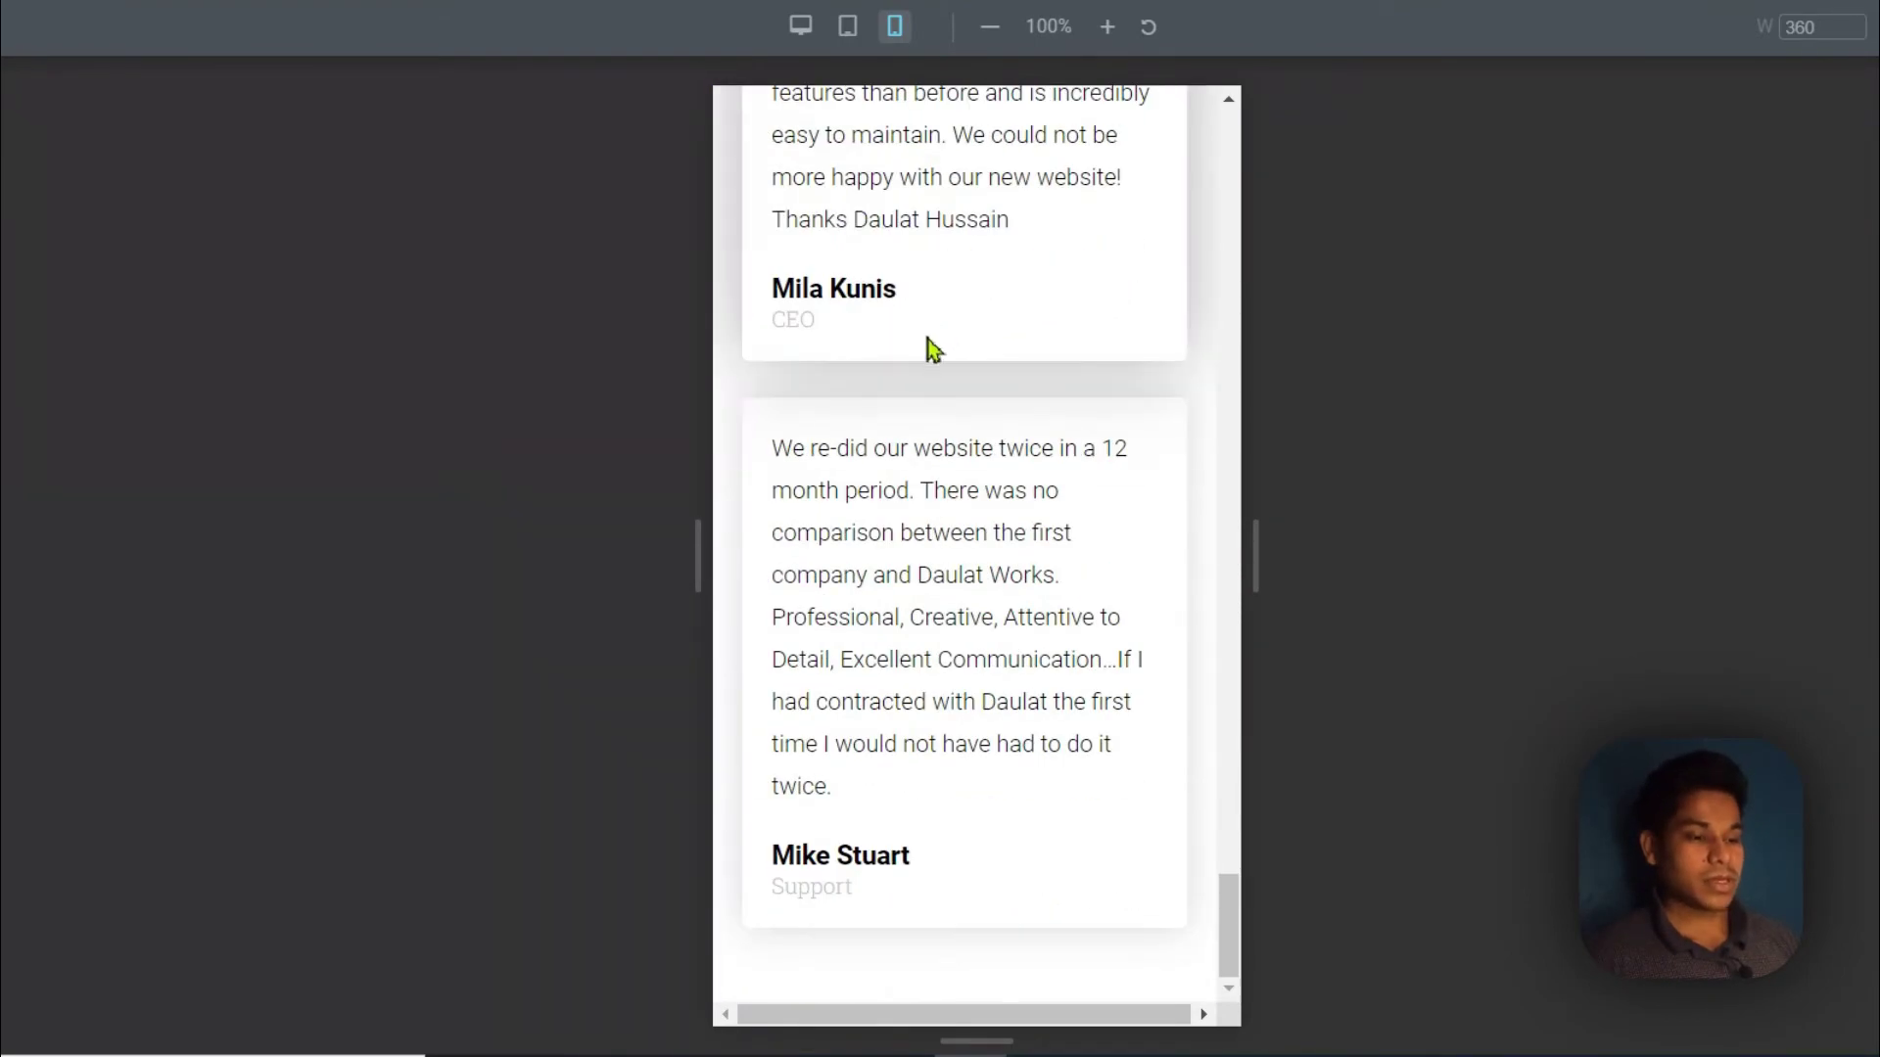
pyautogui.scroll(15, 940, 334)
pyautogui.scroll(15, 933, 338)
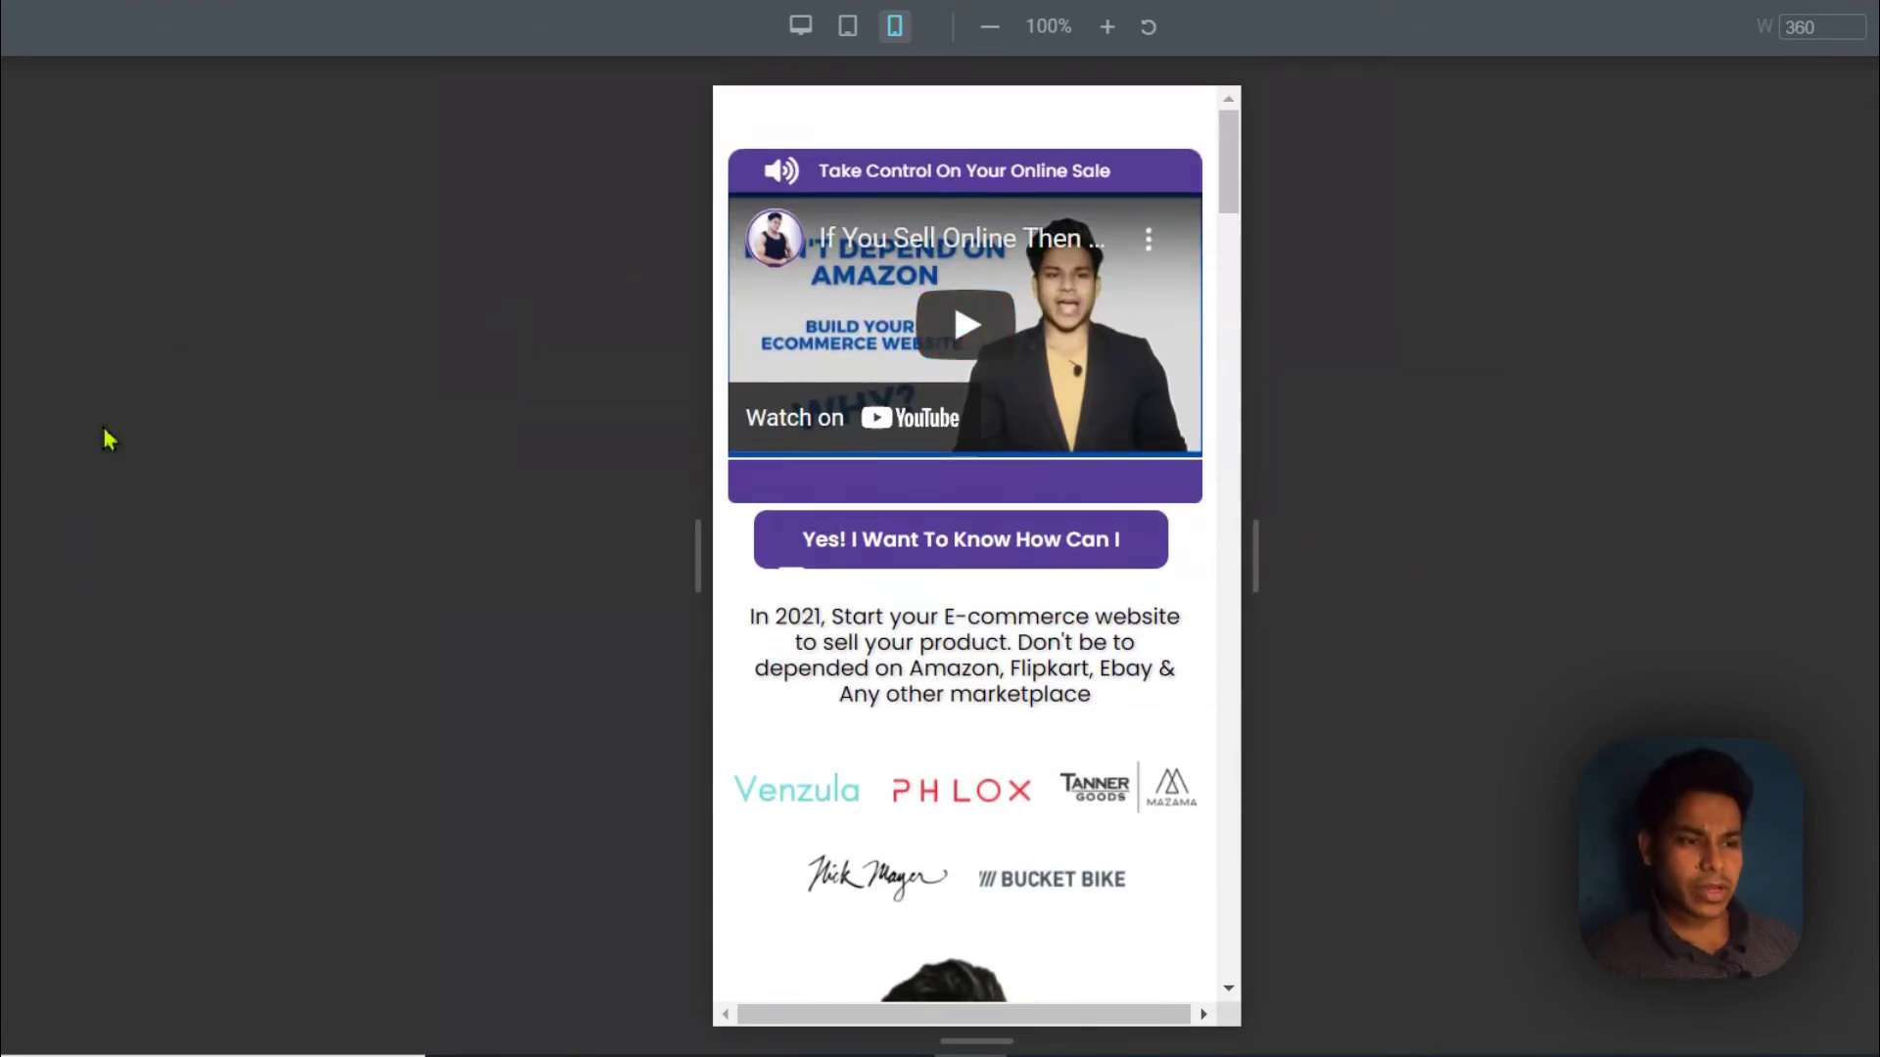
# Return to desktop width, leave the preview for the editor, and open a new browser tab.
pyautogui.hotkey('ctrl', 'shift', 'm')
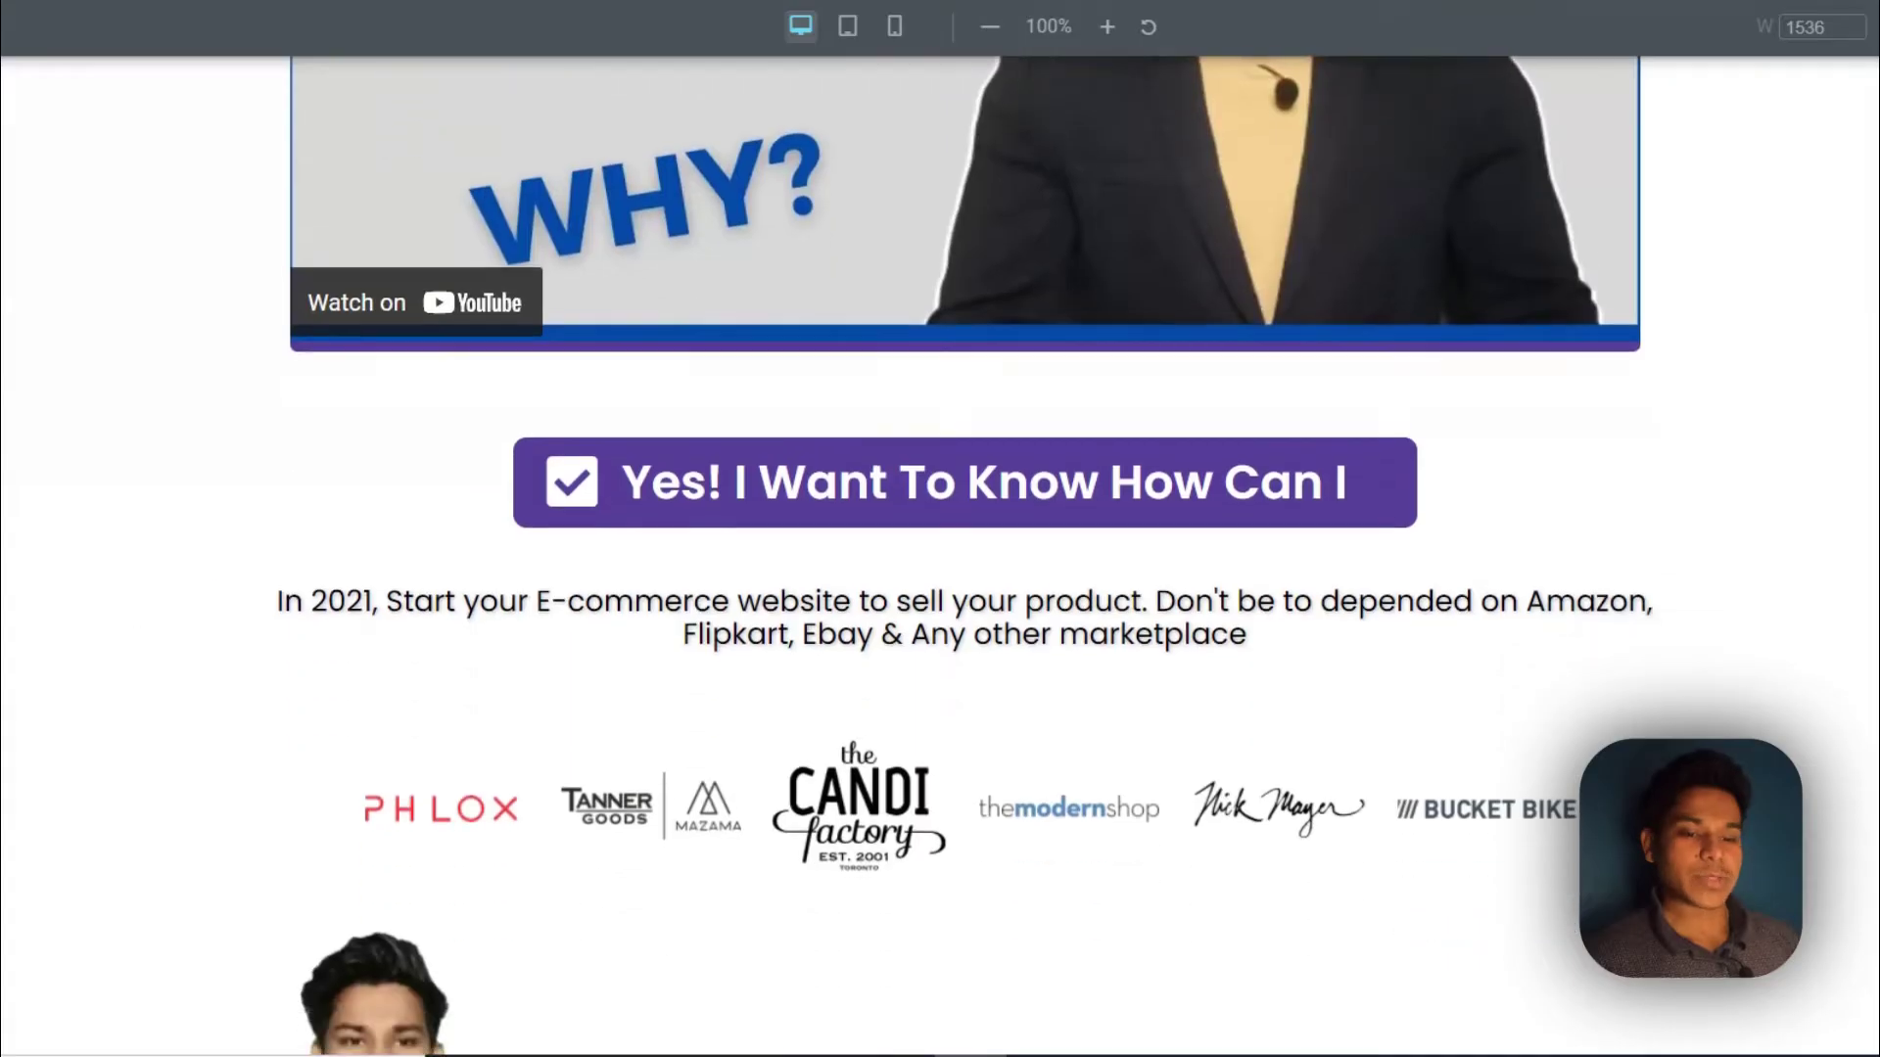
pyautogui.scroll(5, 1004, 460)
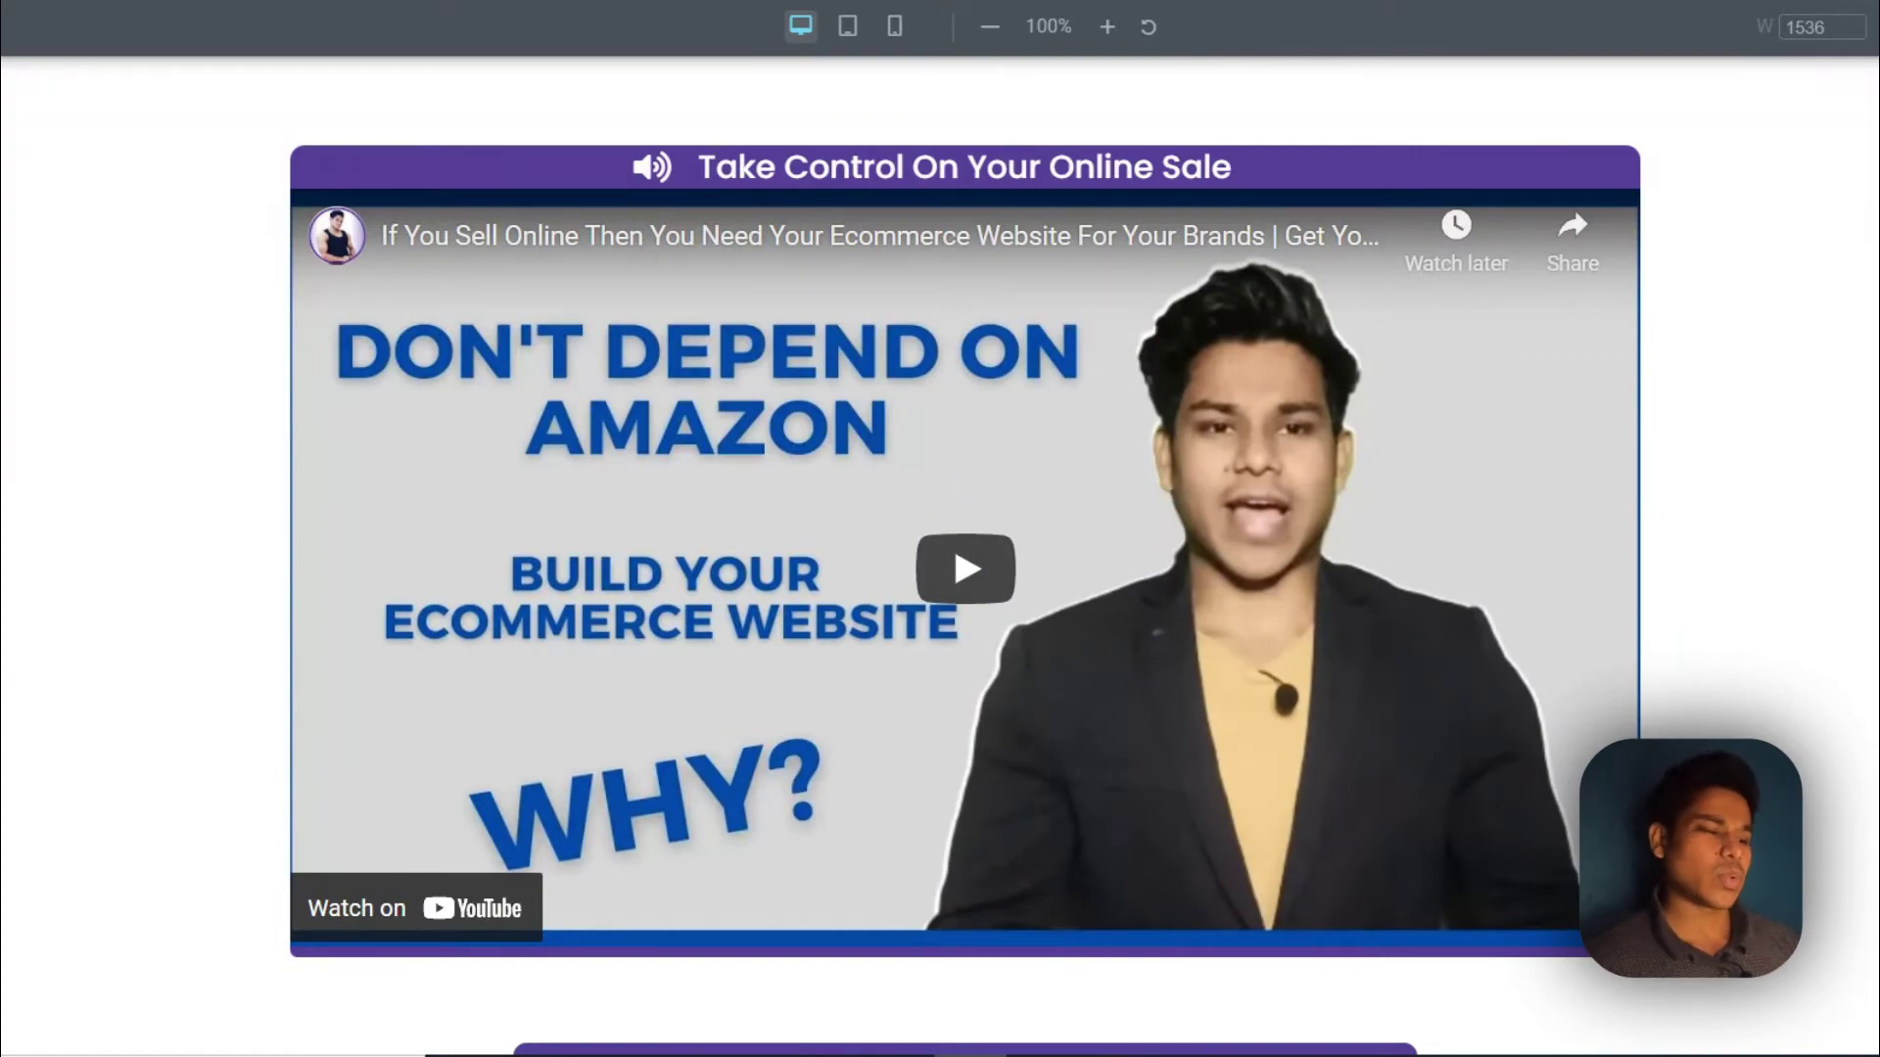
pyautogui.hotkey('ctrl', 'p')
pyautogui.scroll(-4, 873, 562)
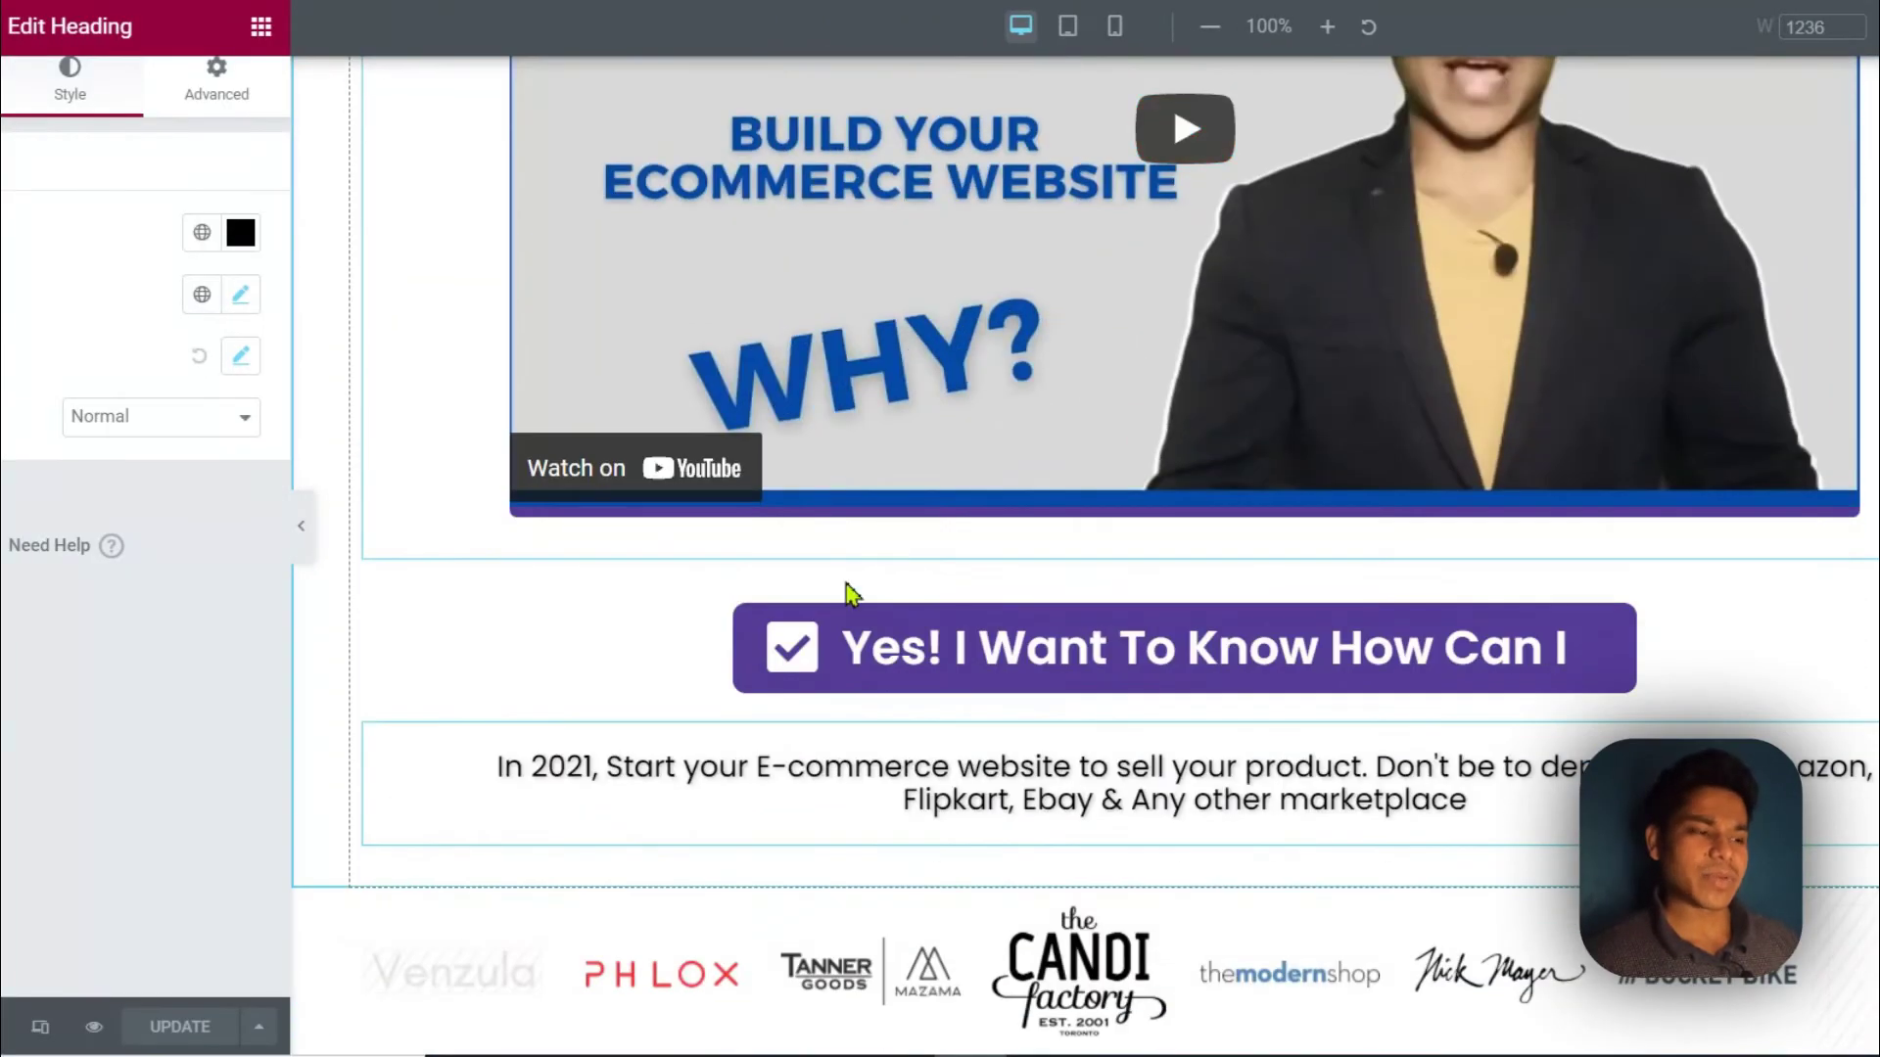
pyautogui.hotkey('ctrl', 't')
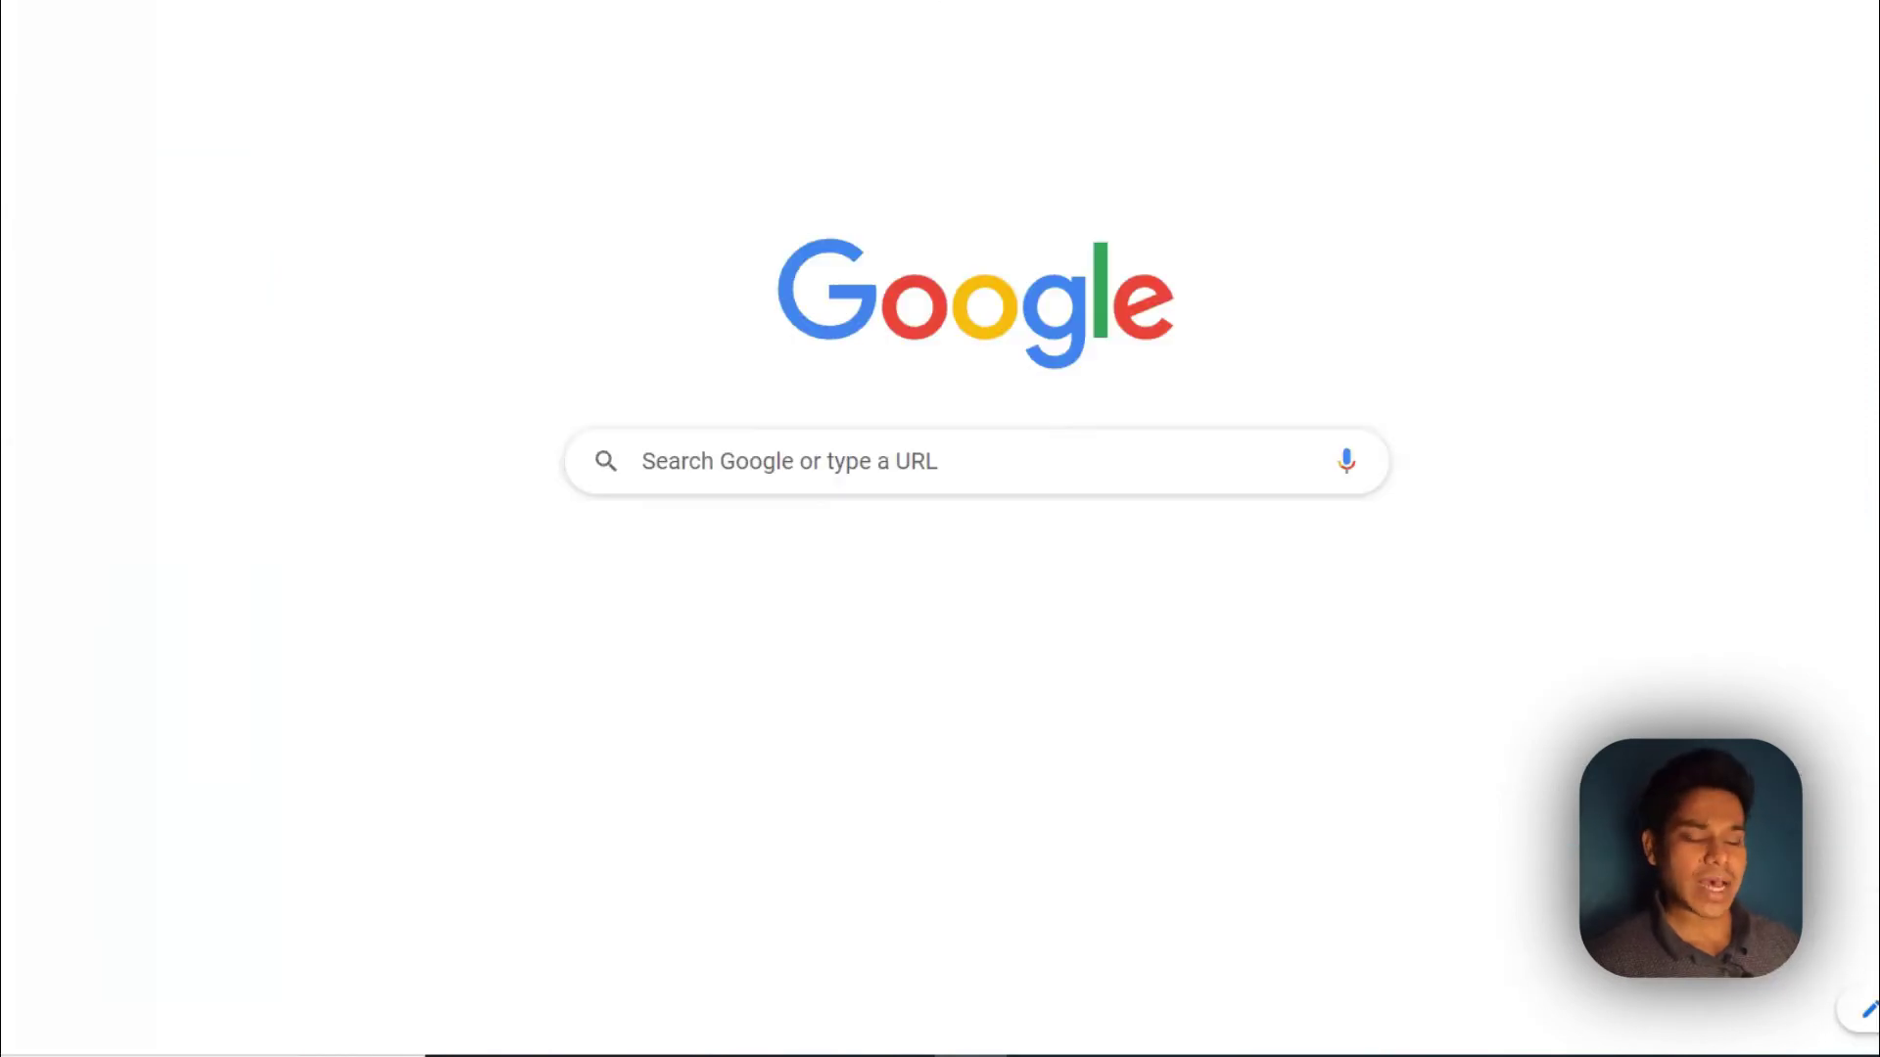
# Search Google for the author's name plus 'ecommerce website'.
pyautogui.write('daulat h')
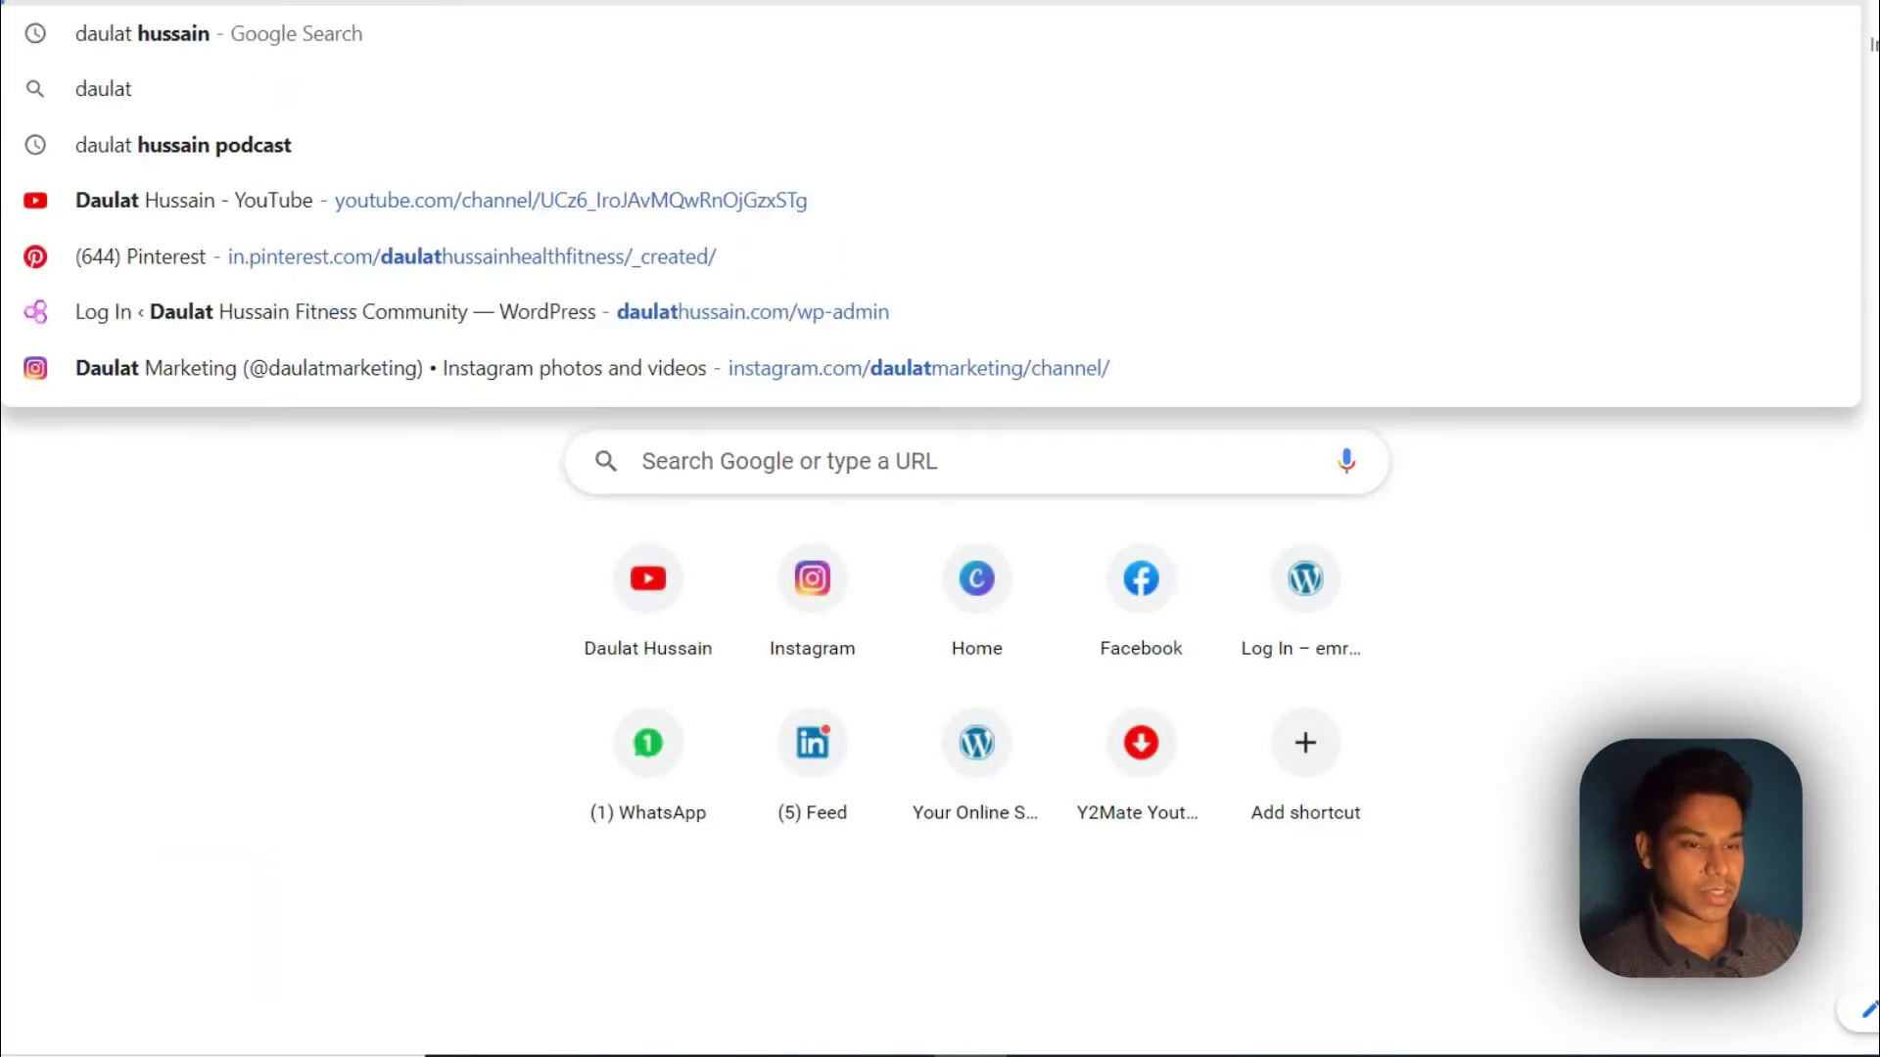
pyautogui.write('ussa')
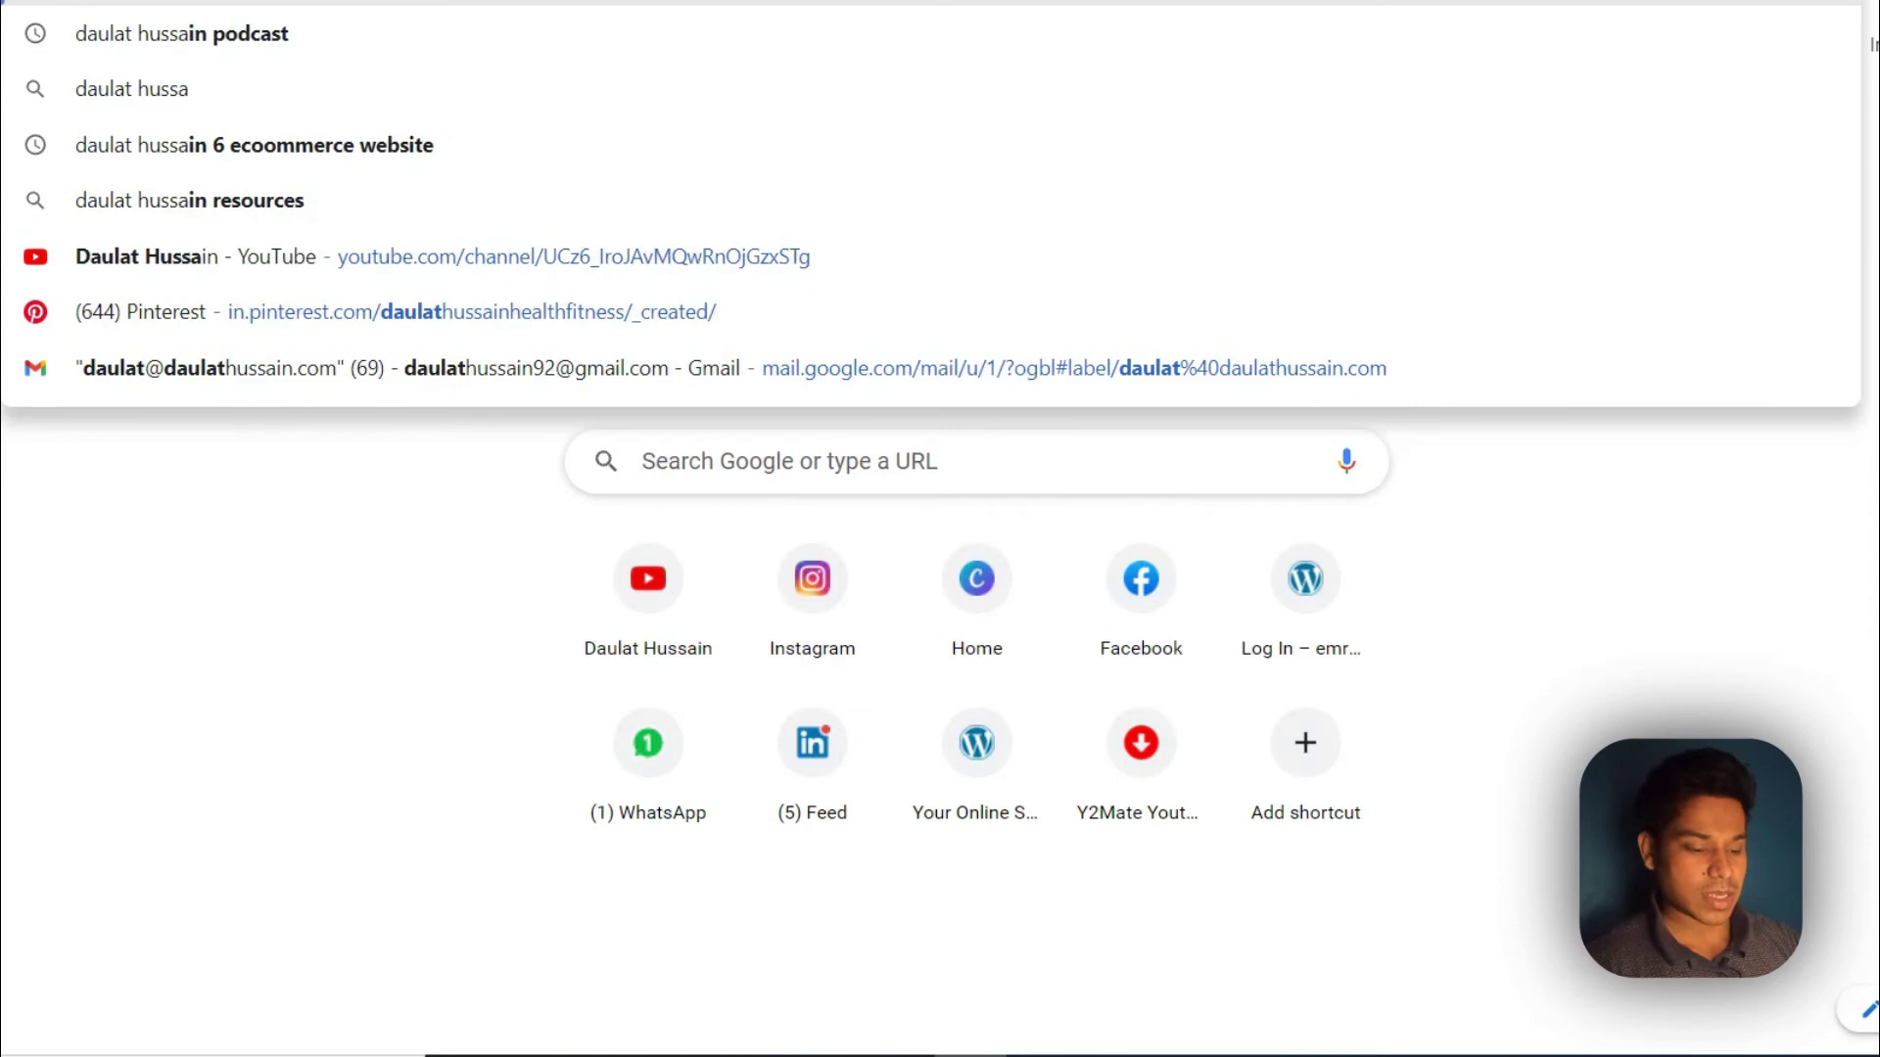
pyautogui.write('in ec')
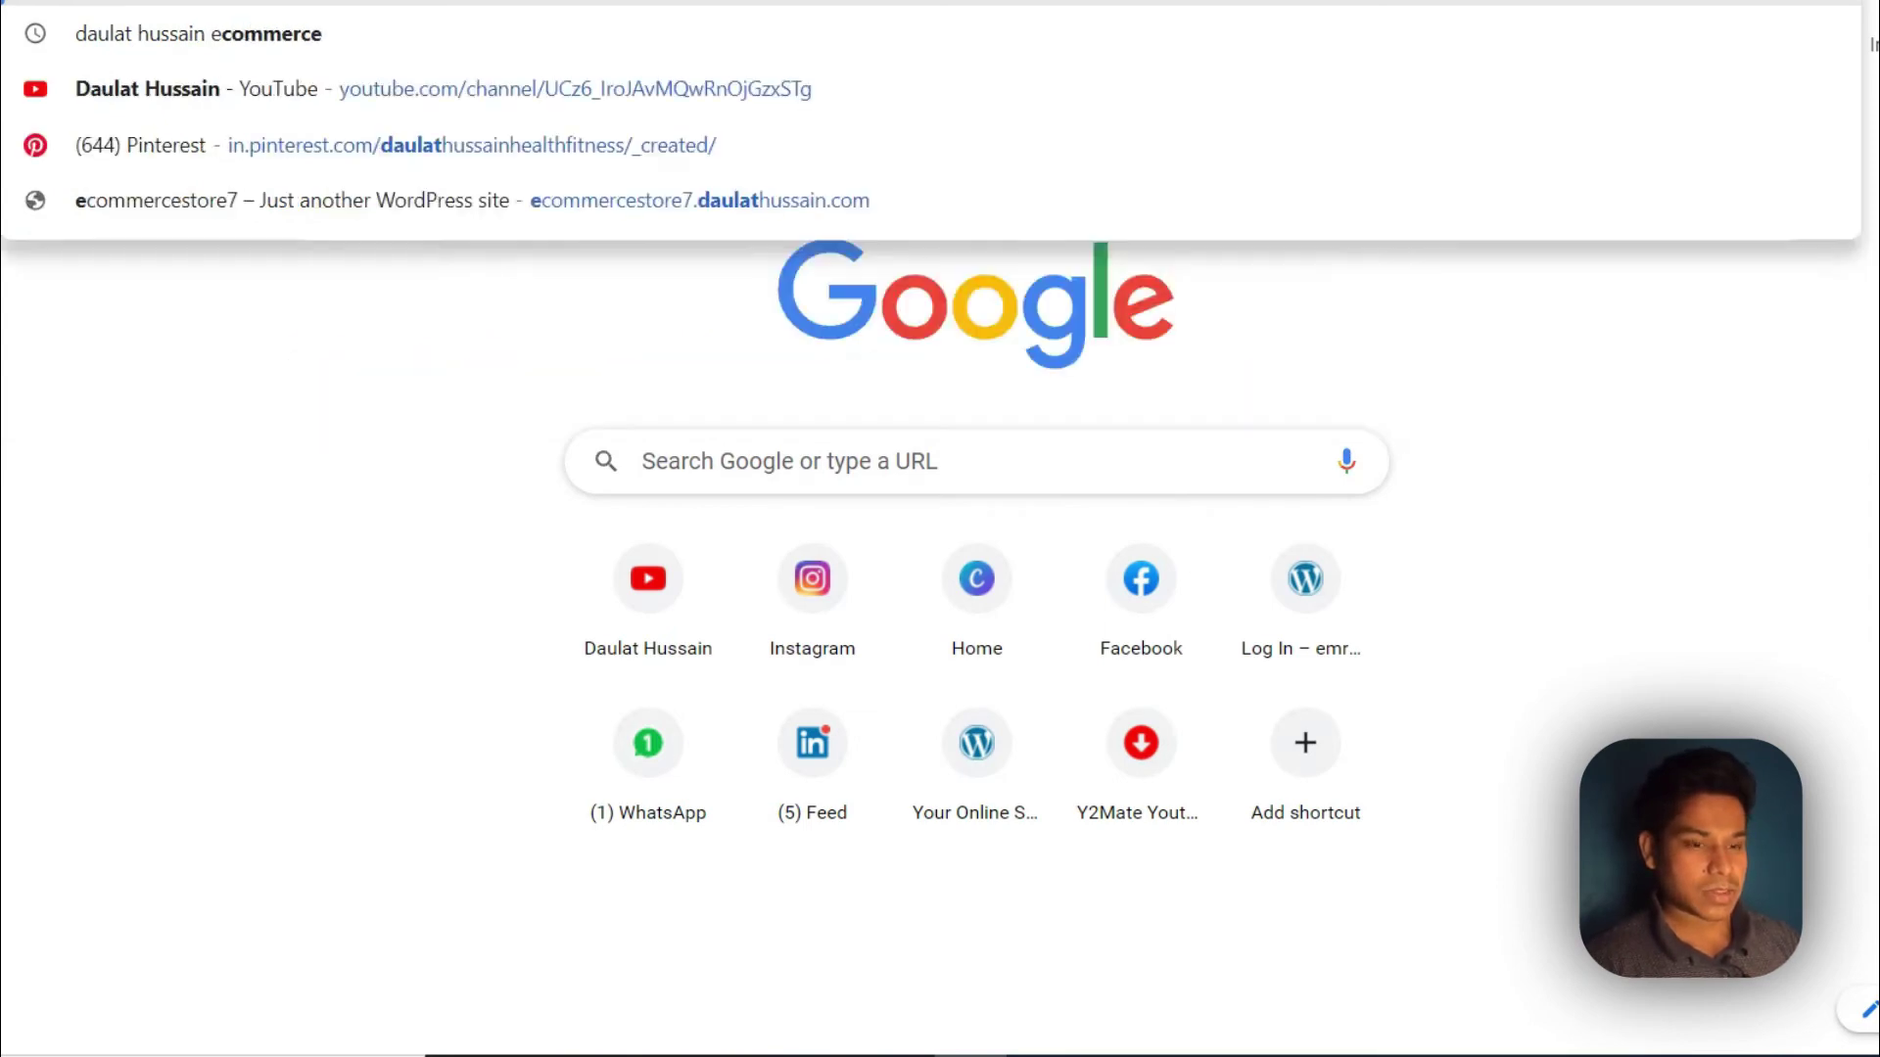
pyautogui.write('ommerce websit')
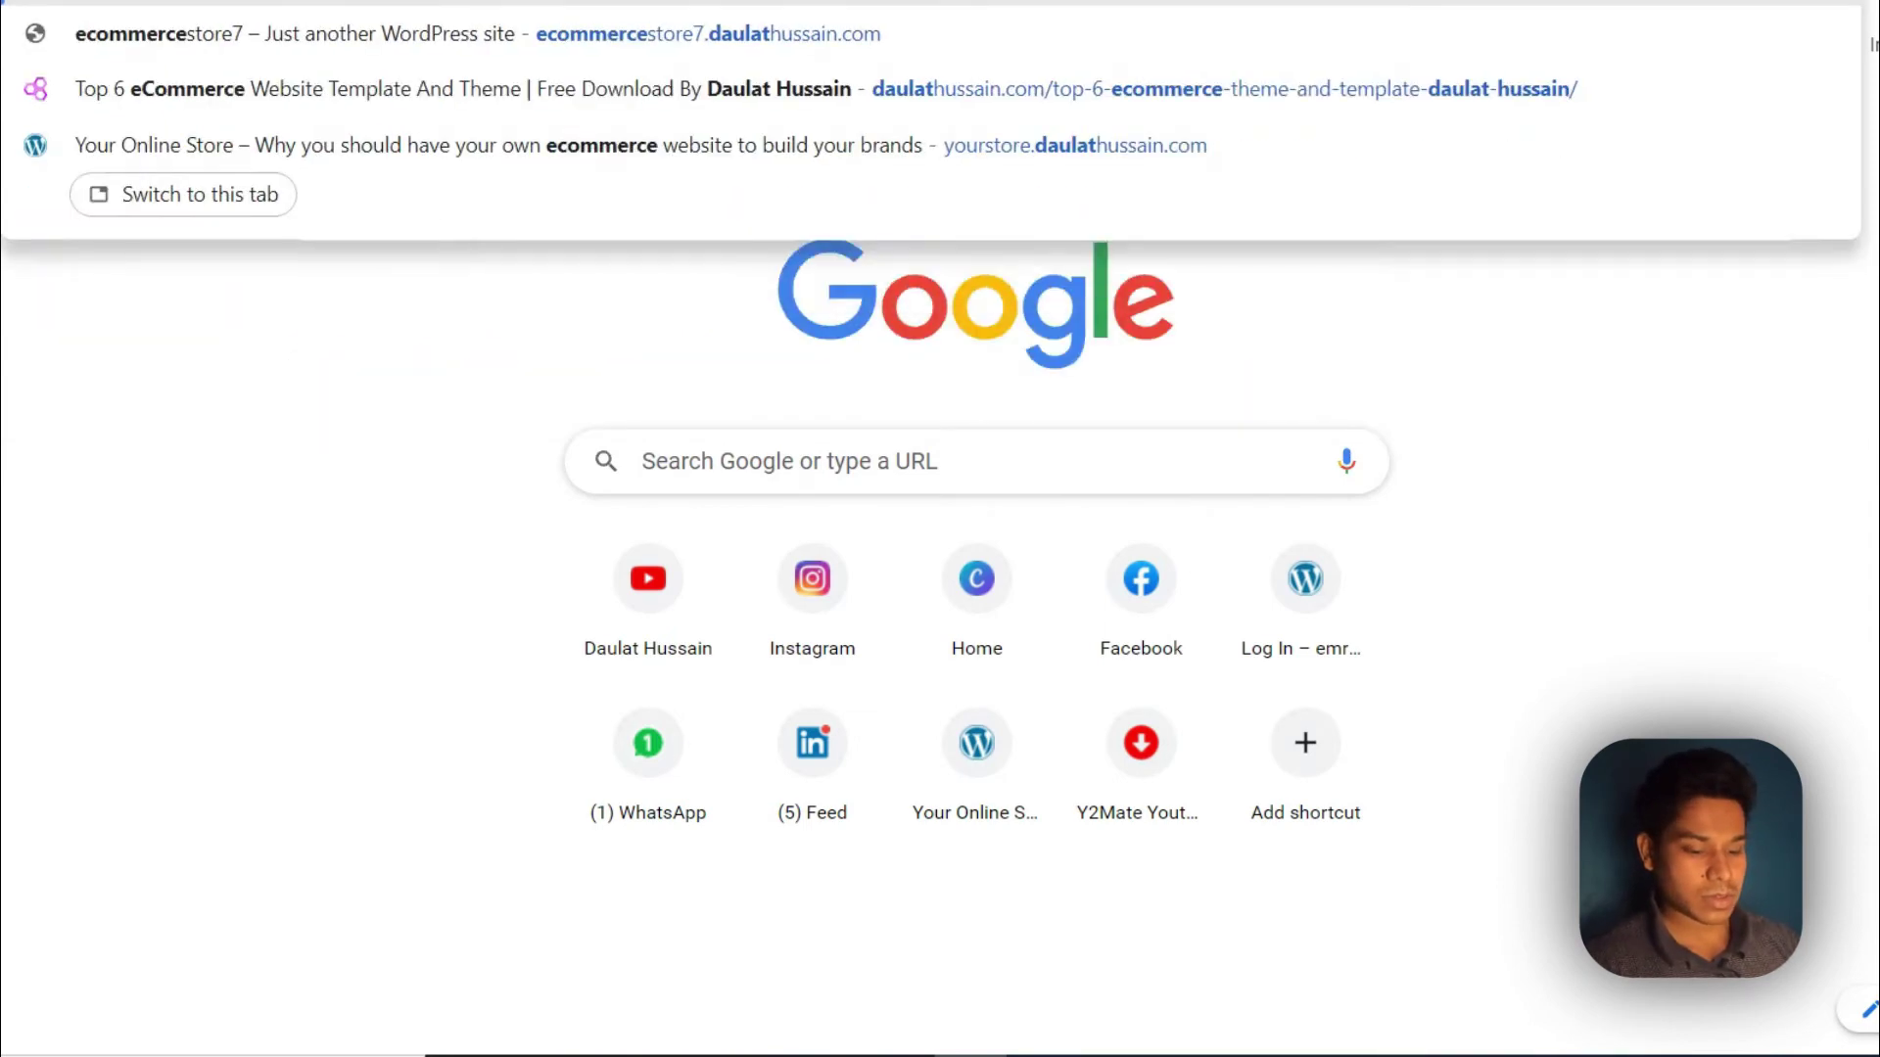
pyautogui.write('e')
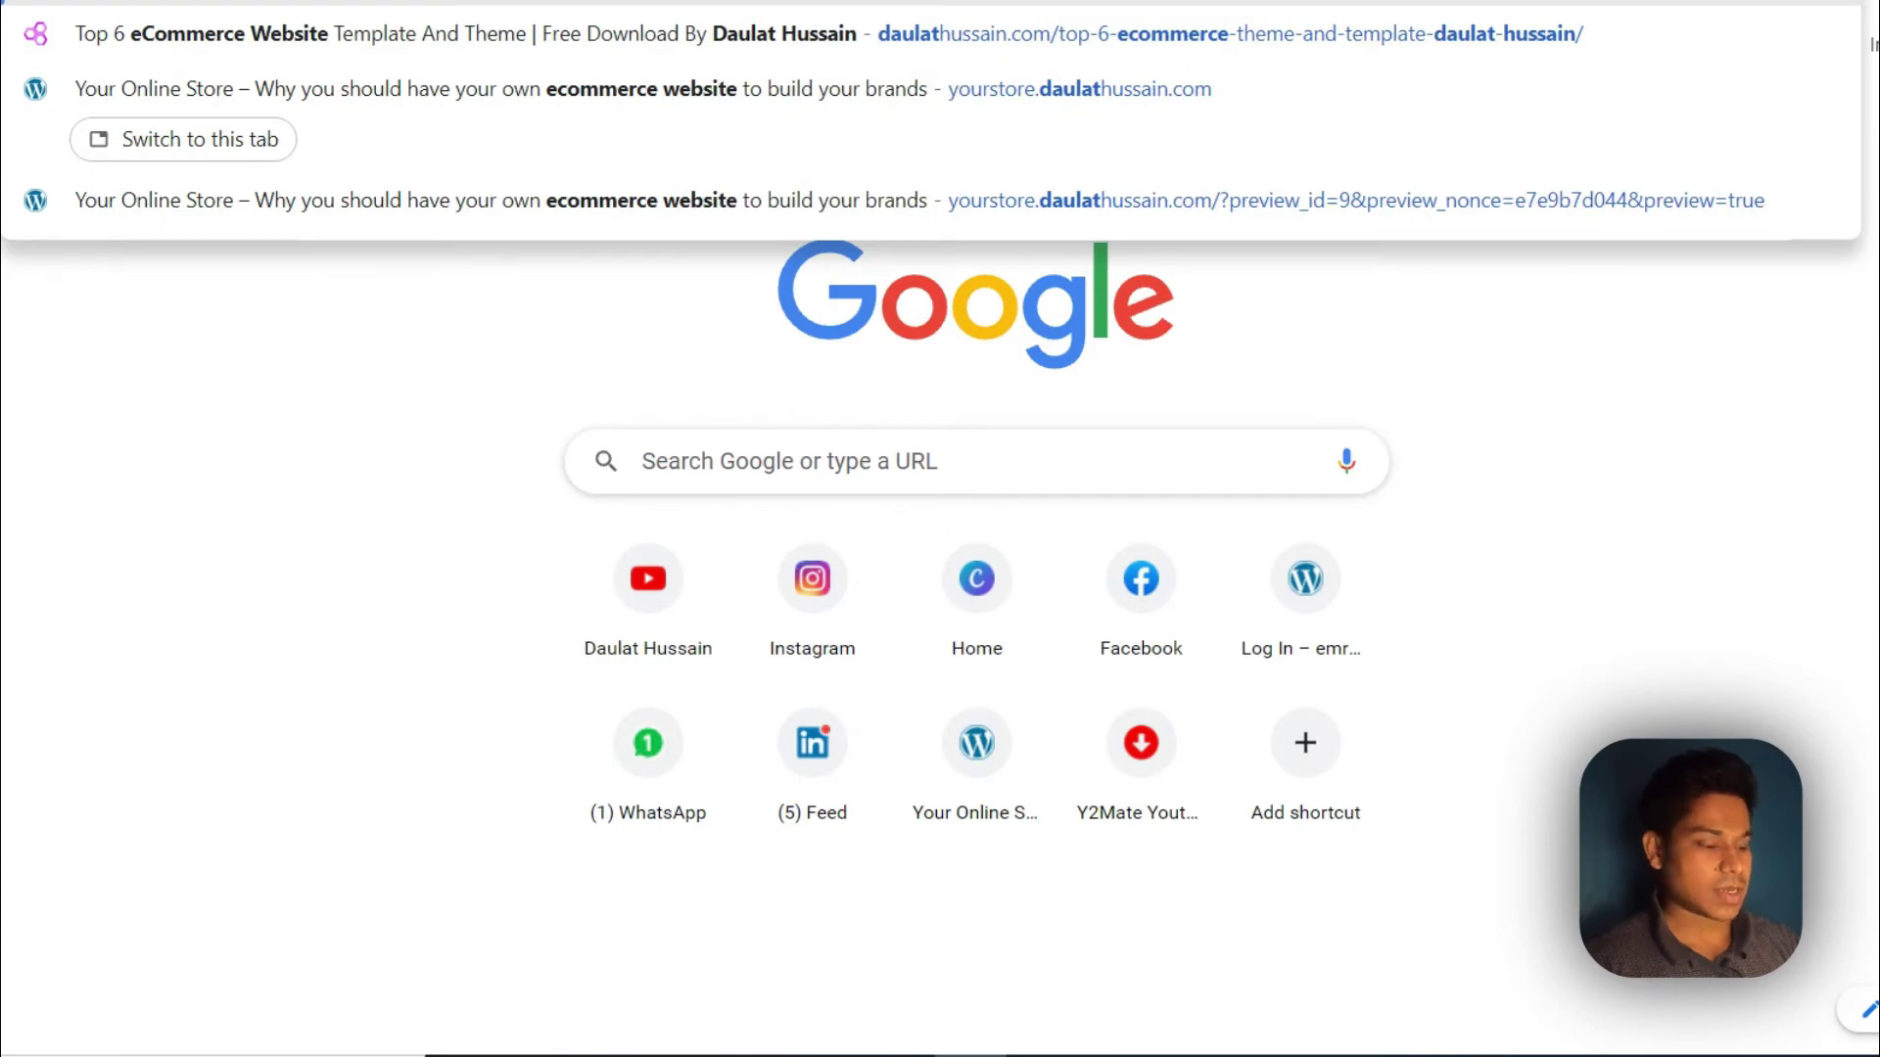
pyautogui.press('Return')
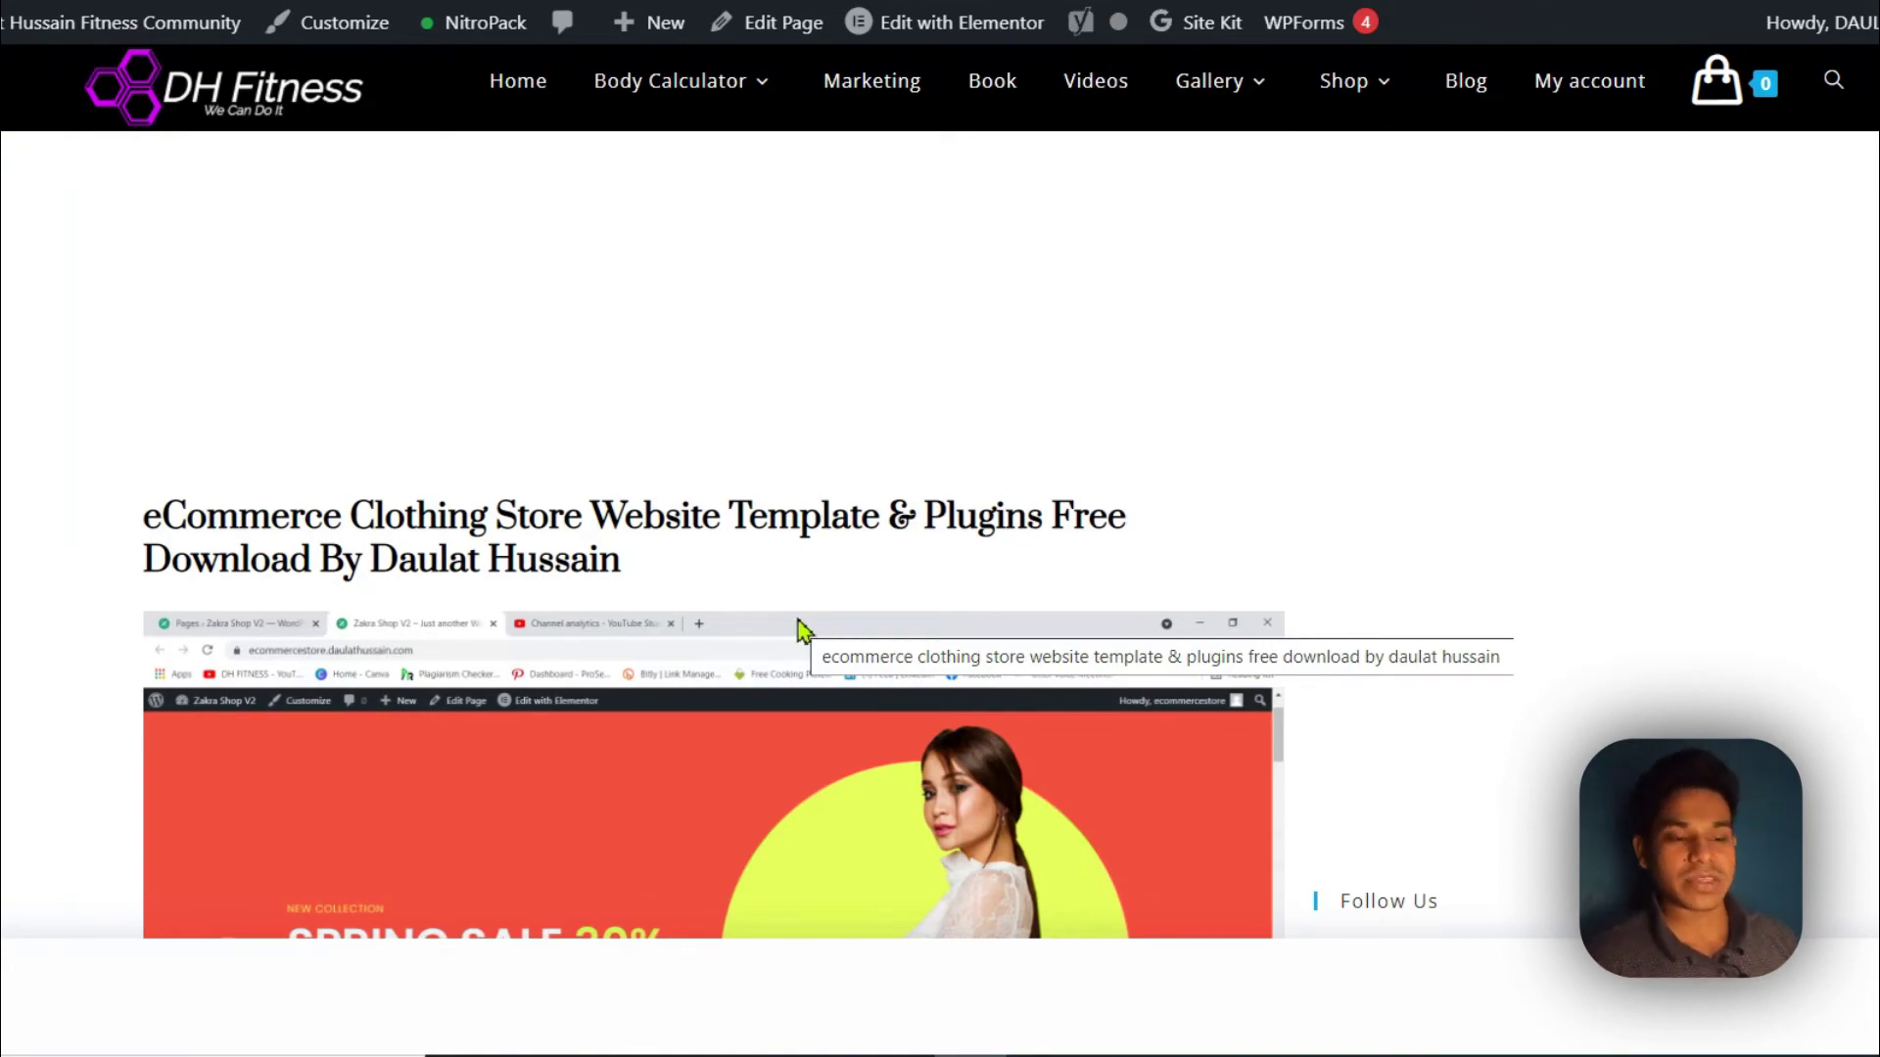
# Scroll the eCommerce Clothing Store Website Template article to its Download and View Demo links.
pyautogui.scroll(-15, 629, 468)
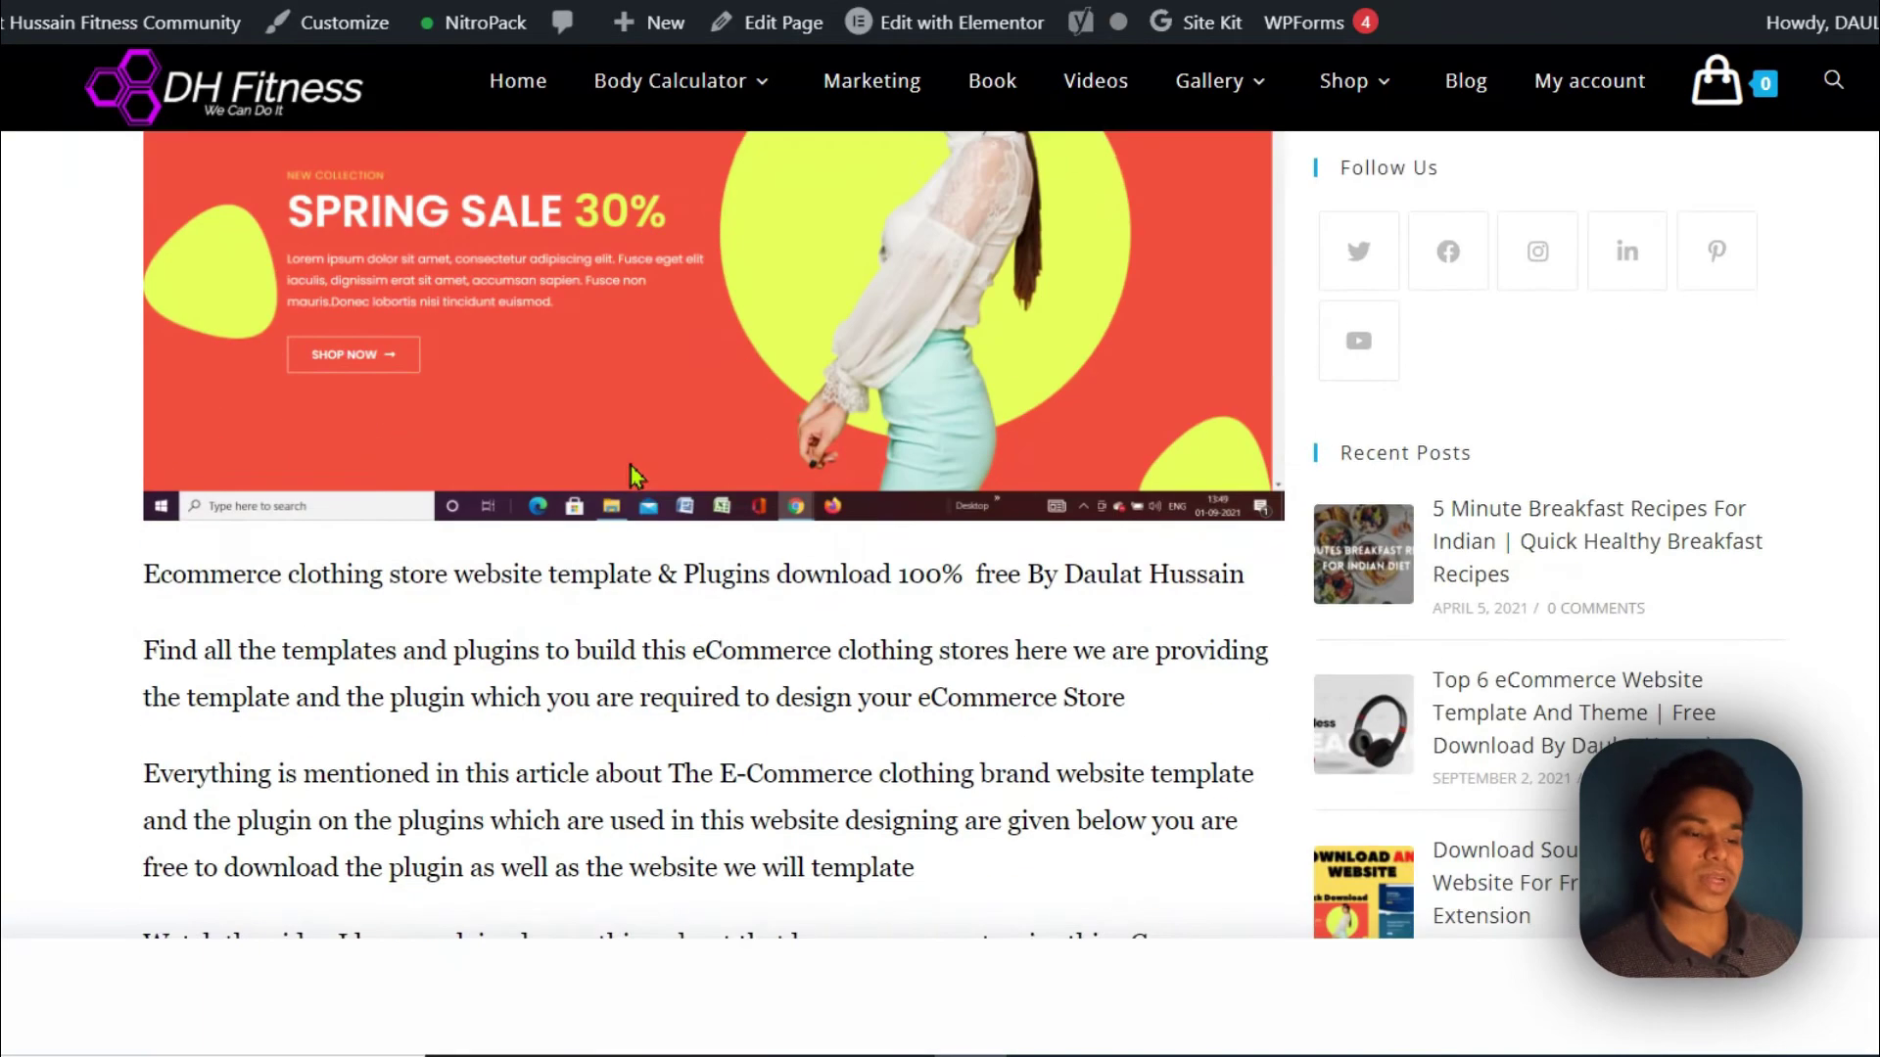
pyautogui.scroll(7, 631, 470)
pyautogui.scroll(5, 638, 473)
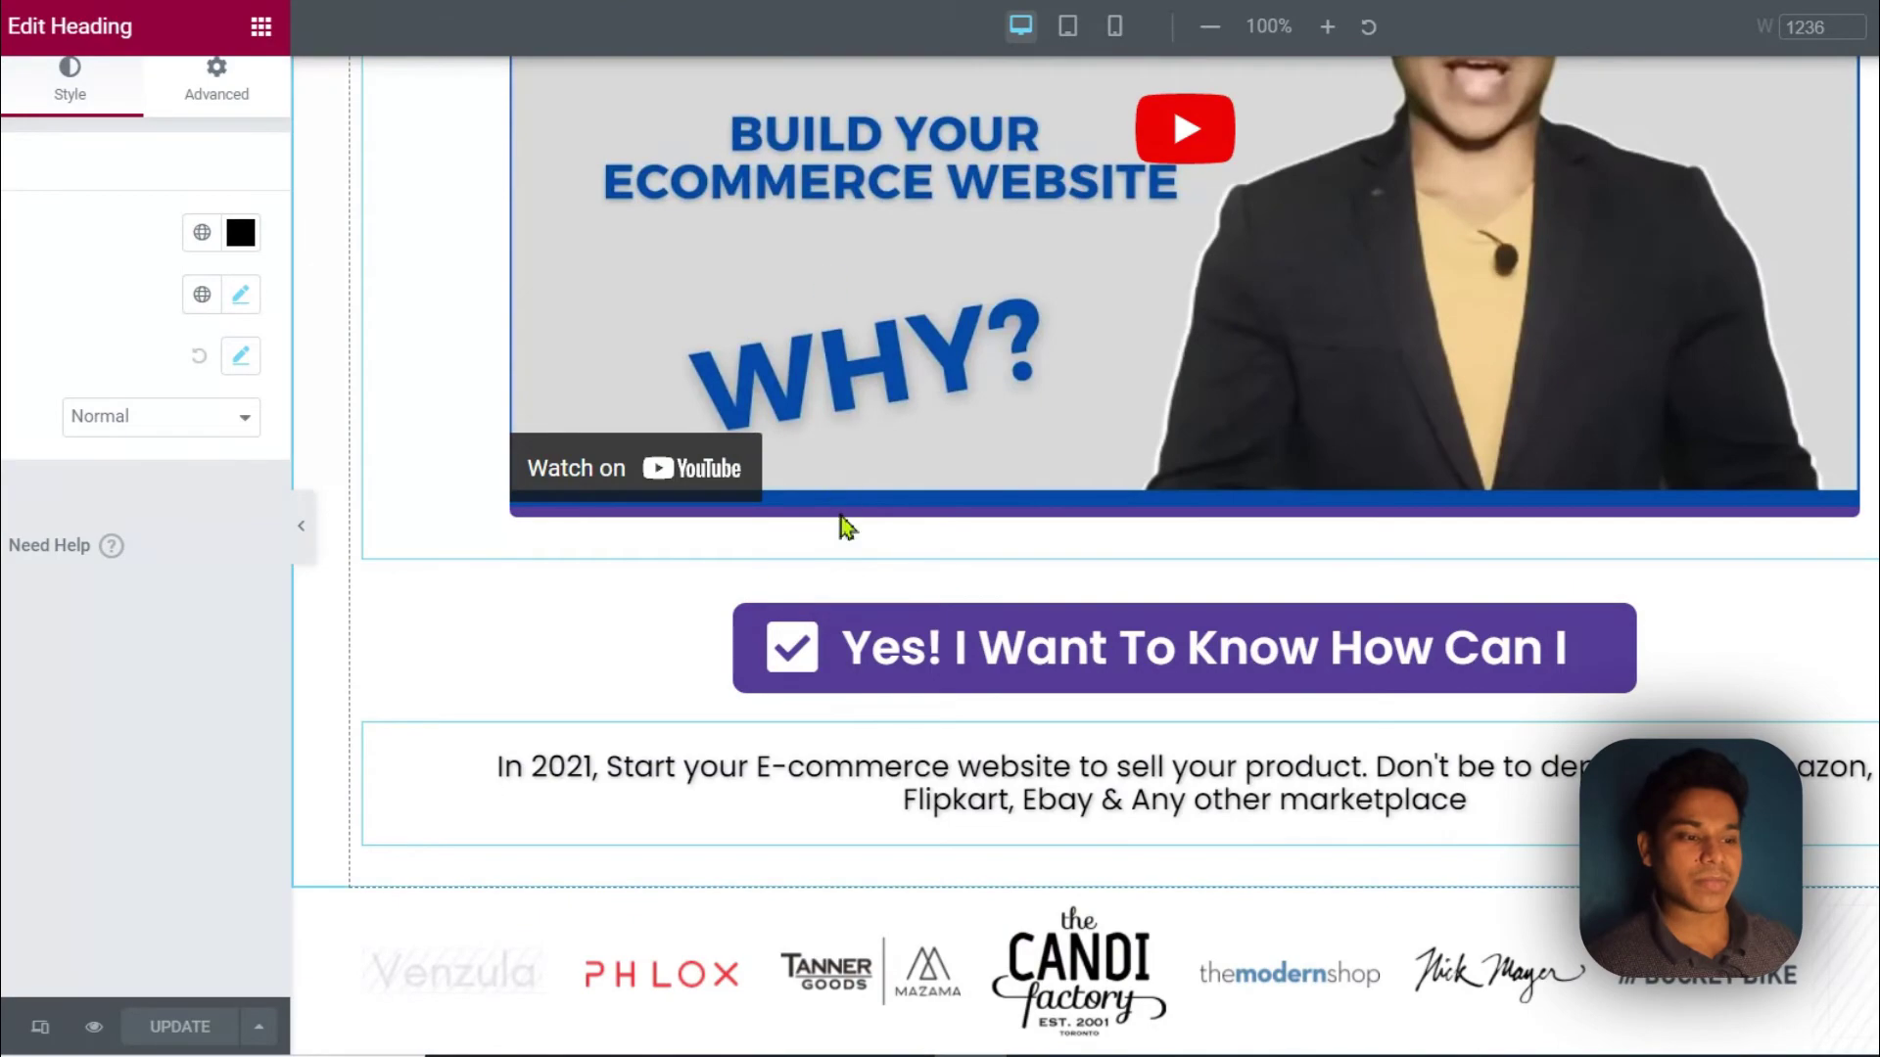
# Scroll the Elementor canvas between the ecommerce video embed and the brand logo strip.
pyautogui.scroll(5, 844, 529)
pyautogui.scroll(-6, 504, 614)
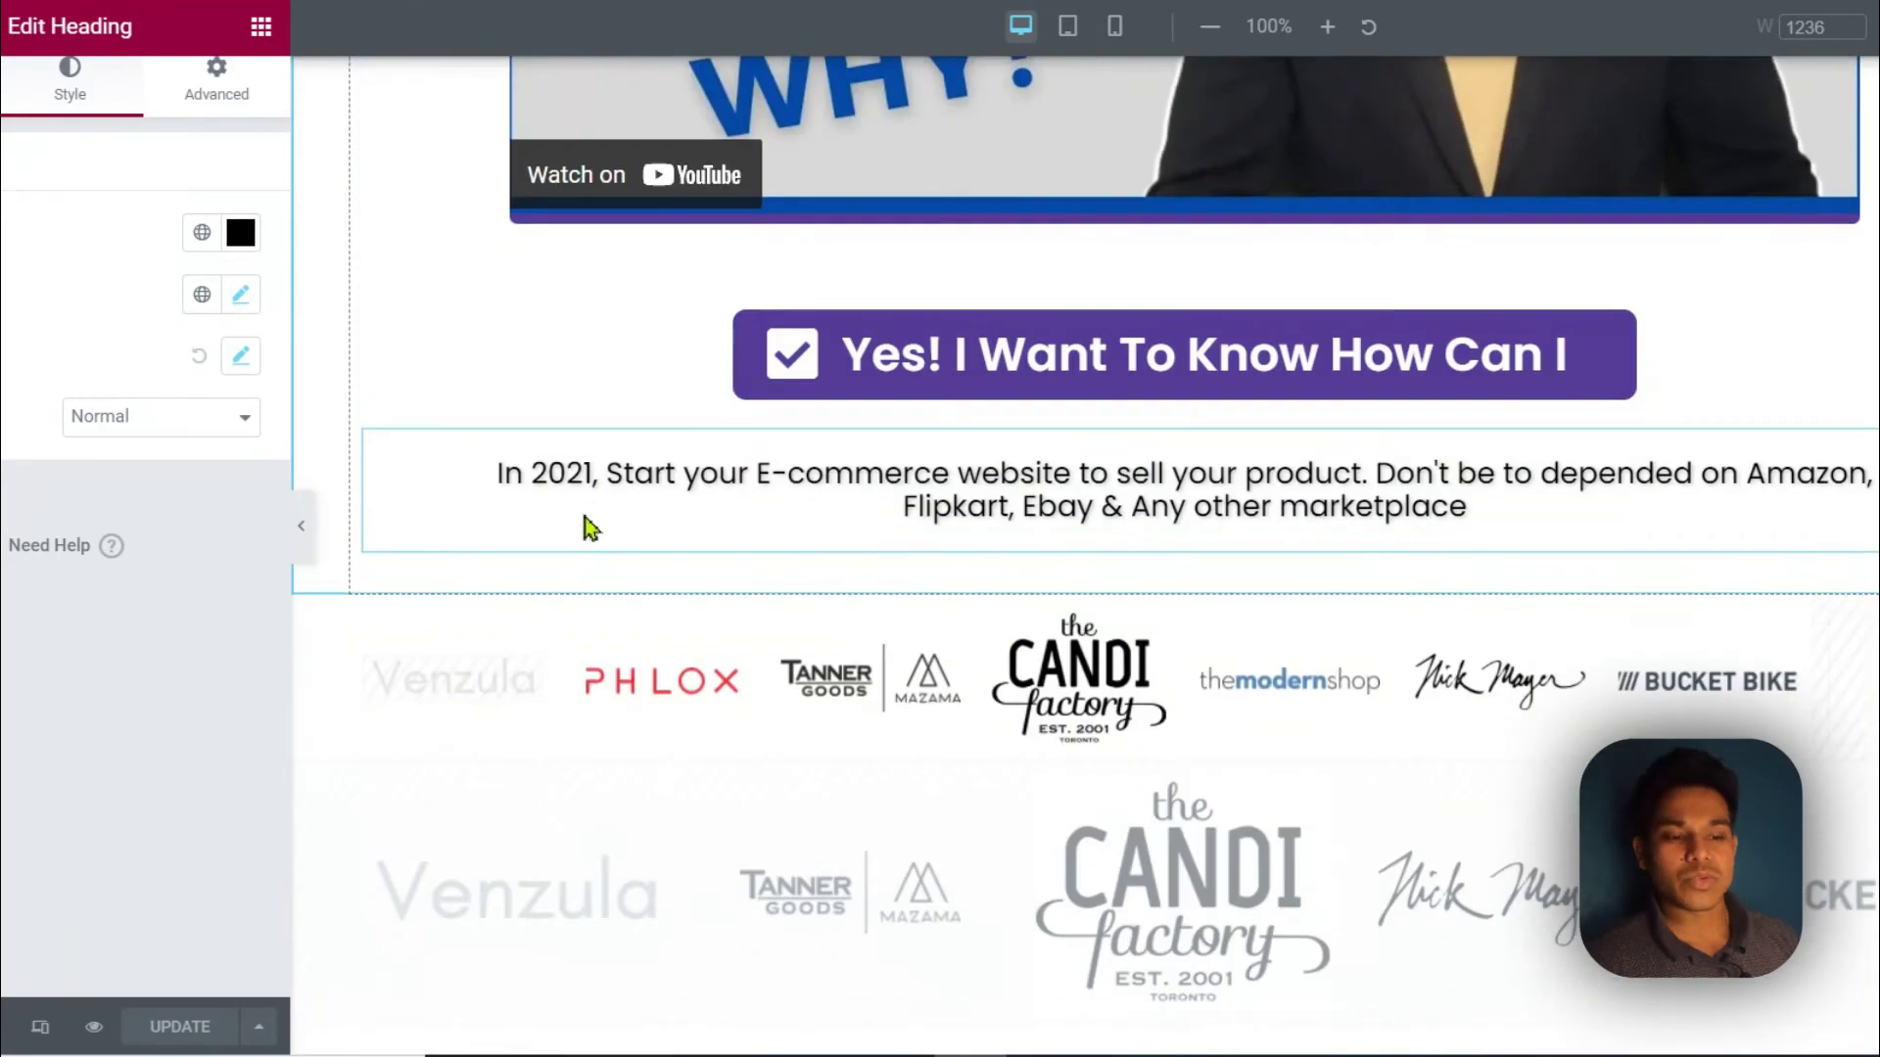
pyautogui.scroll(6, 599, 482)
pyautogui.scroll(-15, 621, 453)
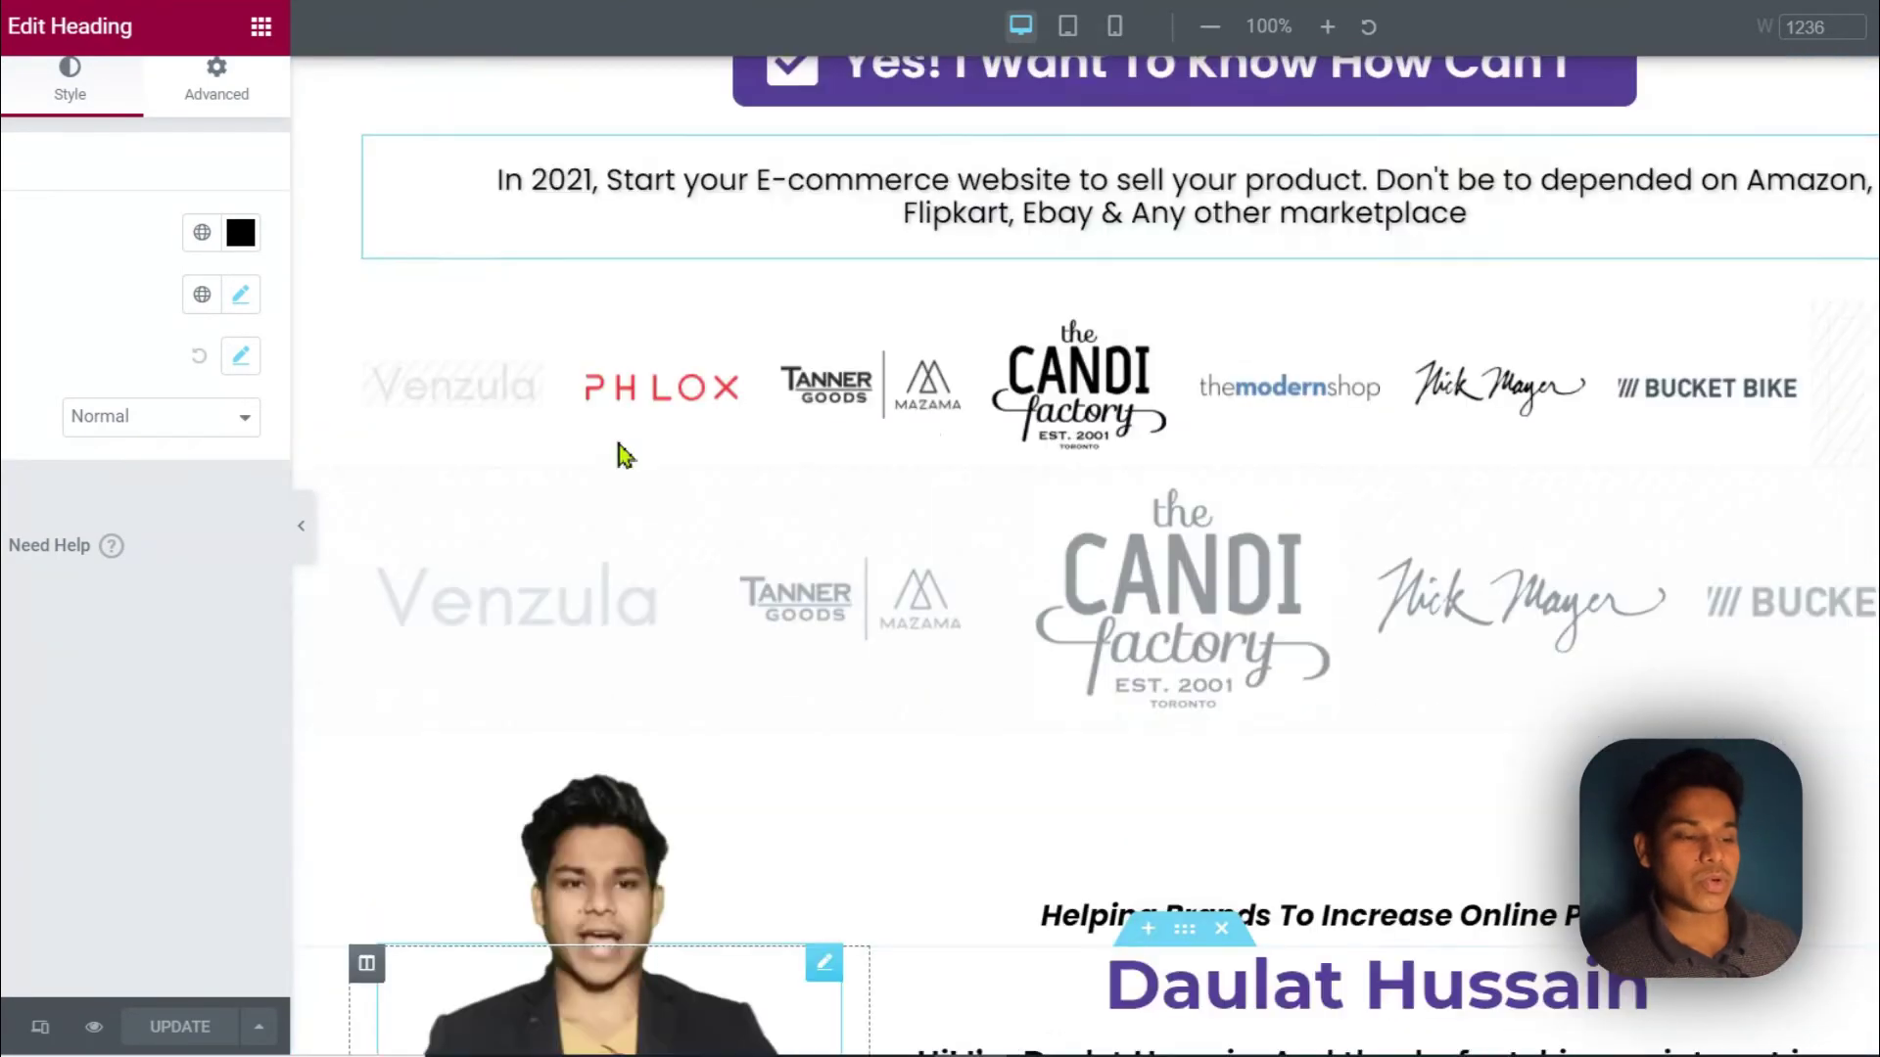
pyautogui.scroll(14, 721, 420)
pyautogui.scroll(3, 532, 484)
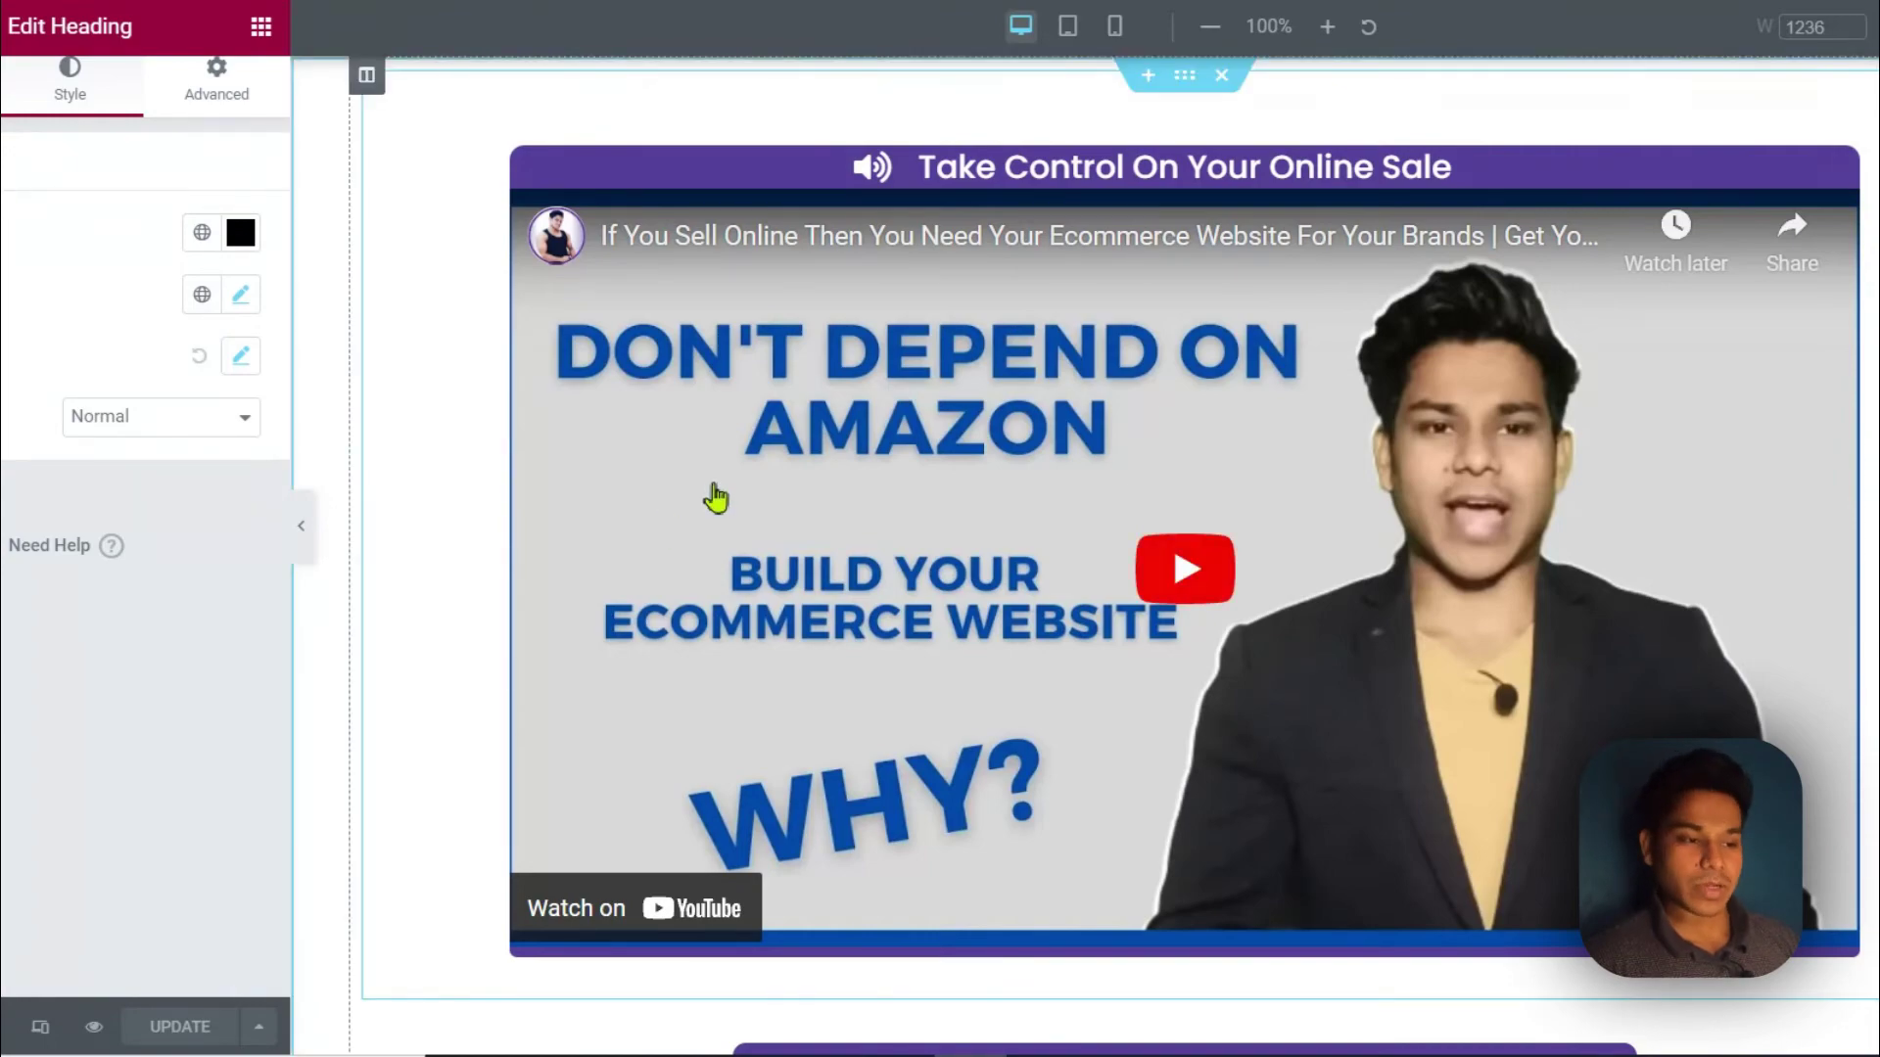
pyautogui.scroll(-9, 725, 480)
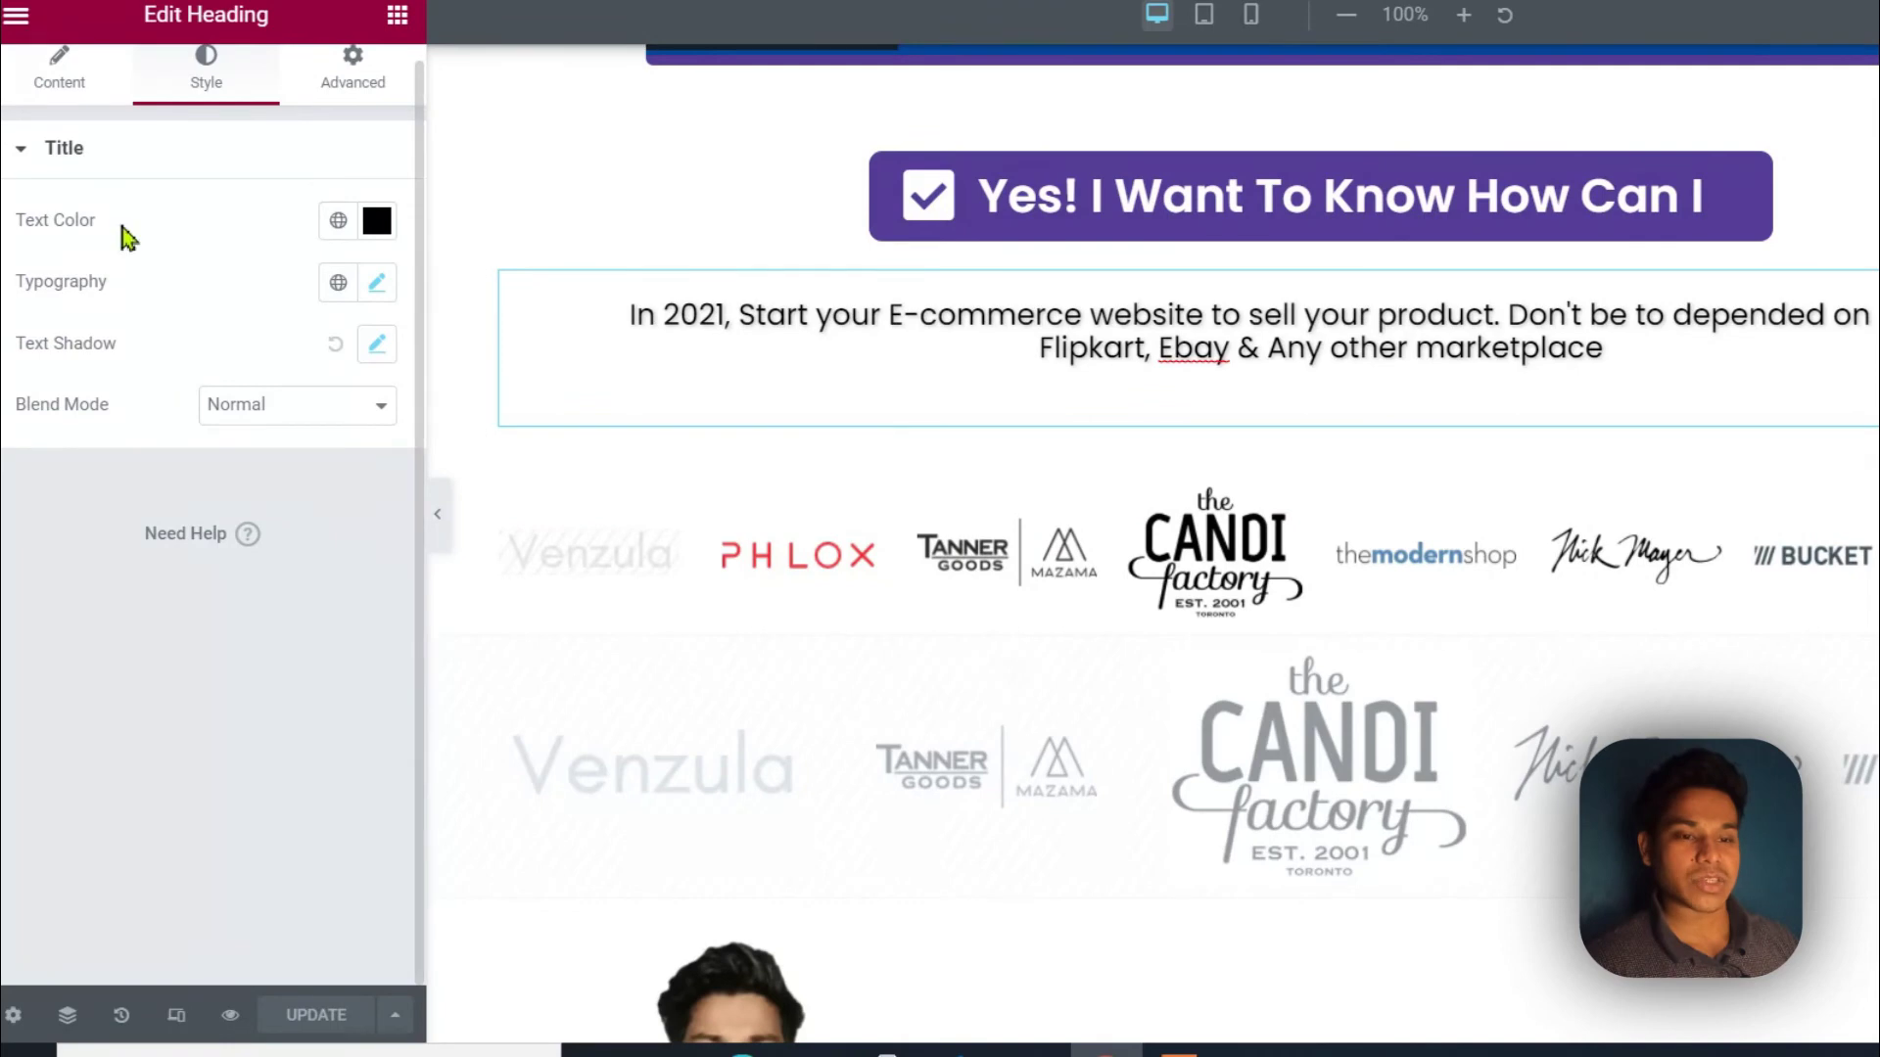
# Add and remove a stray line in the intro heading's Title, leaving its text unchanged.
pyautogui.click(53, 78)
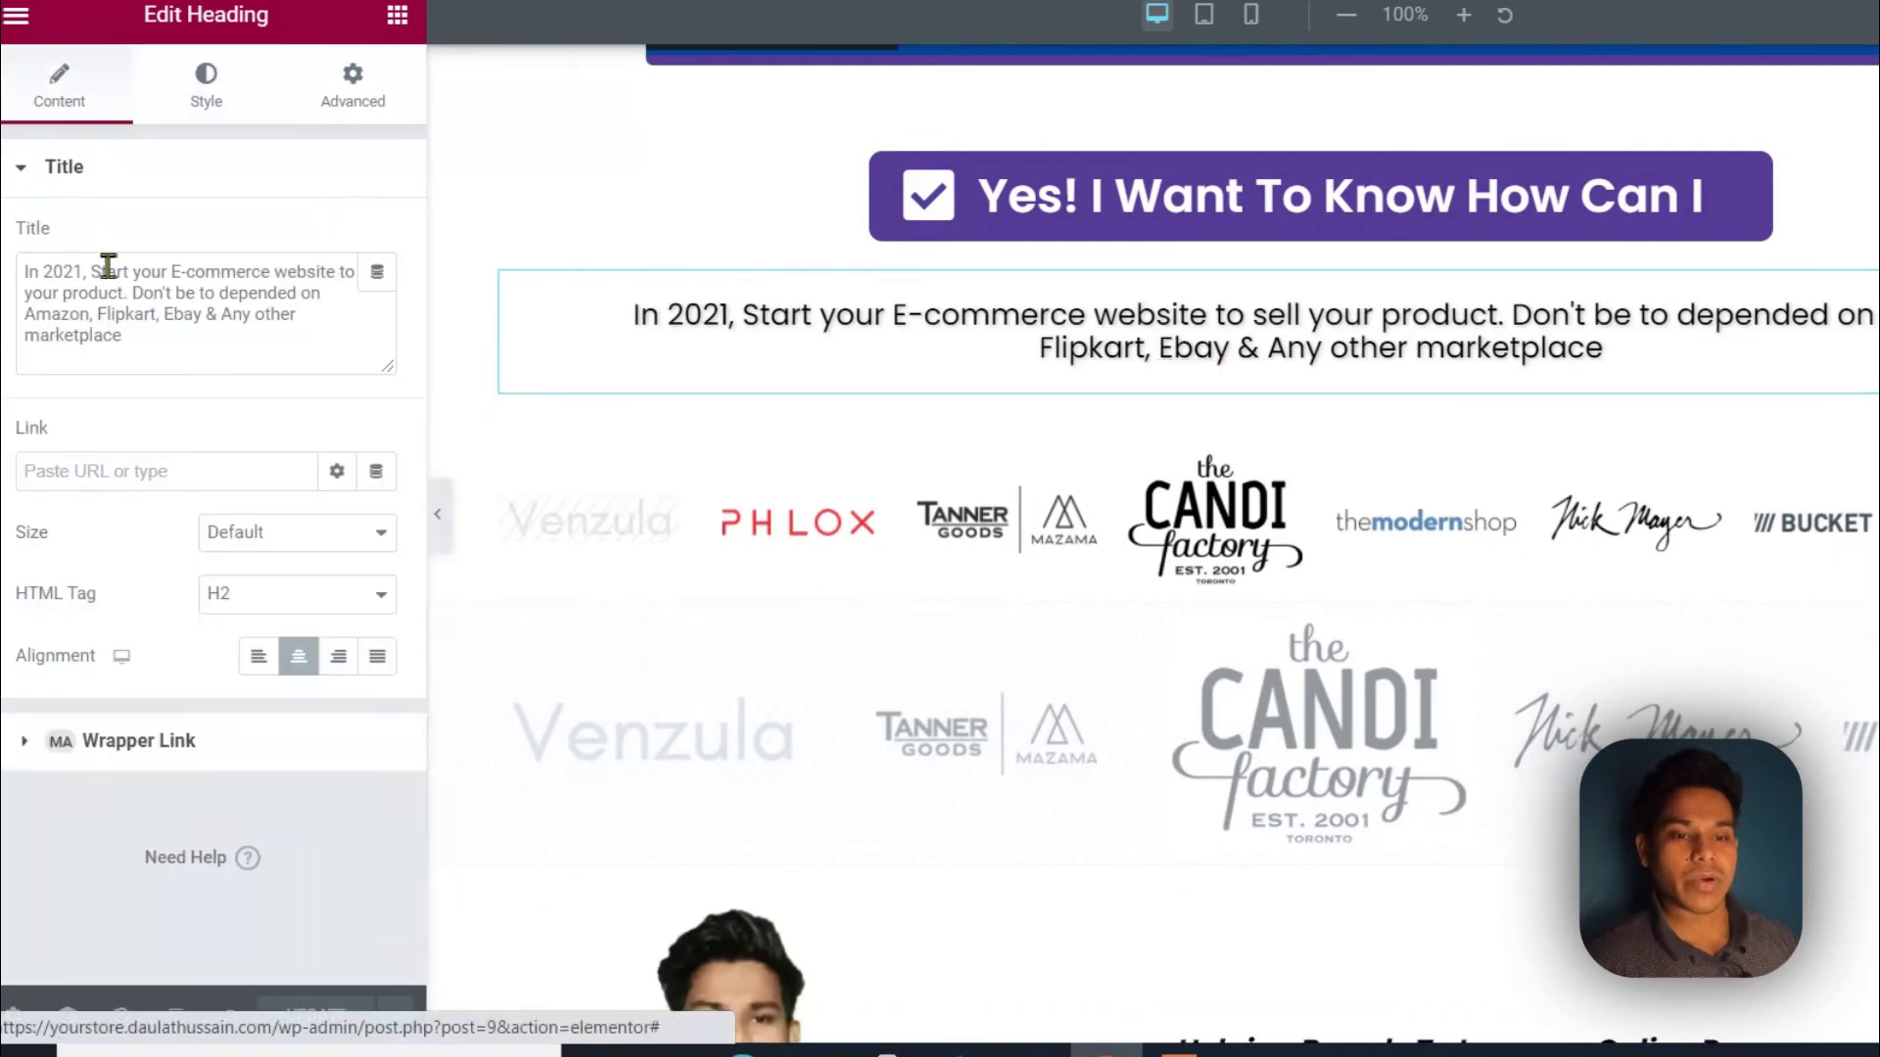
pyautogui.click(158, 354)
pyautogui.press('Return')
pyautogui.write('aa')
pyautogui.press('BackSpace')
pyautogui.press('BackSpace')
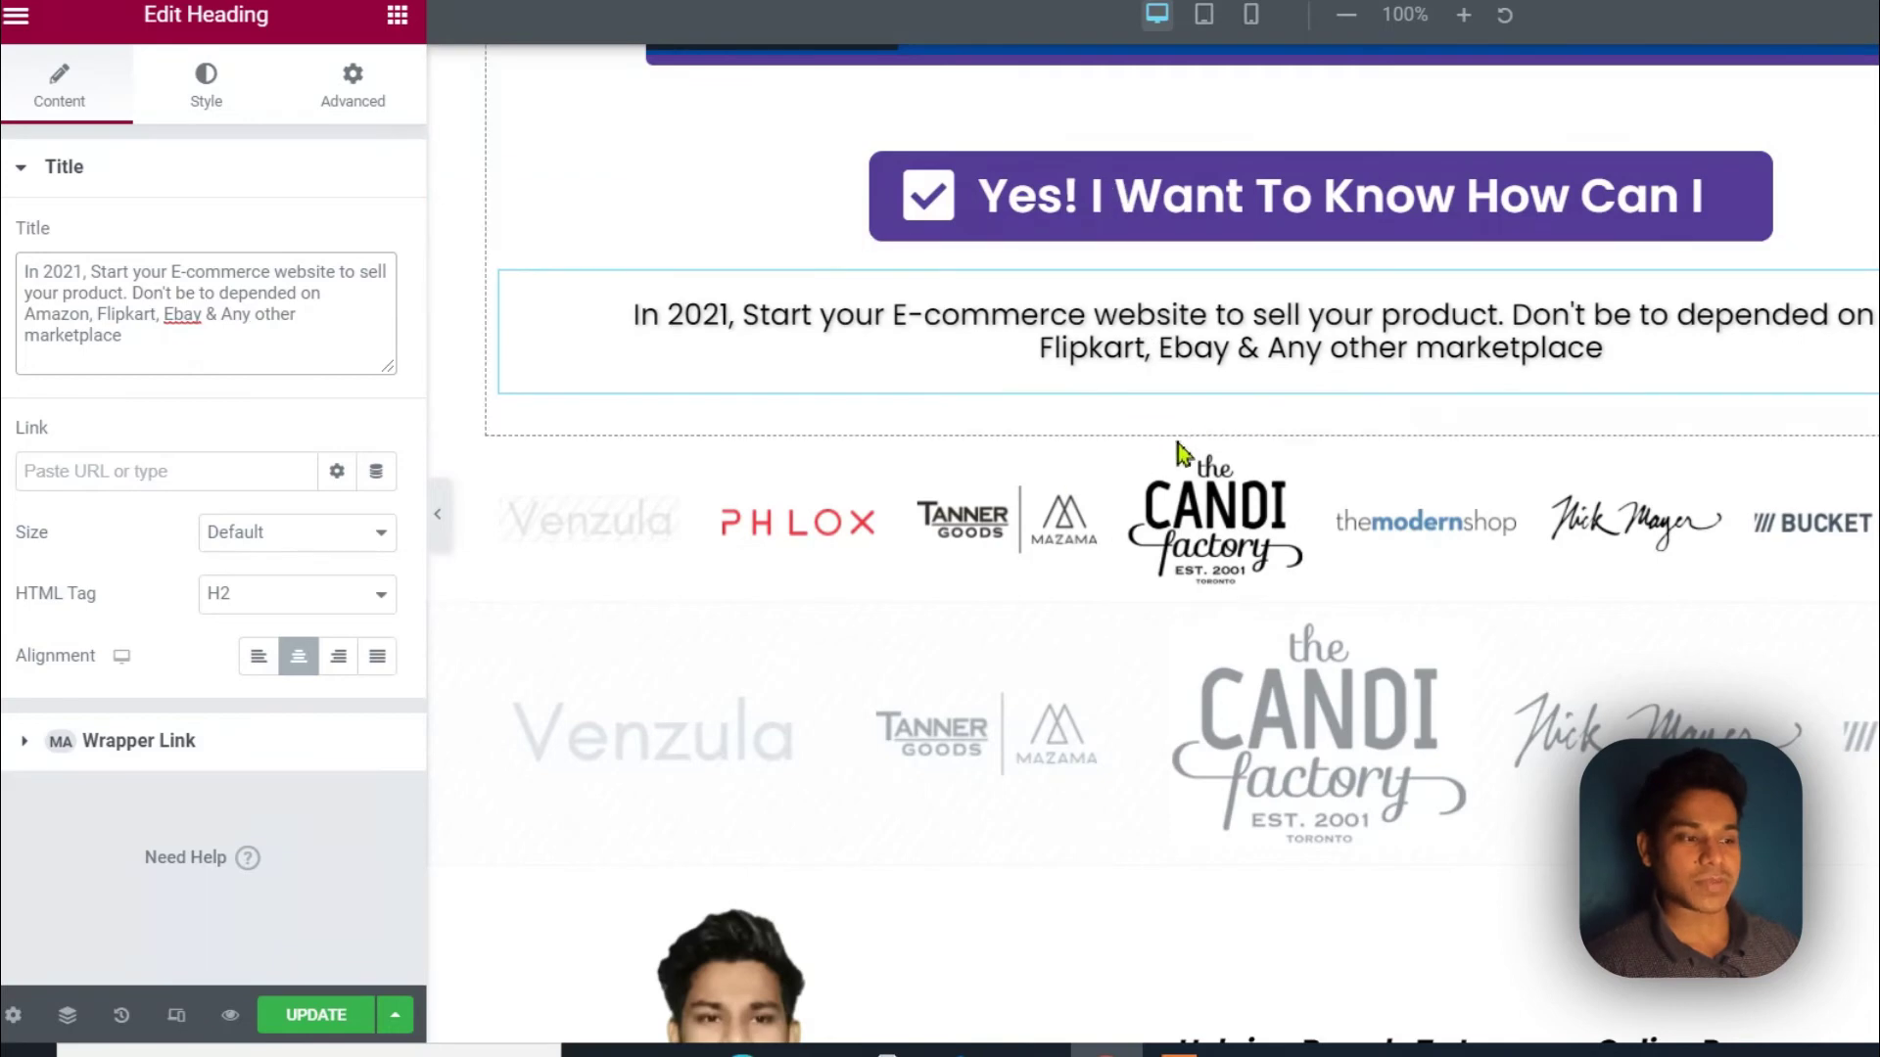
# Save the page with UPDATE and switch the preview to tablet width.
pyautogui.click(315, 1015)
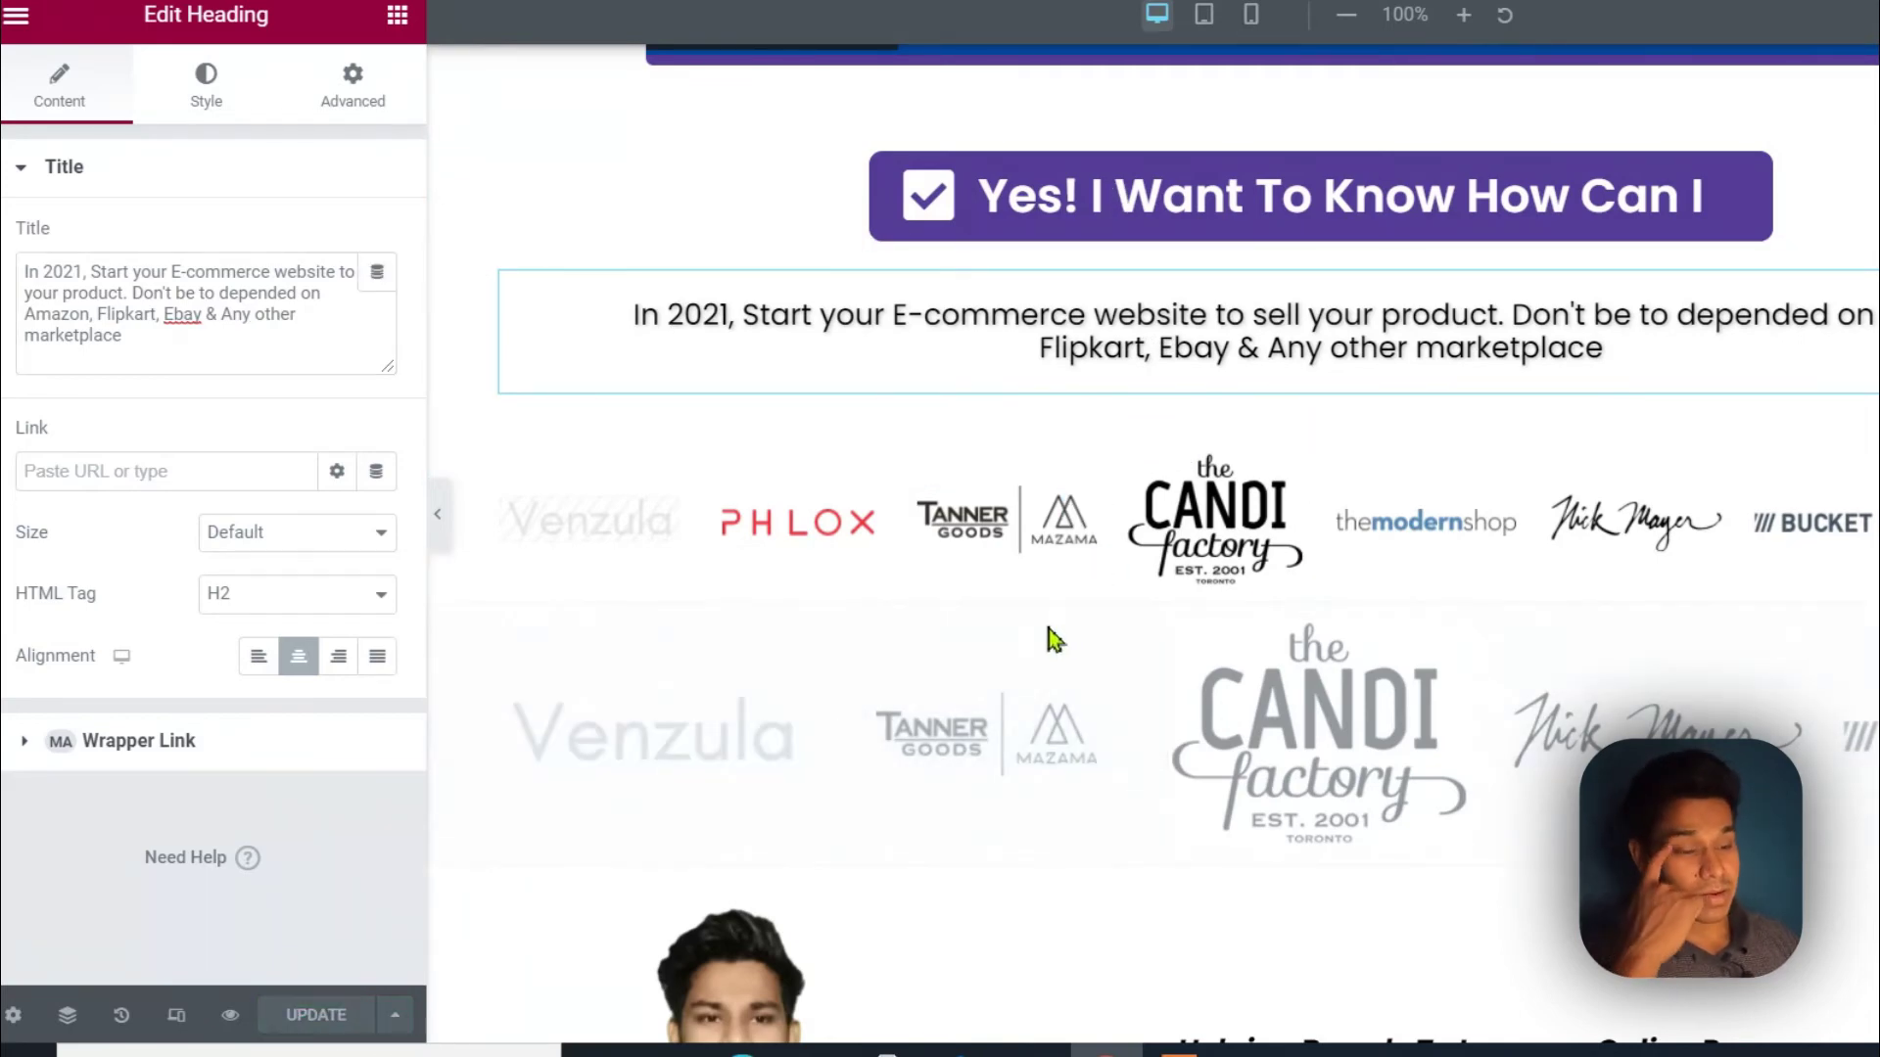
pyautogui.scroll(-3, 1053, 632)
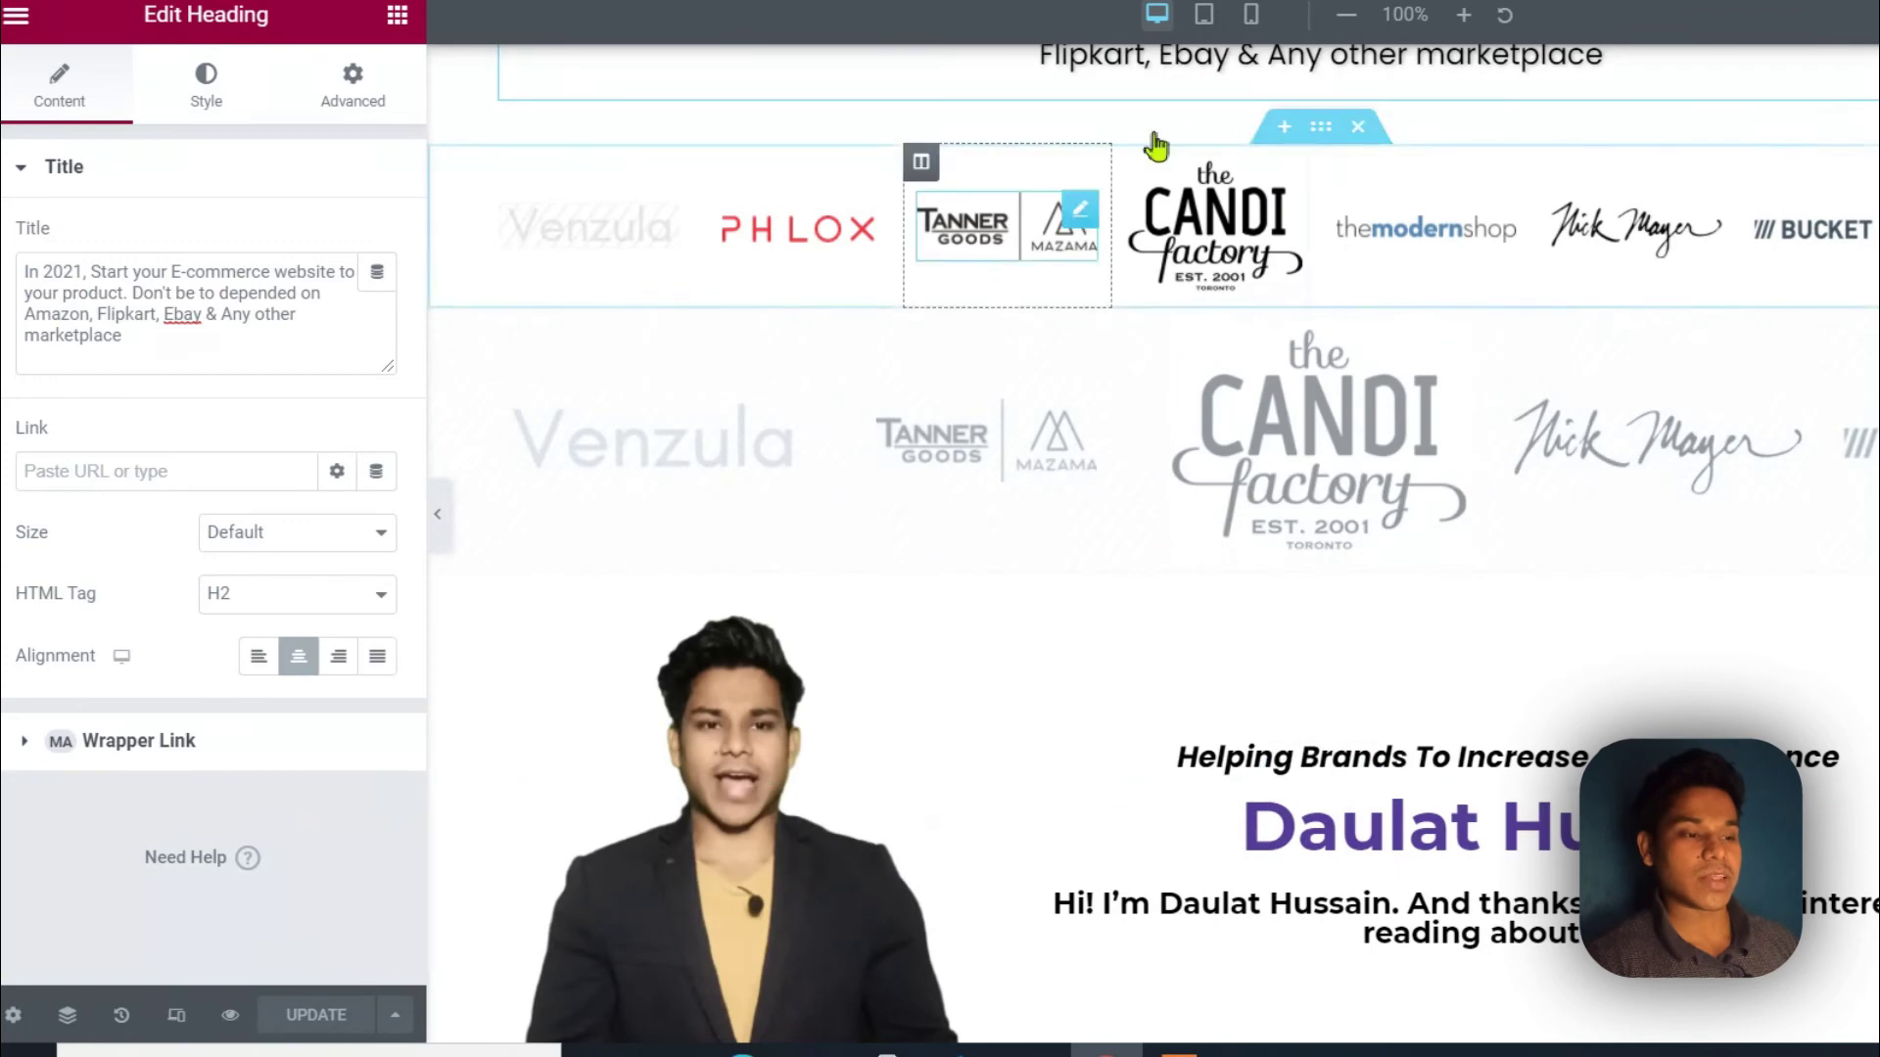
pyautogui.click(1203, 14)
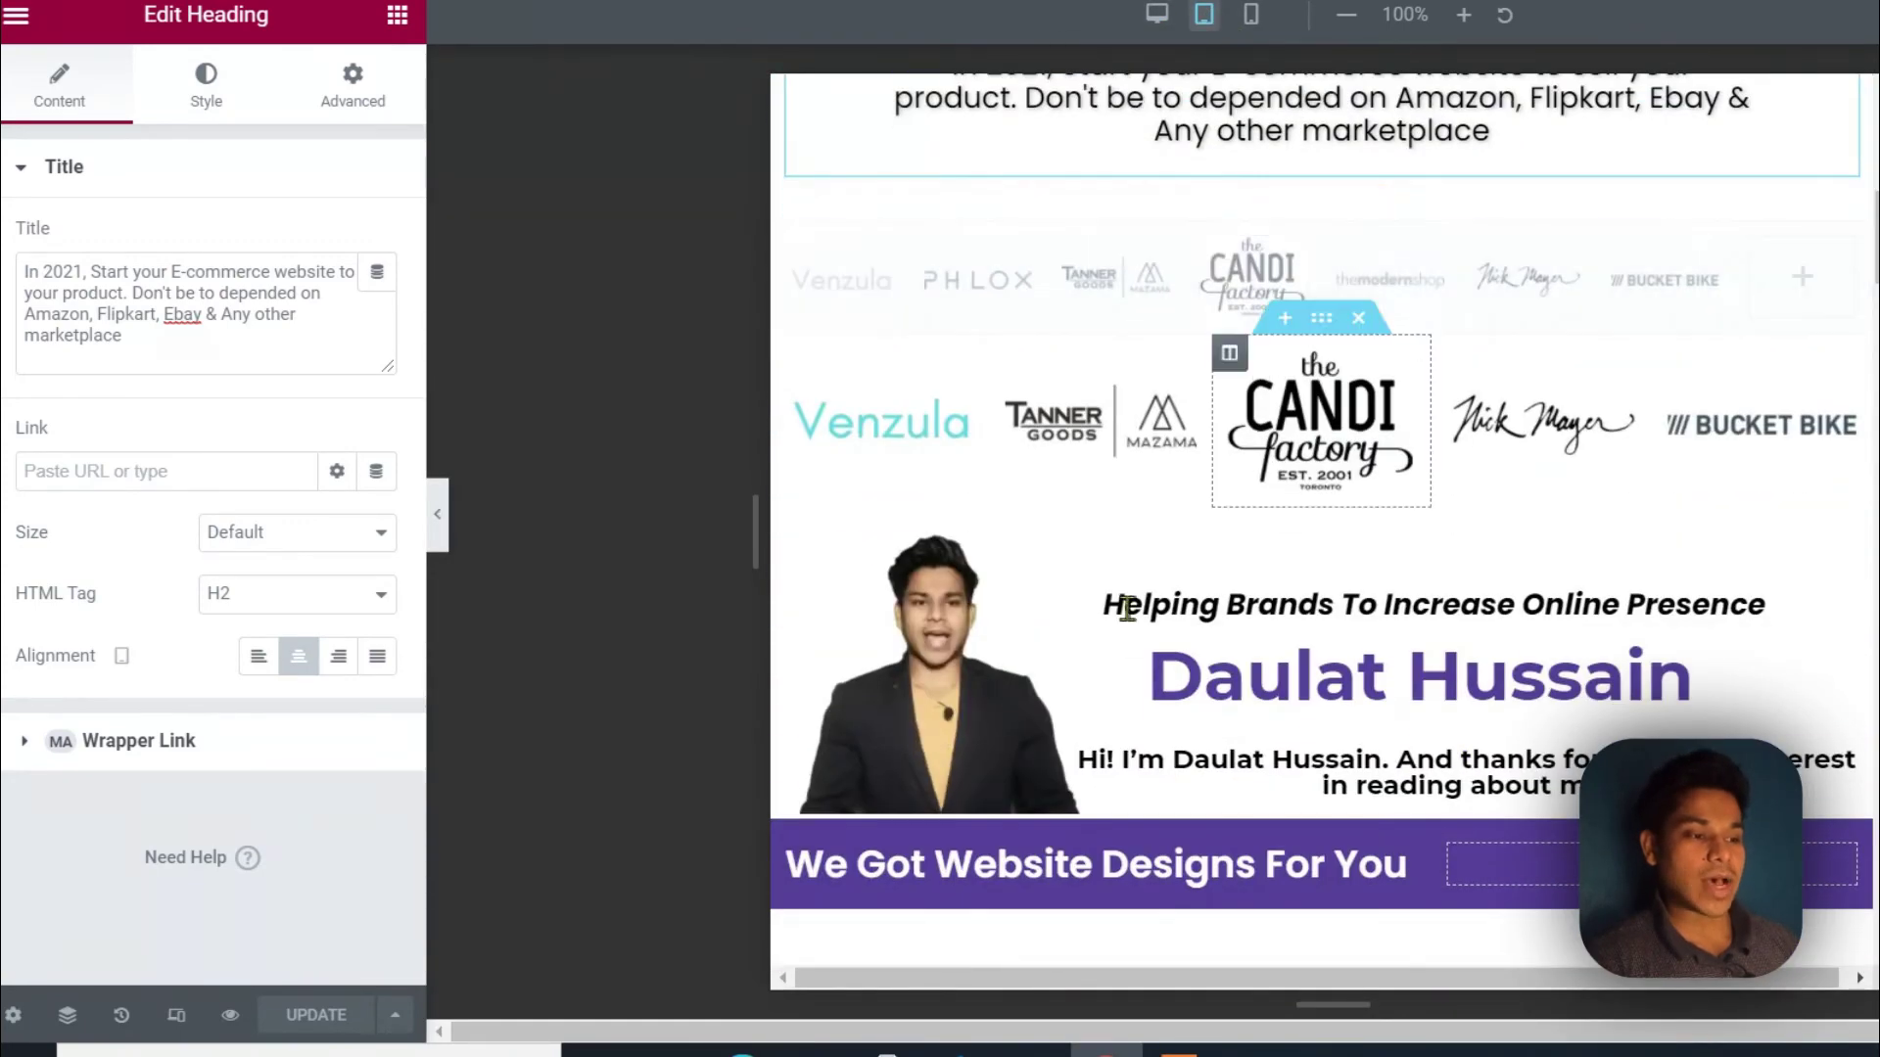
# Preview the landing page at mobile width and scroll through it.
pyautogui.click(1251, 14)
pyautogui.scroll(-4, 1371, 274)
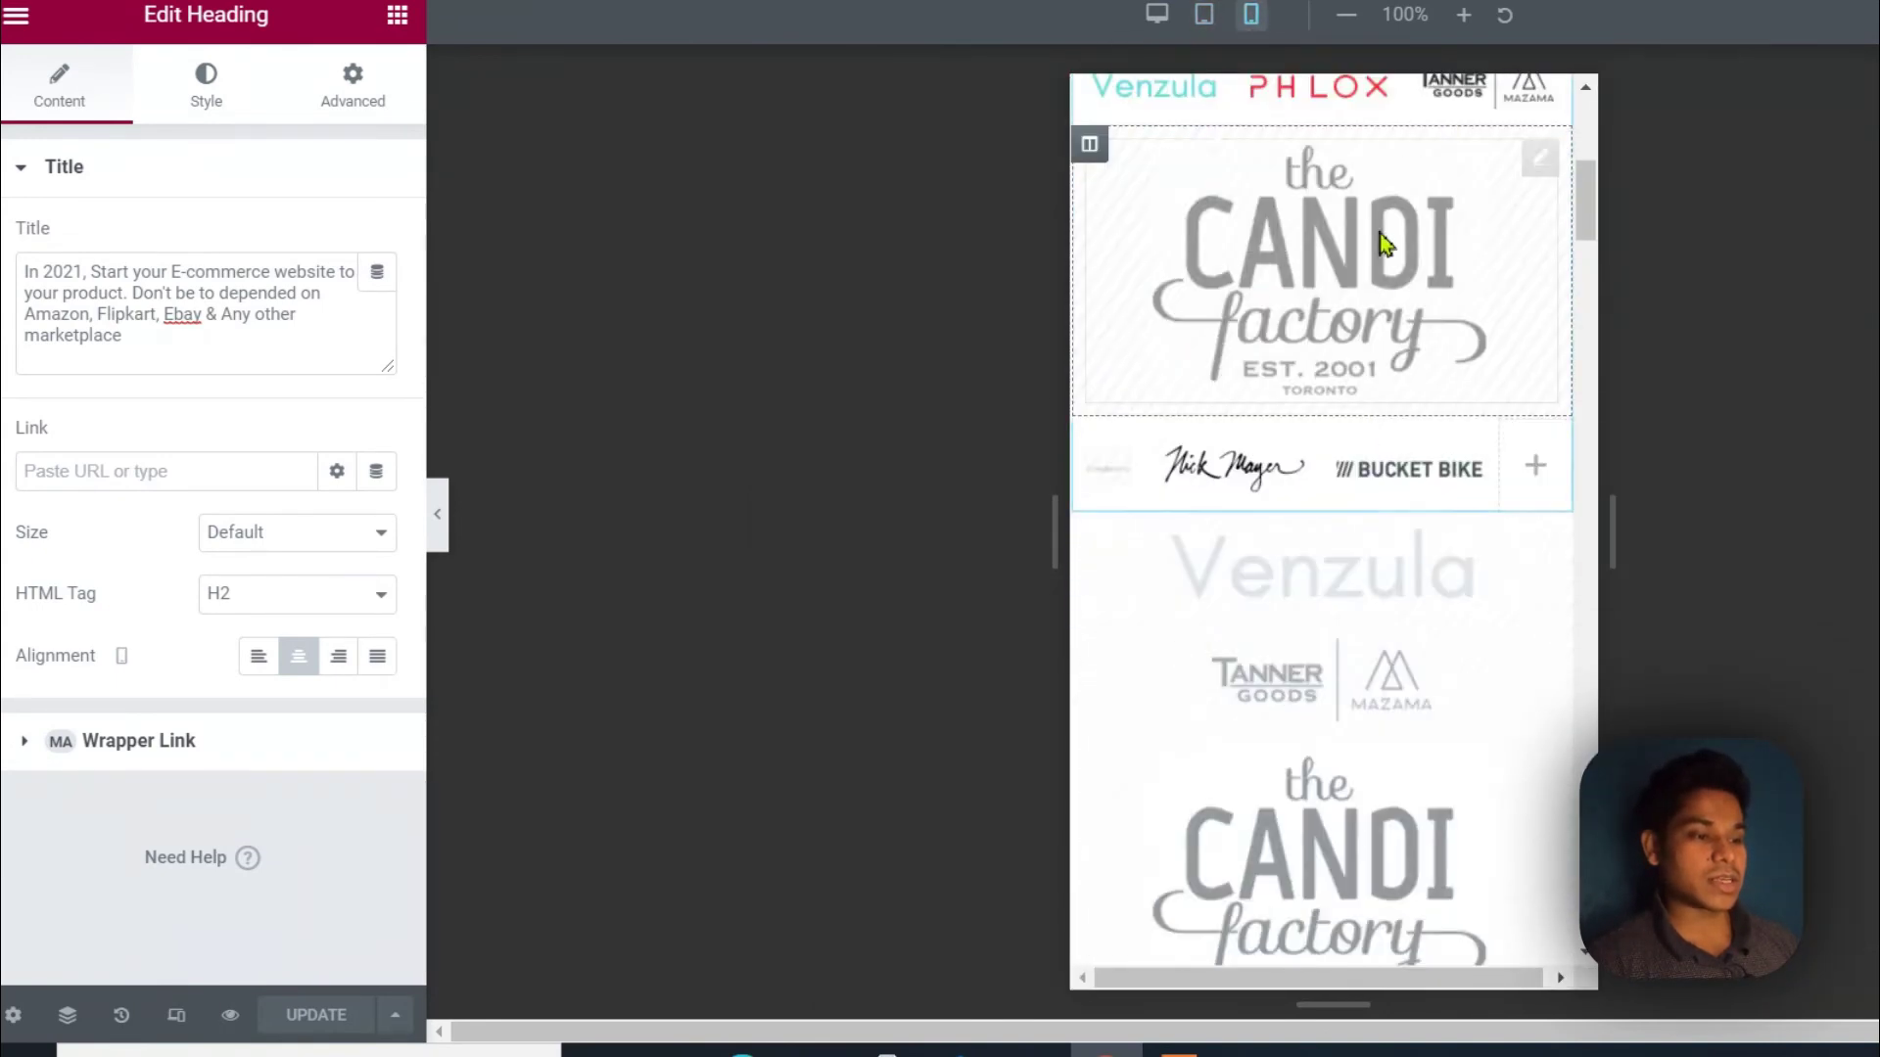
pyautogui.scroll(-1, 1426, 365)
pyautogui.scroll(5, 1455, 372)
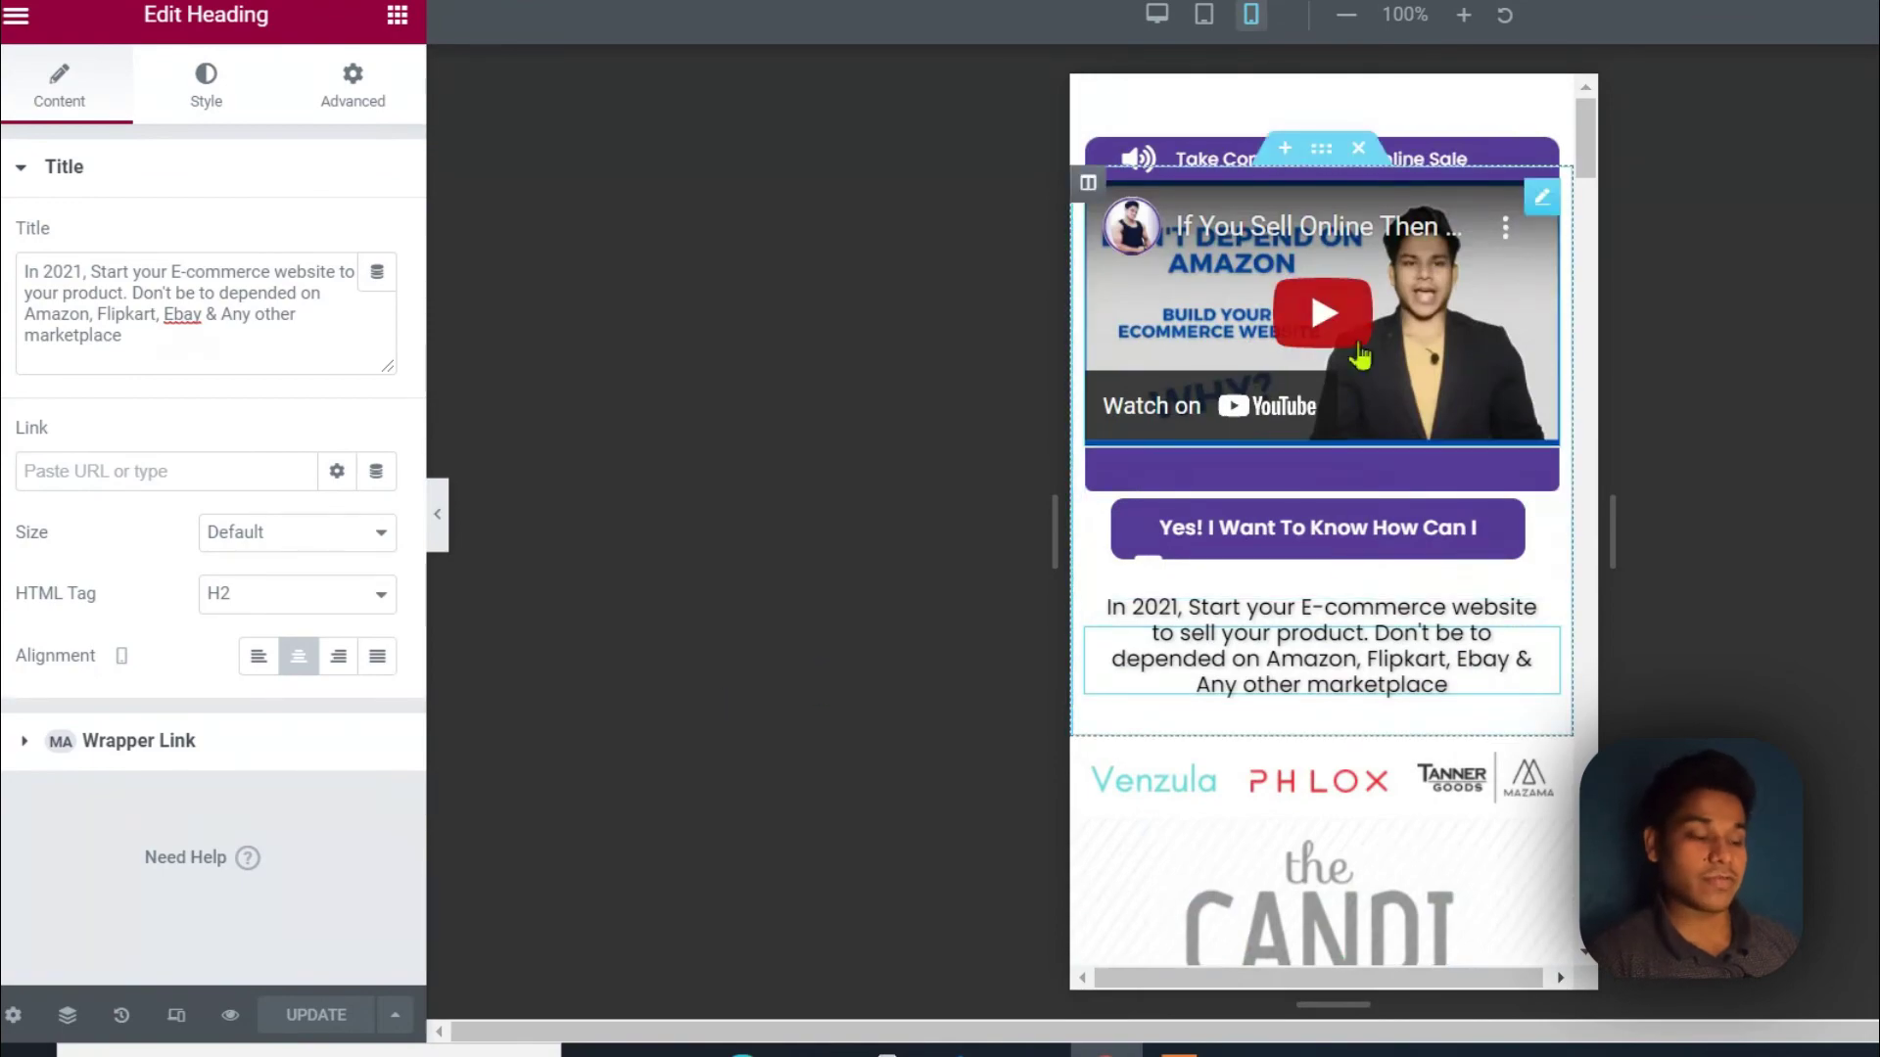
# Return to desktop width and test-play, then pause, the embedded YouTube video.
pyautogui.click(1157, 14)
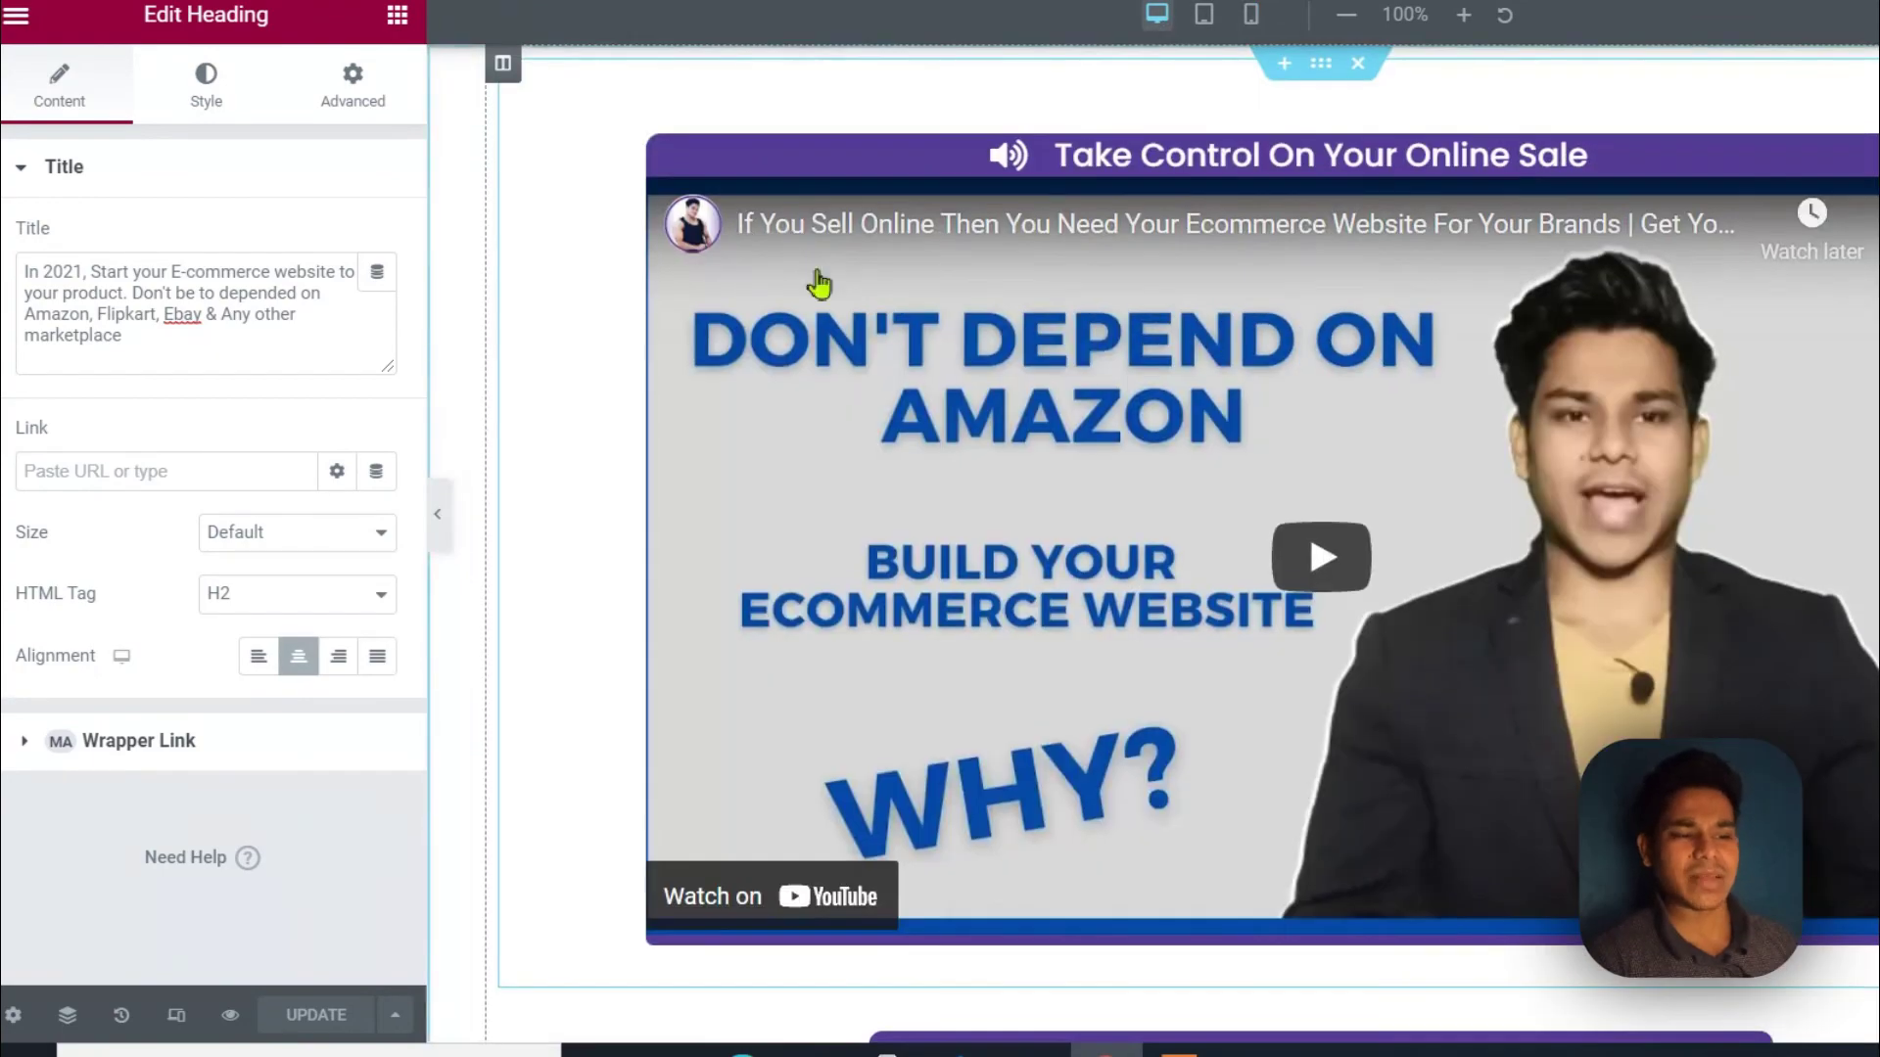
pyautogui.scroll(-6, 995, 361)
pyautogui.scroll(5, 996, 362)
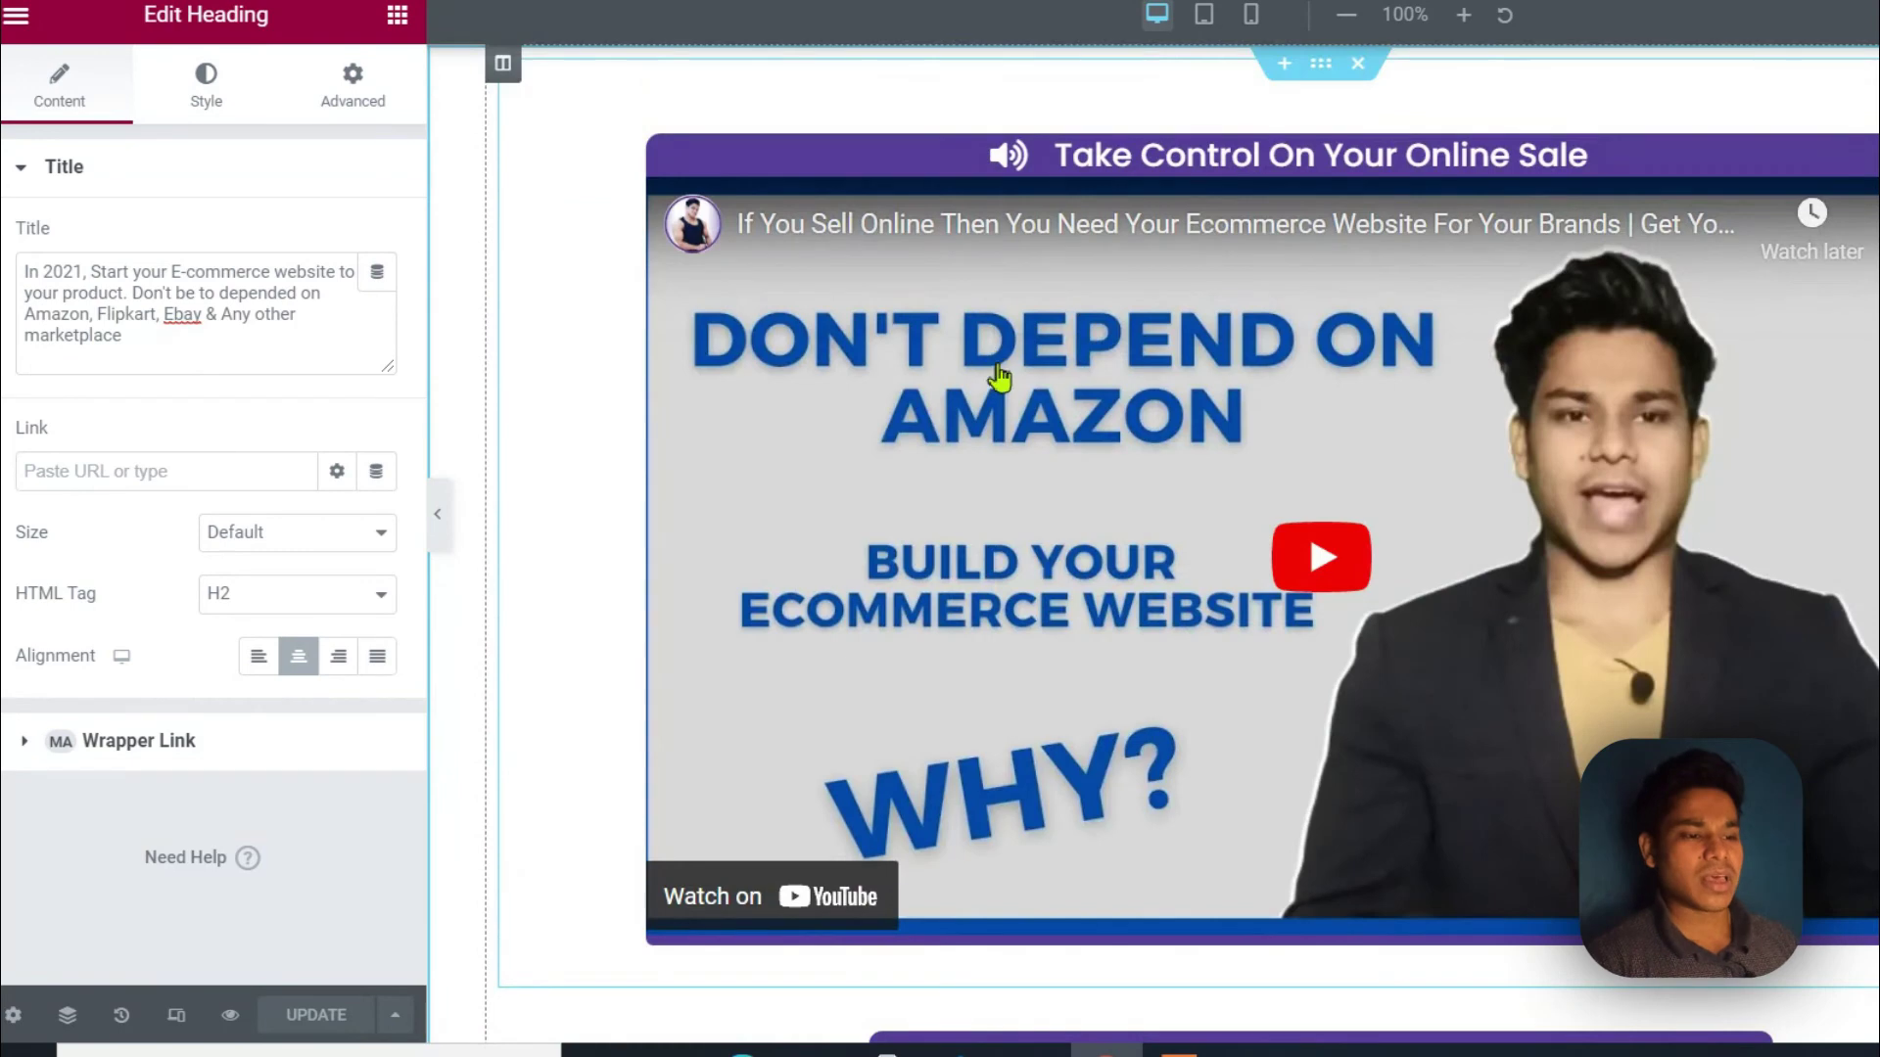
pyautogui.click(998, 369)
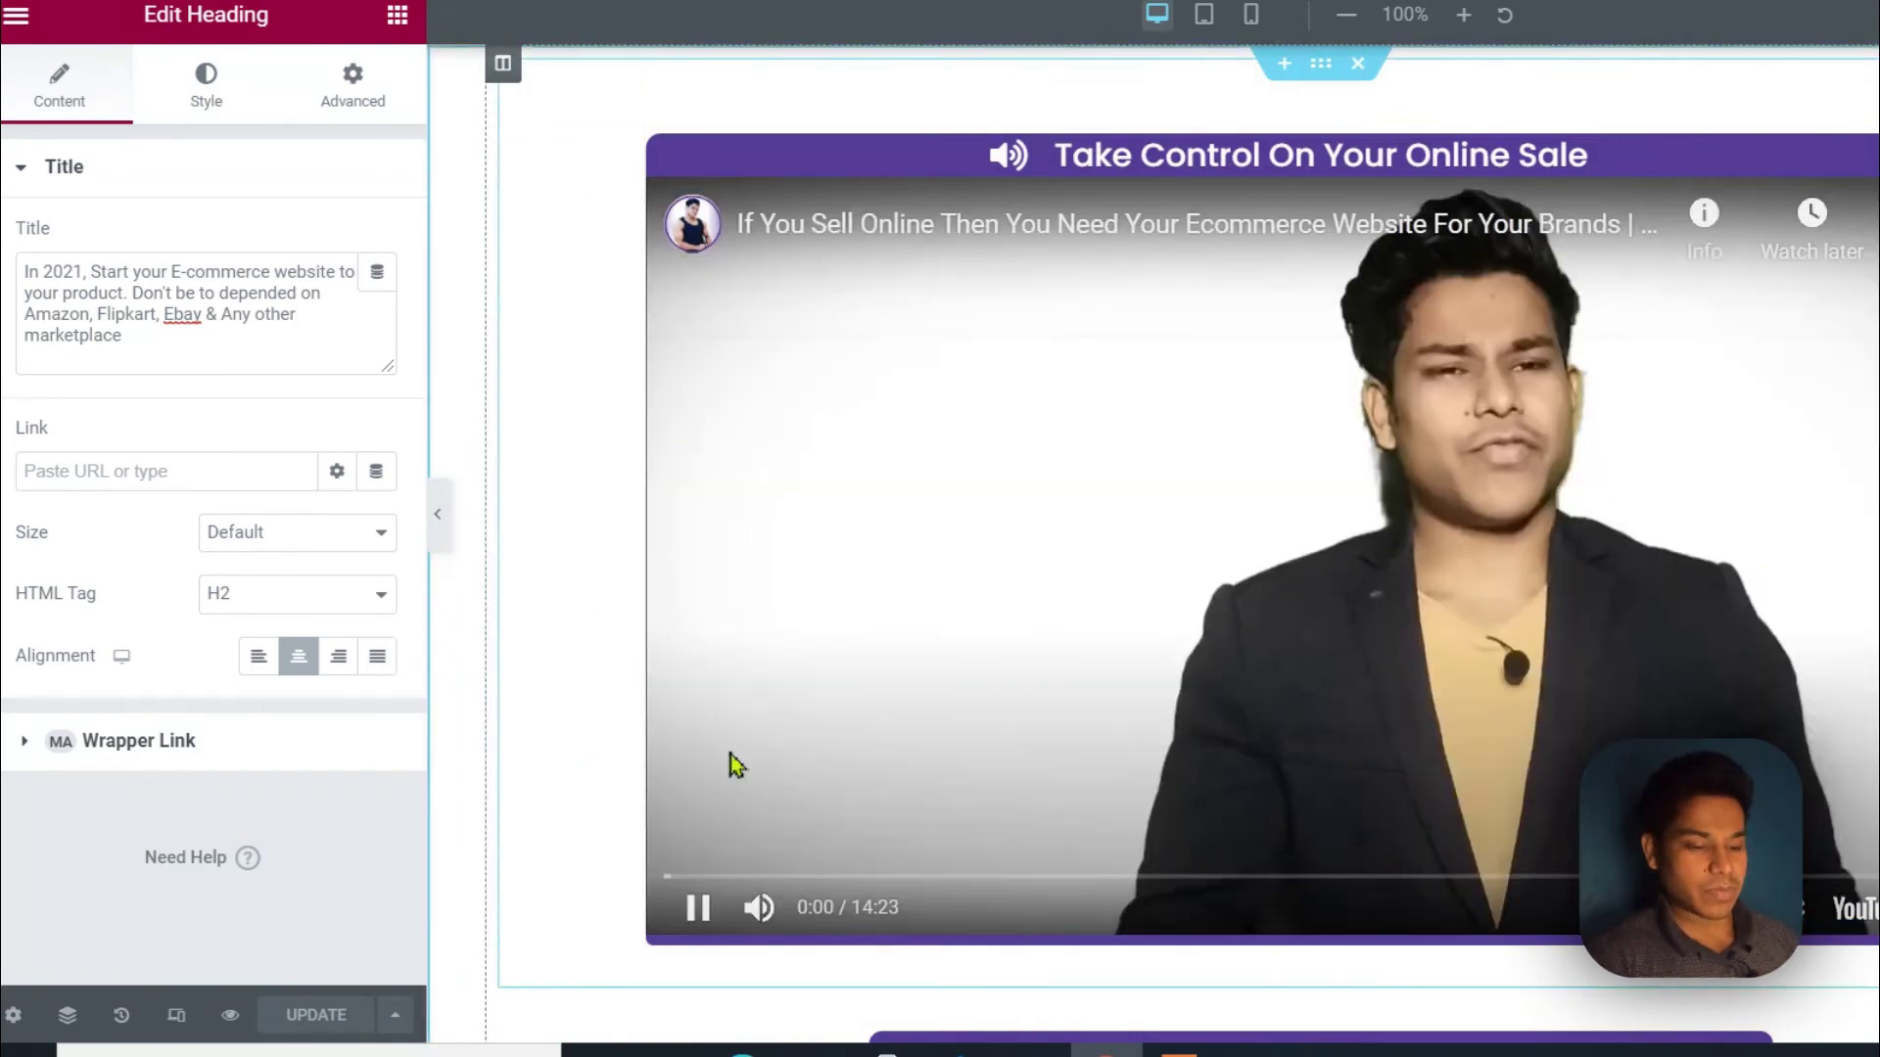
pyautogui.click(729, 756)
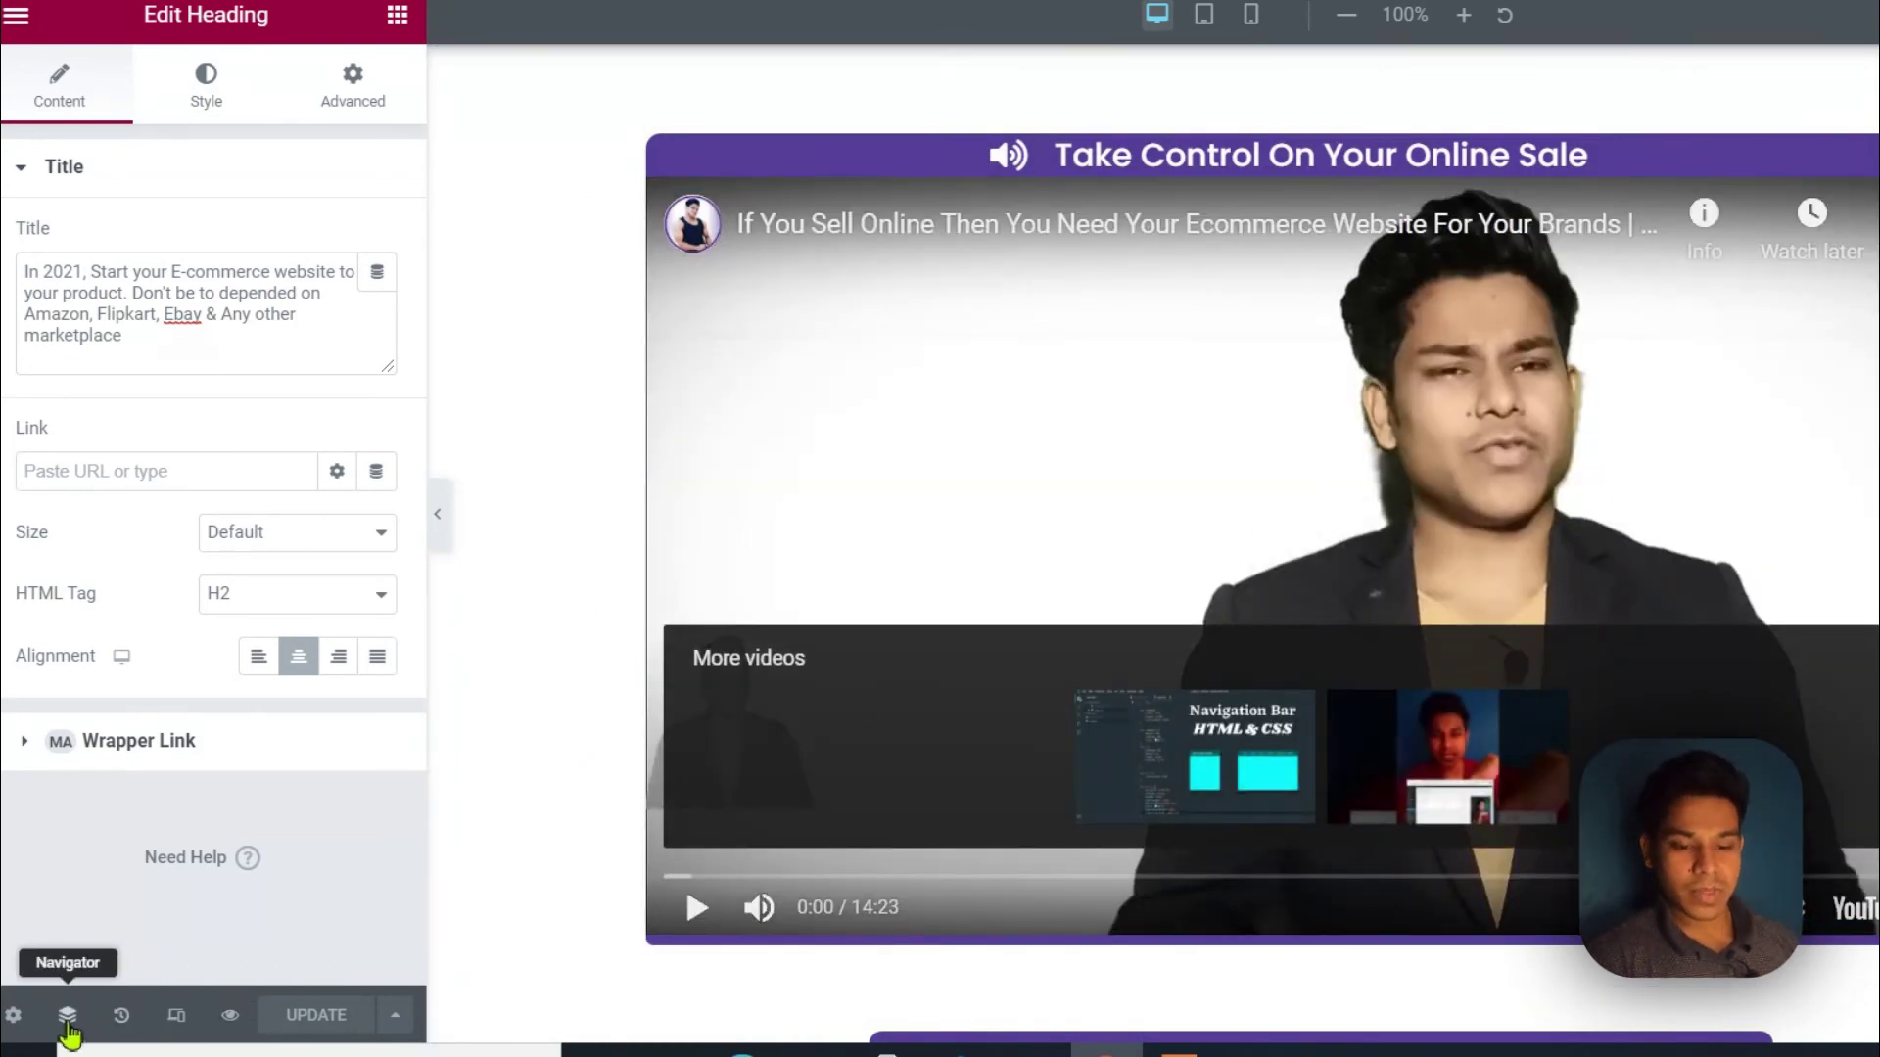
# Open the Edit Video settings of the embedded YouTube ecommerce video widget.
pyautogui.scroll(-15, 1614, 484)
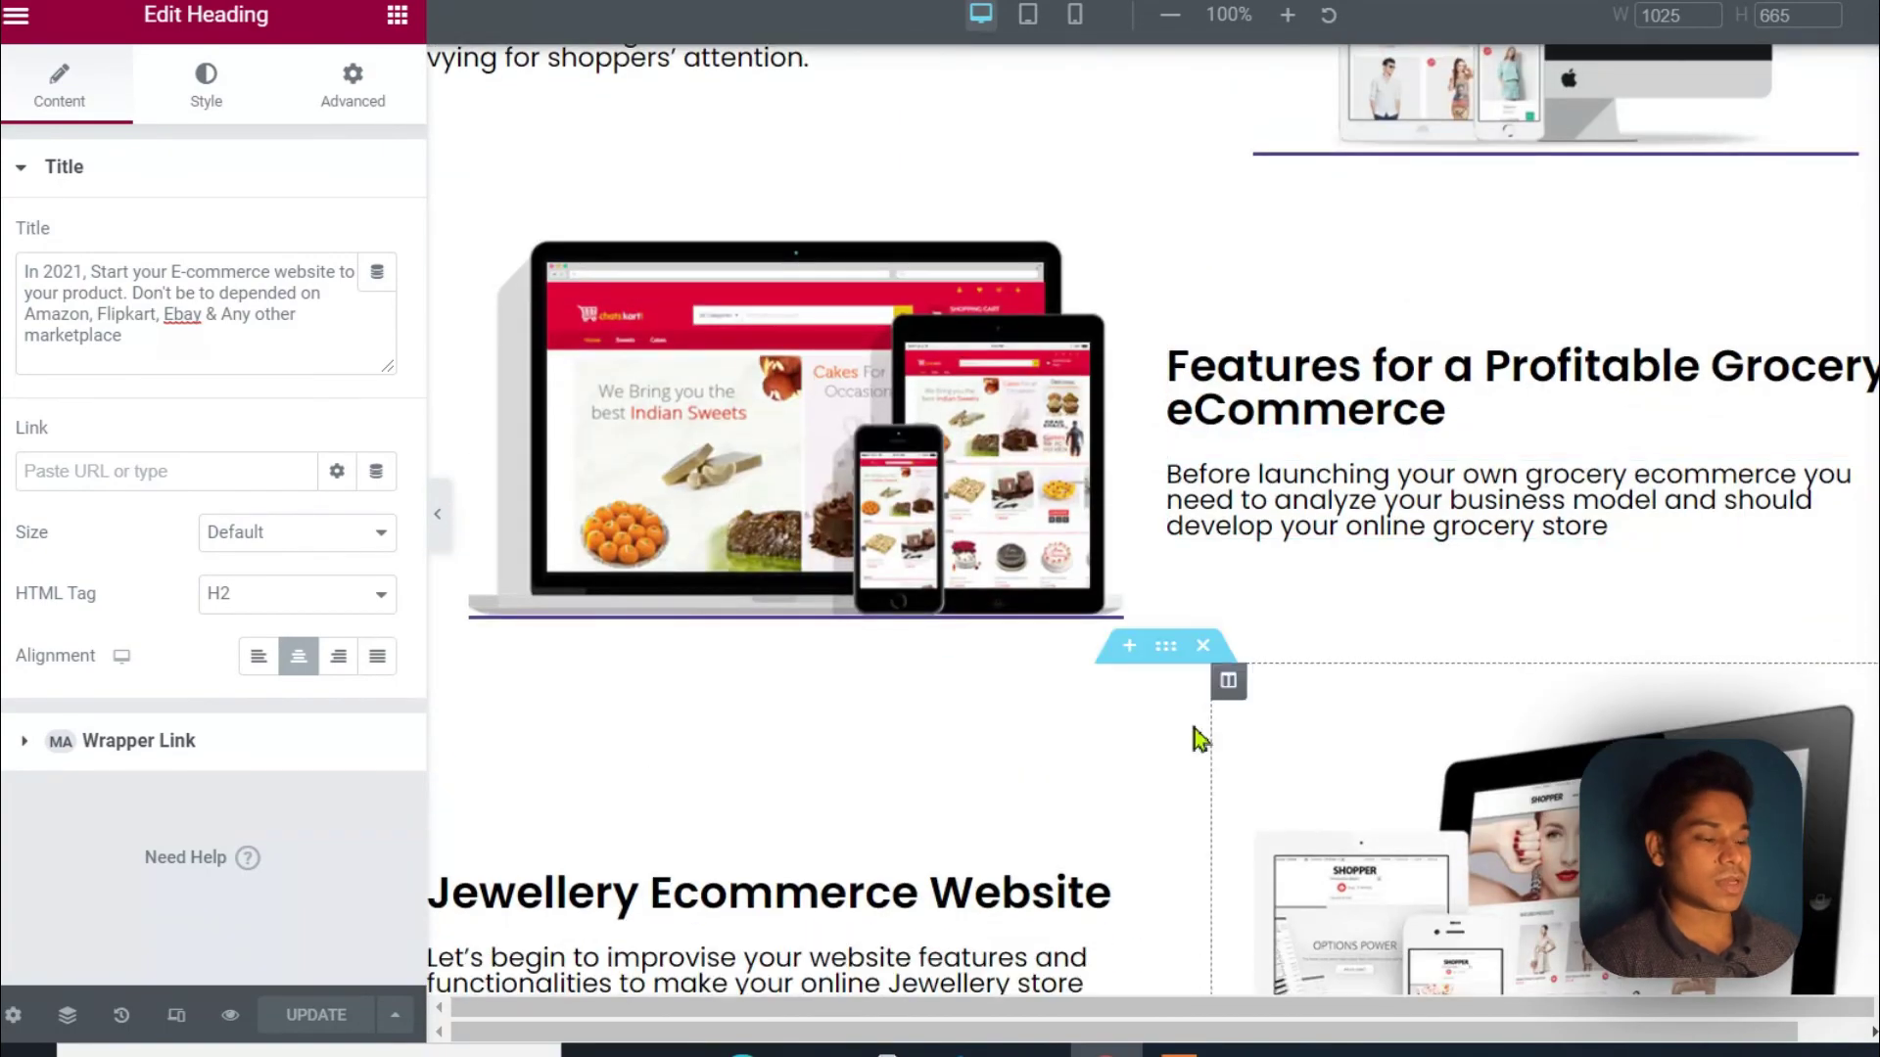
pyautogui.scroll(-5, 1497, 621)
pyautogui.scroll(18, 1055, 509)
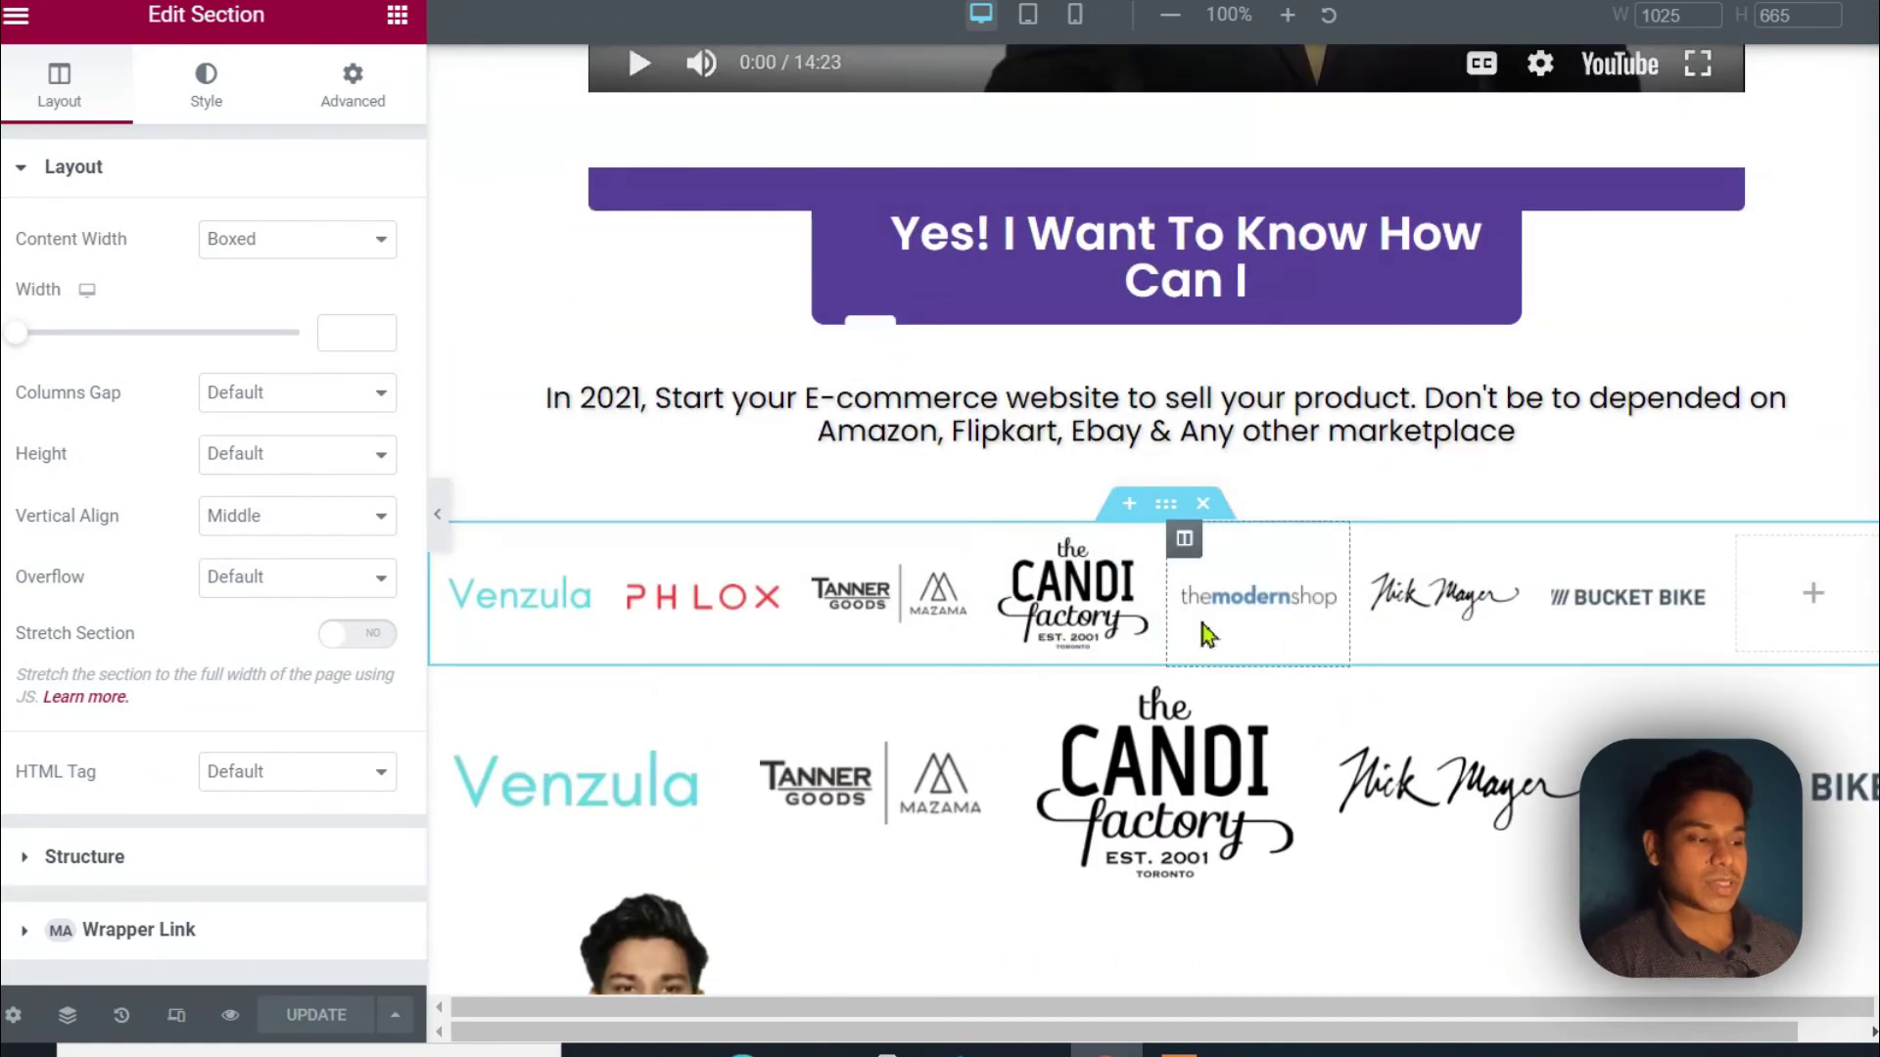
pyautogui.scroll(6, 1188, 520)
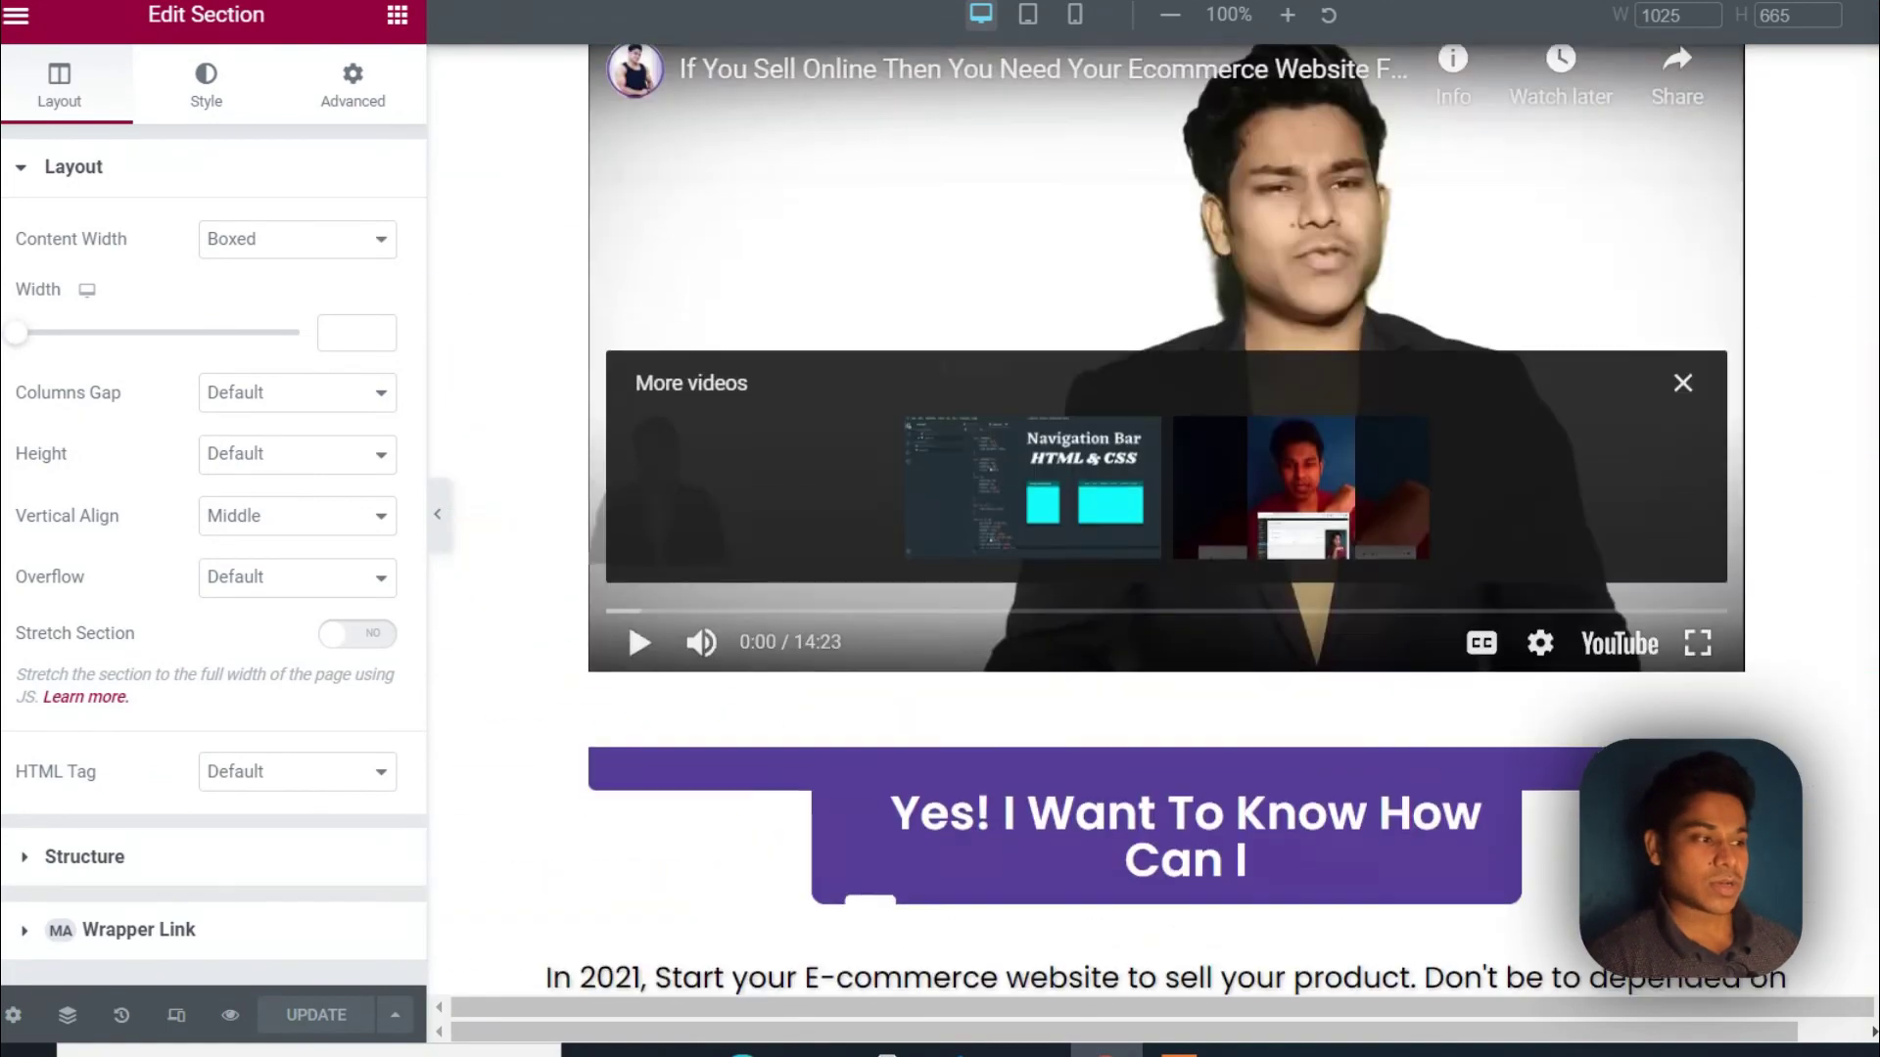
pyautogui.click(1570, 391)
pyautogui.scroll(2, 1569, 392)
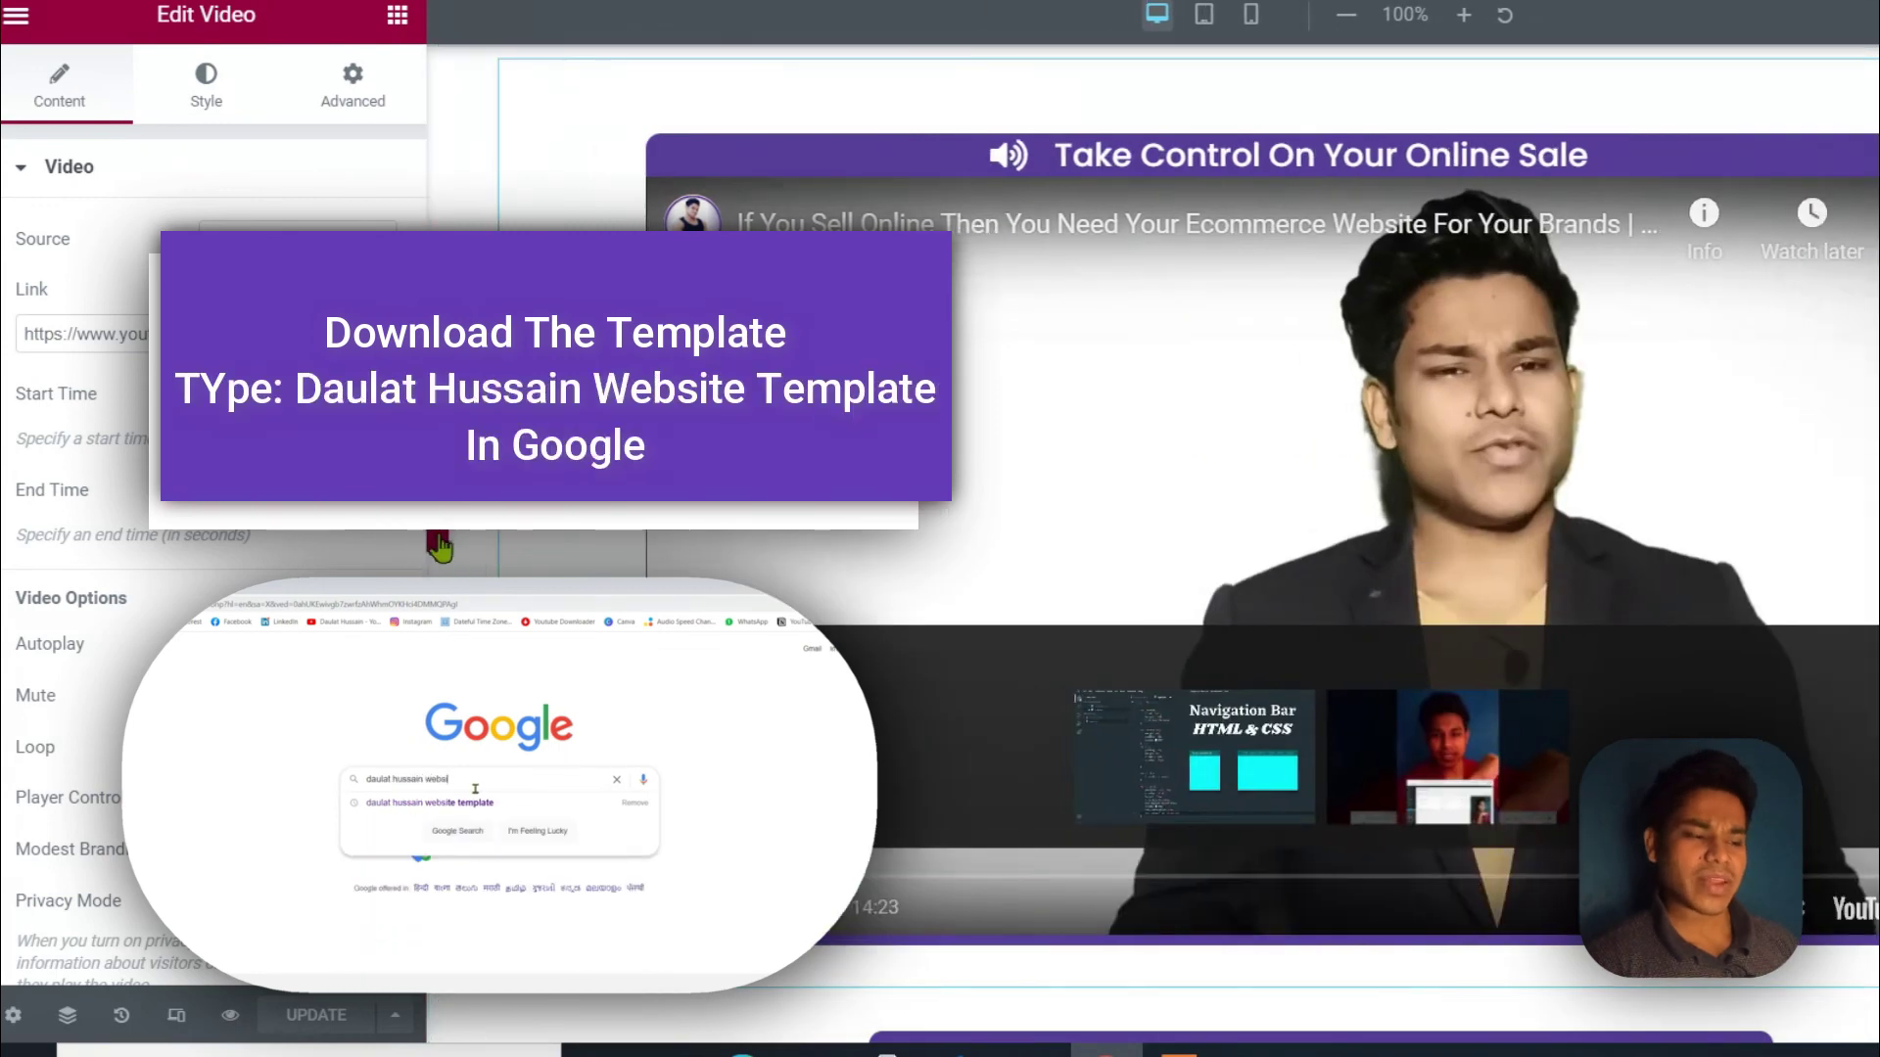
# Collapse the Elementor panel and close YouTube's More videos overlay on the video.
pyautogui.click(438, 546)
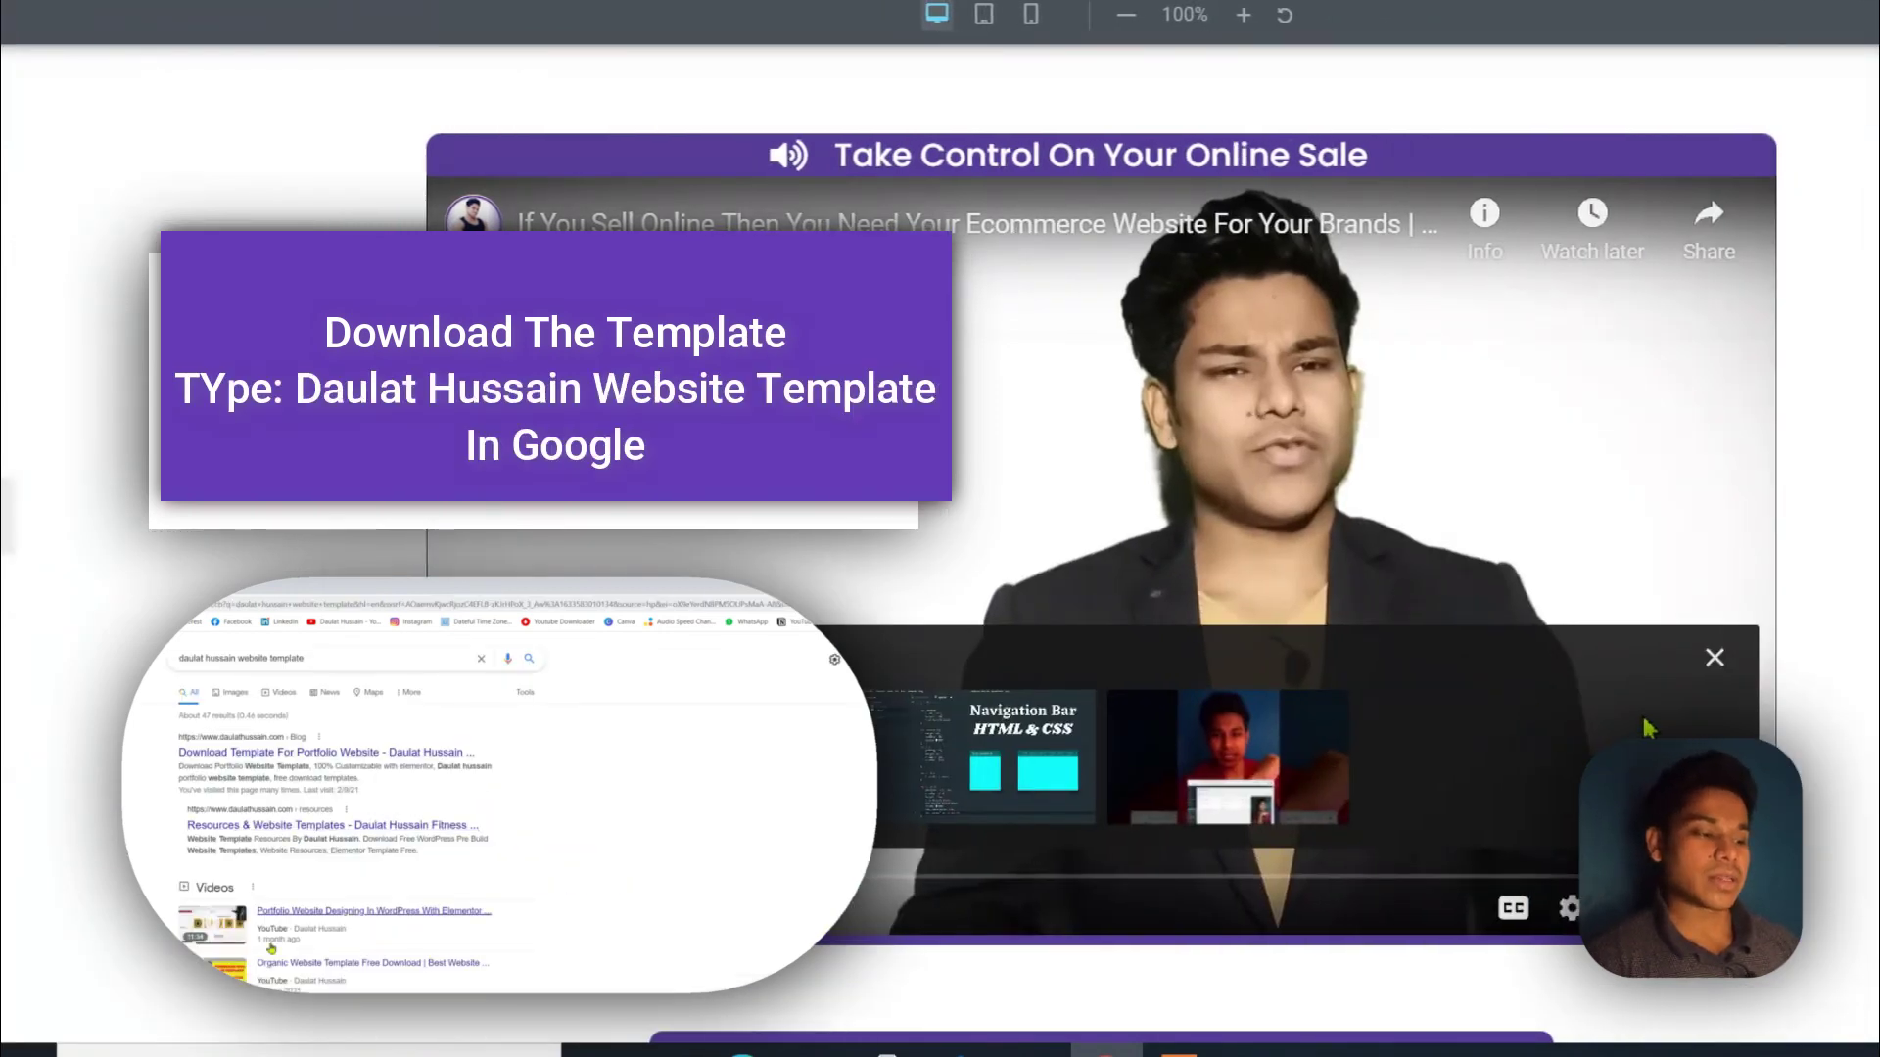
pyautogui.click(1714, 657)
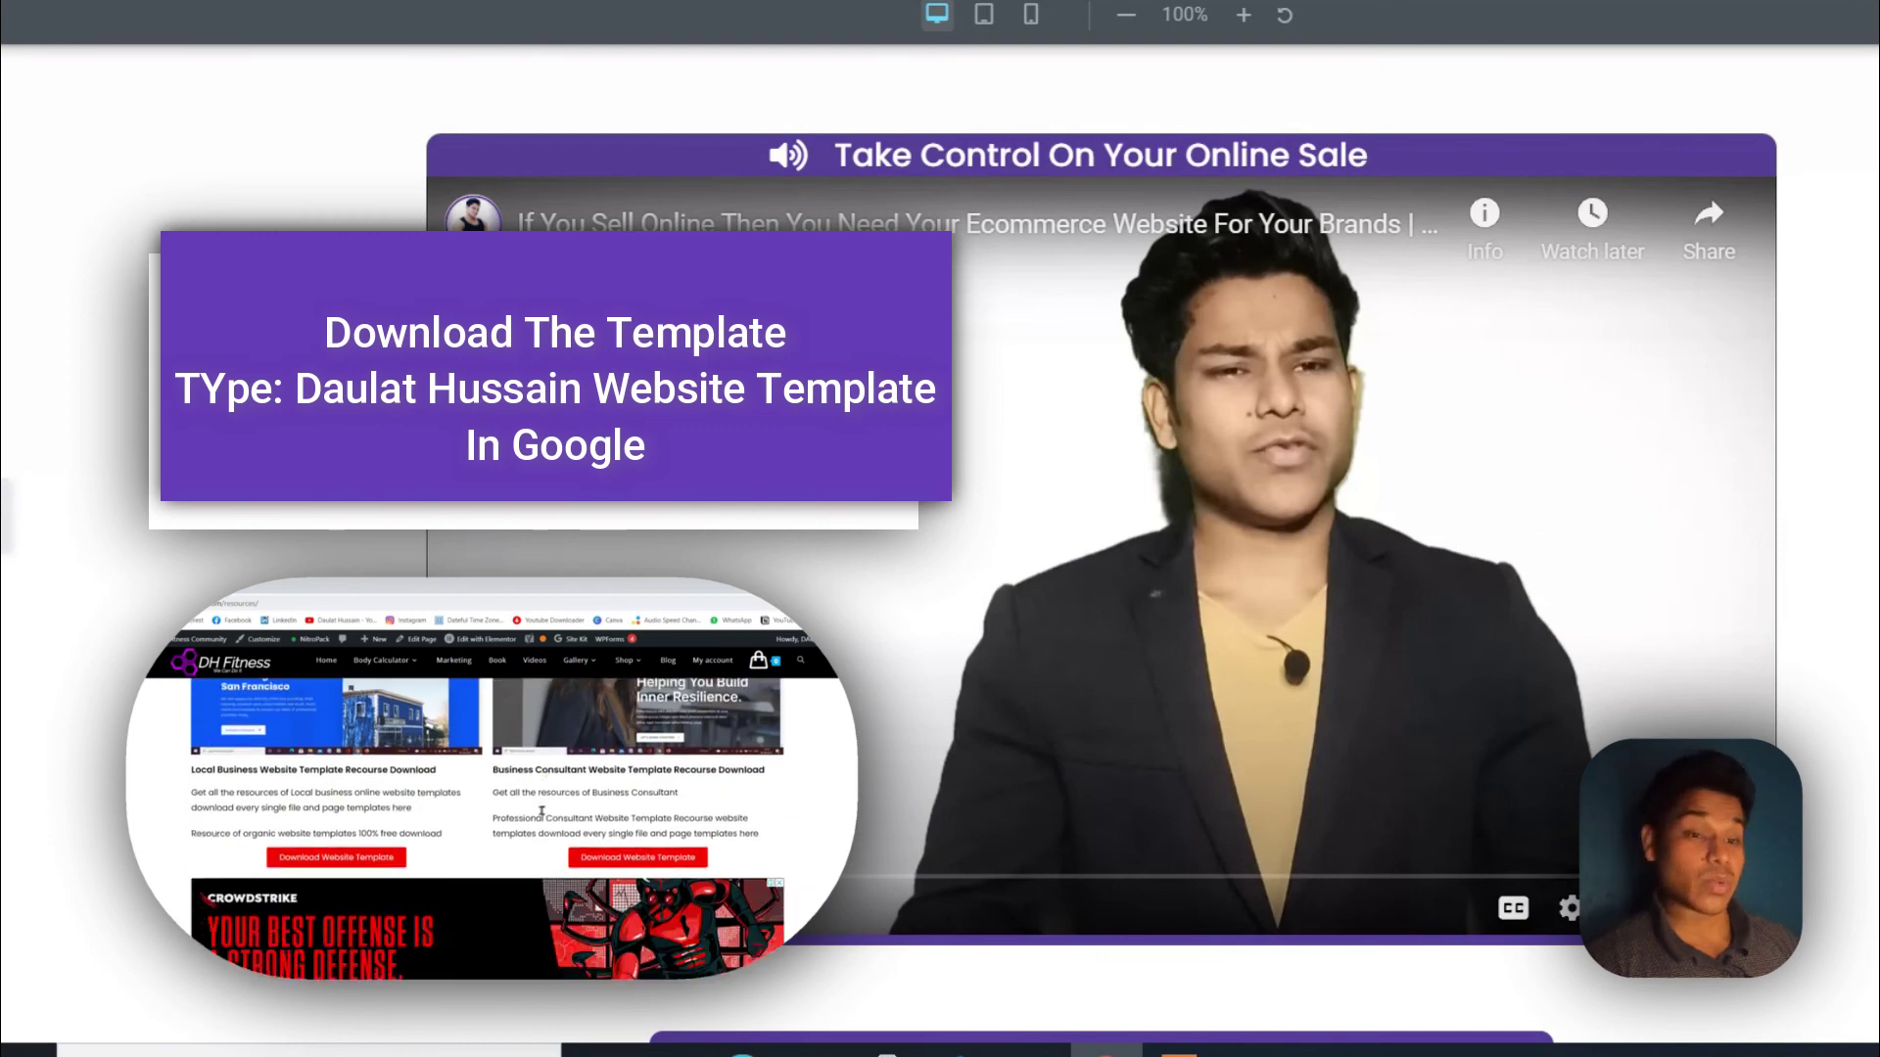